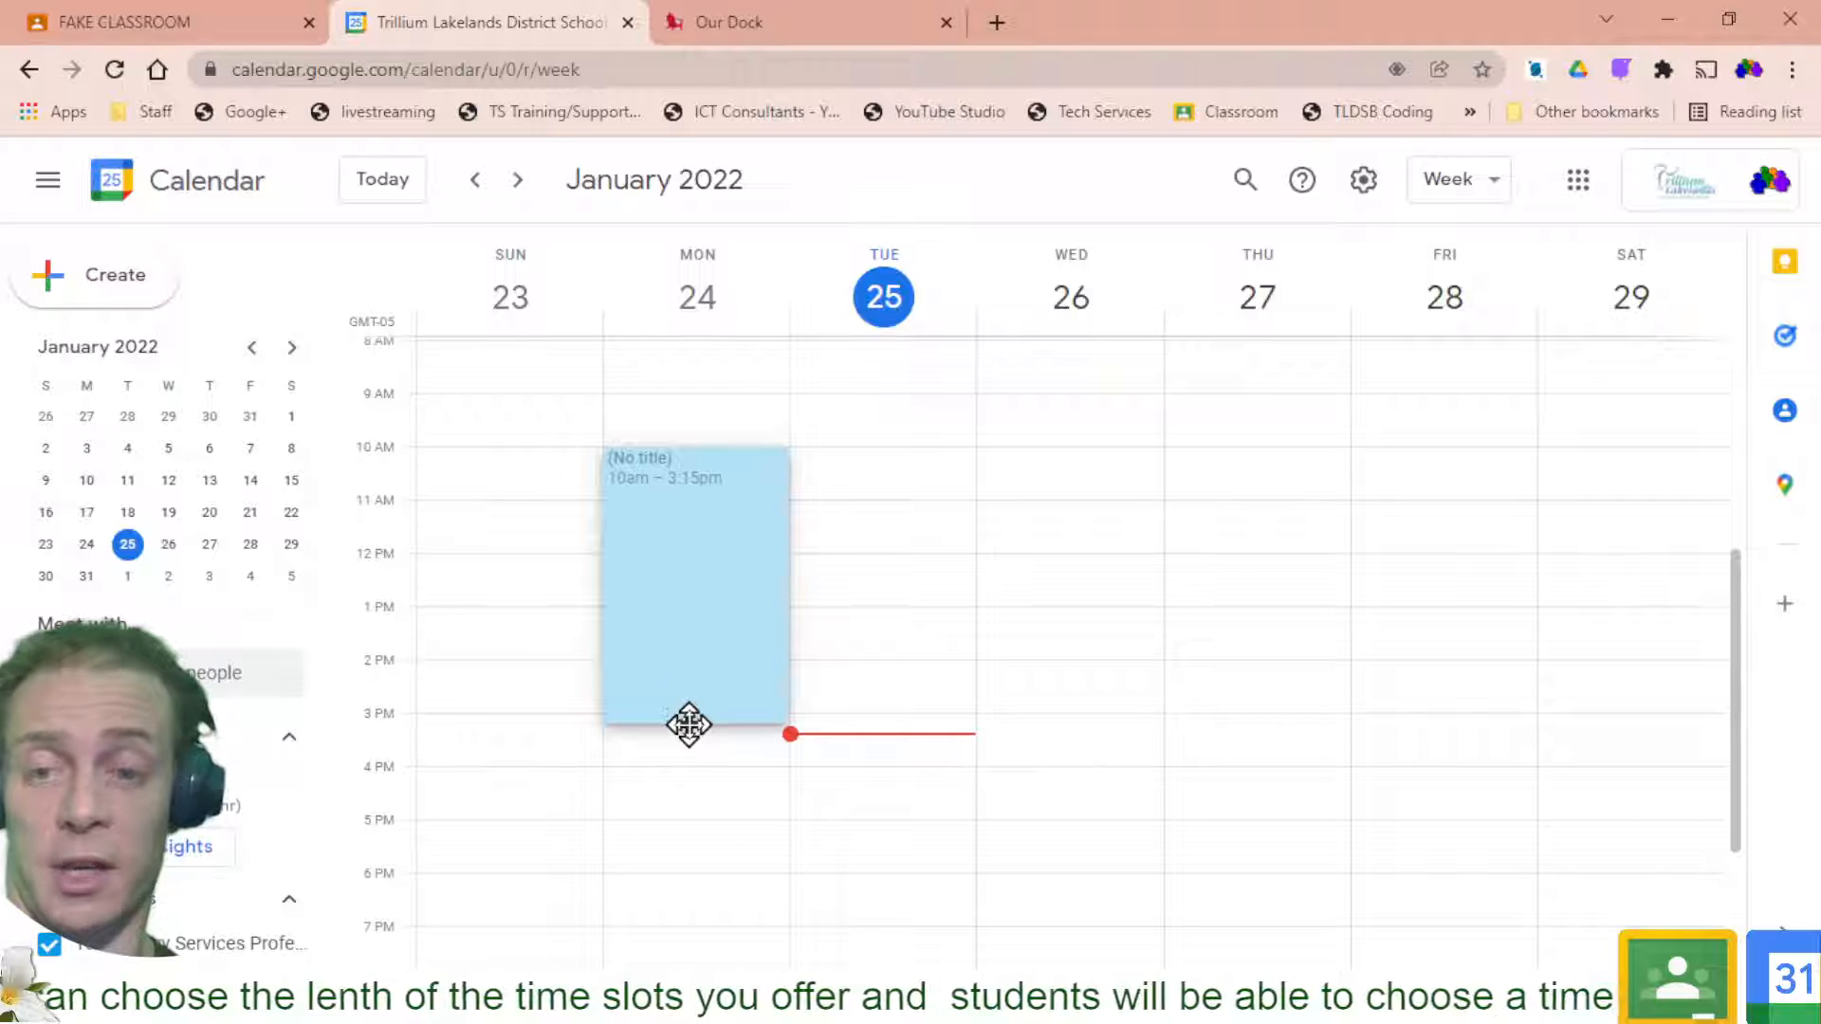
# Extend Monday's event to 3pm and save it as 30-minute 'Ask the Teacher' appointment slots
pyautogui.moveTo(689, 726); pyautogui.dragTo(690, 716)
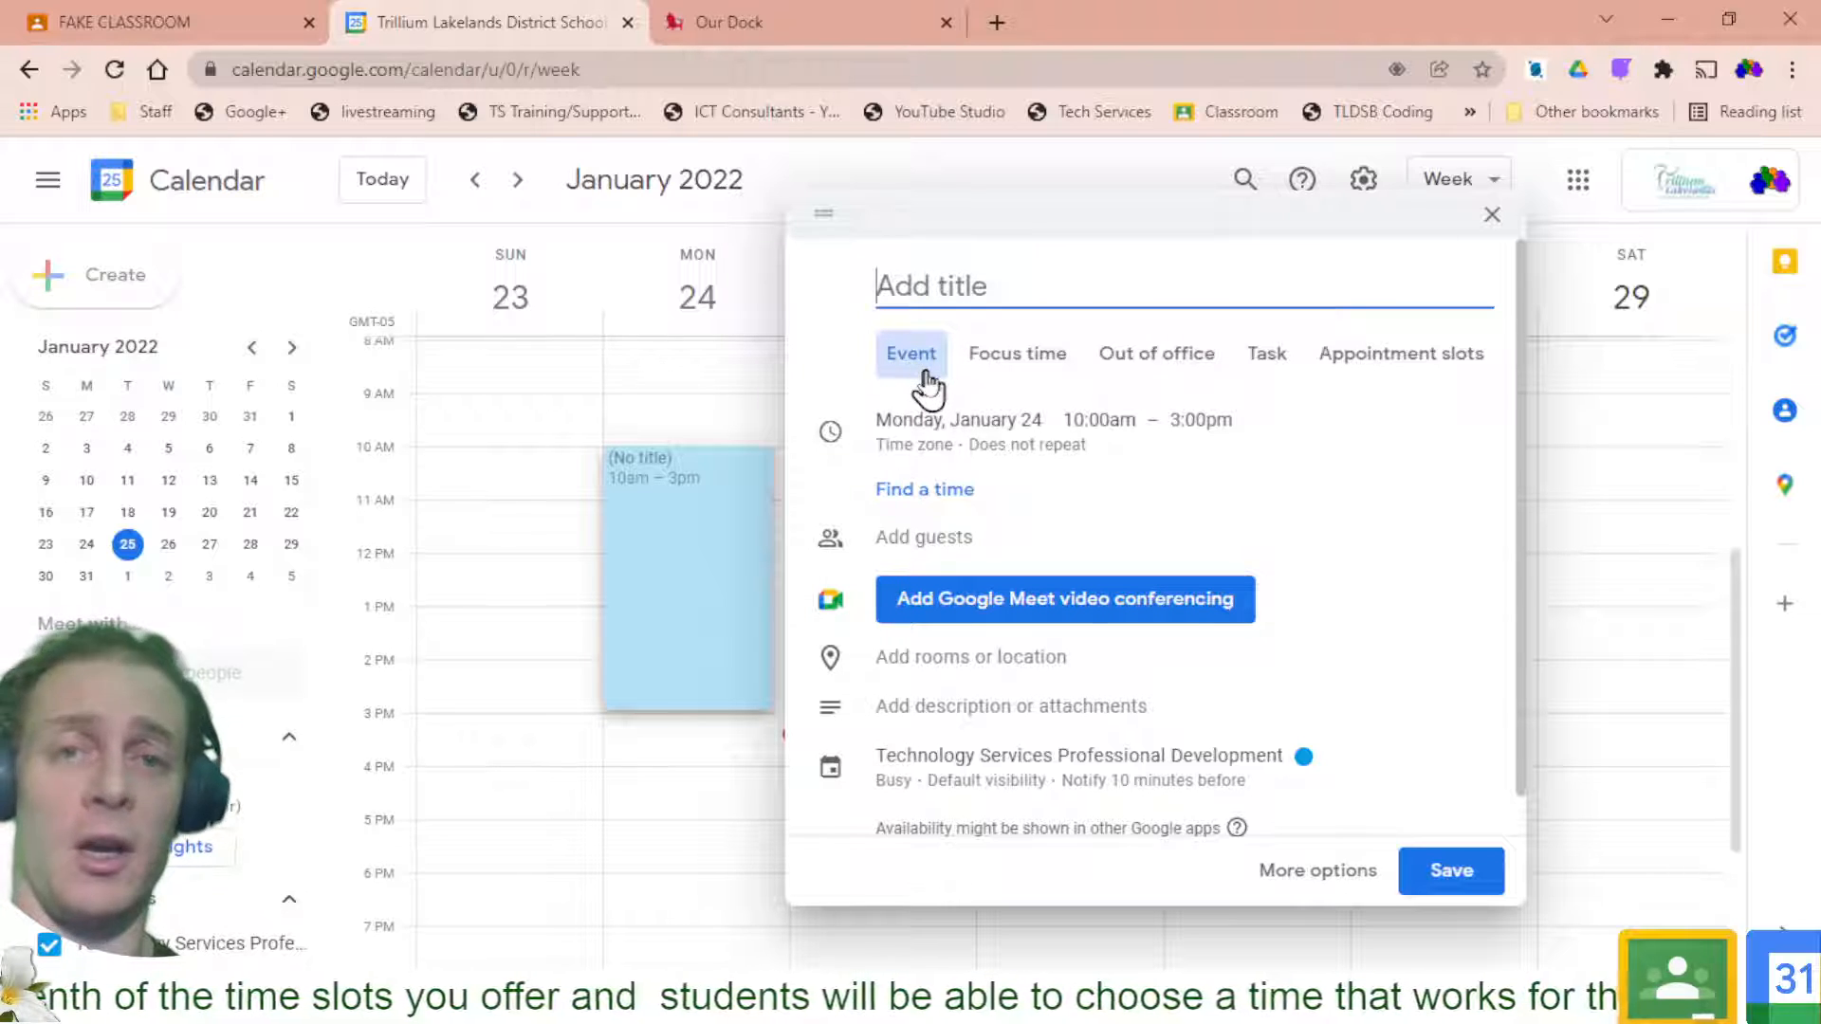
pyautogui.click(1357, 365)
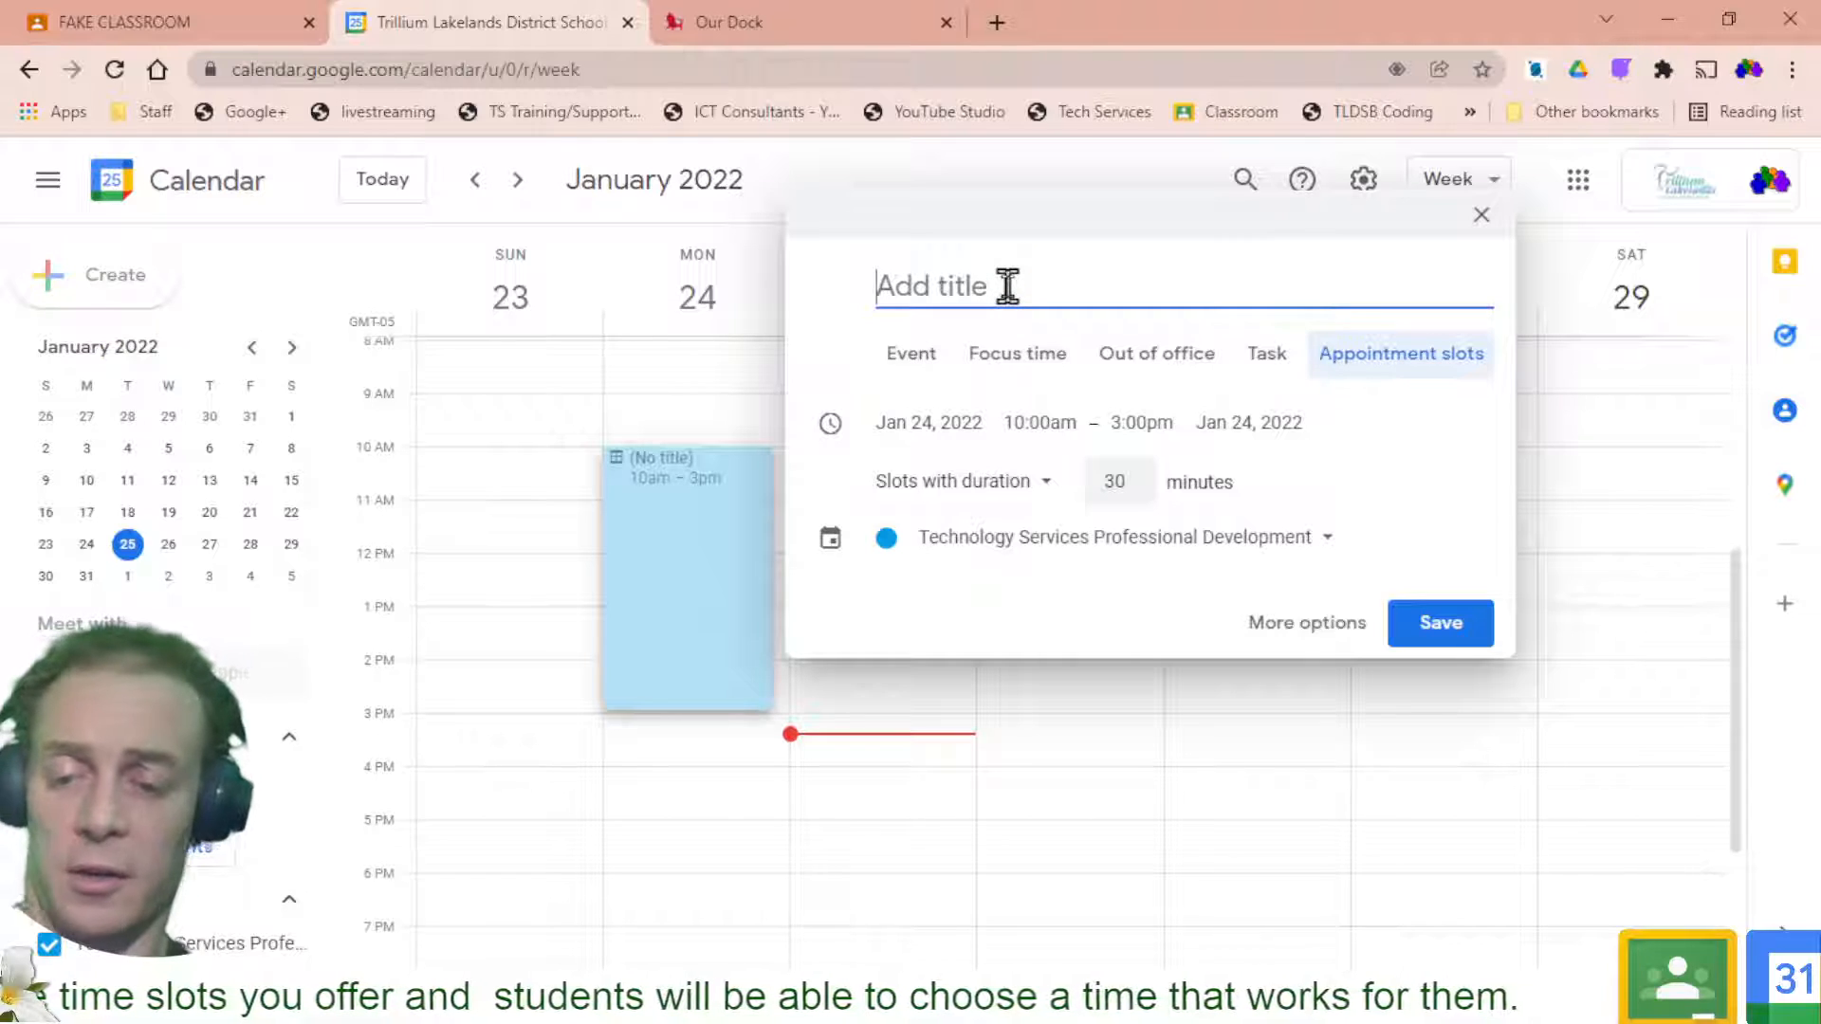
pyautogui.write('Ask the Teacher')
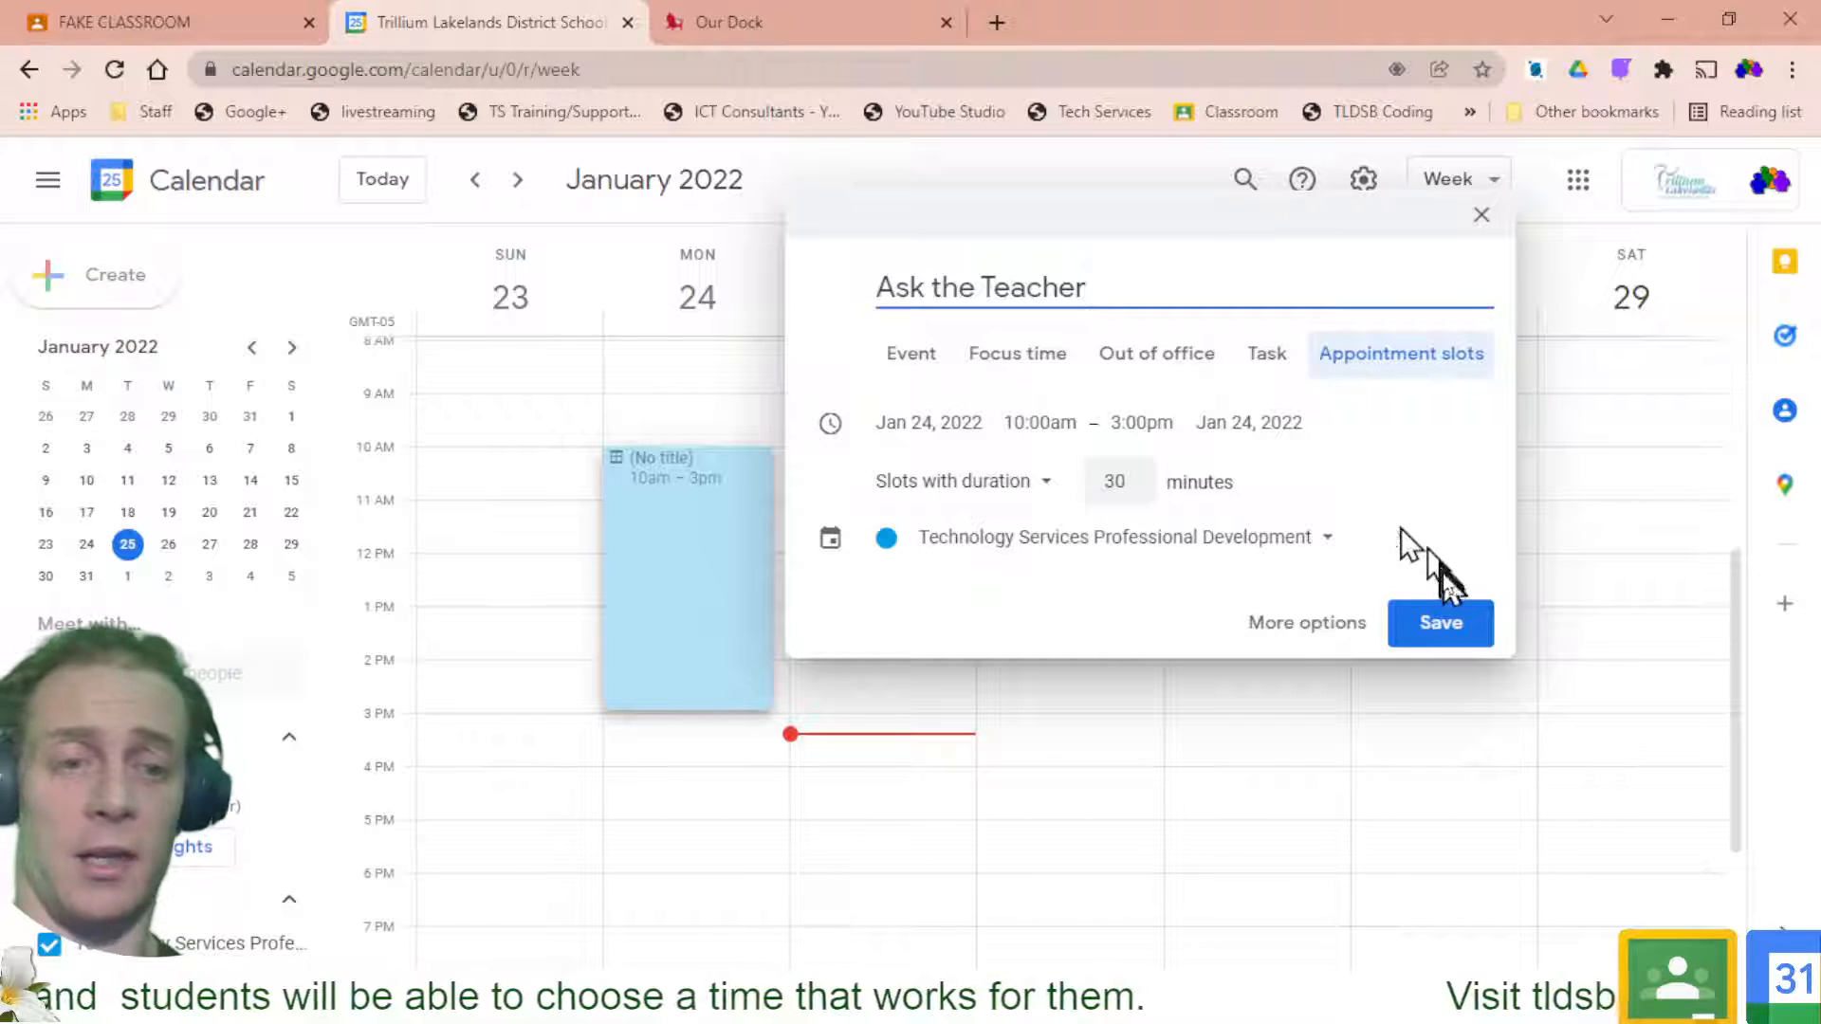
pyautogui.click(1436, 622)
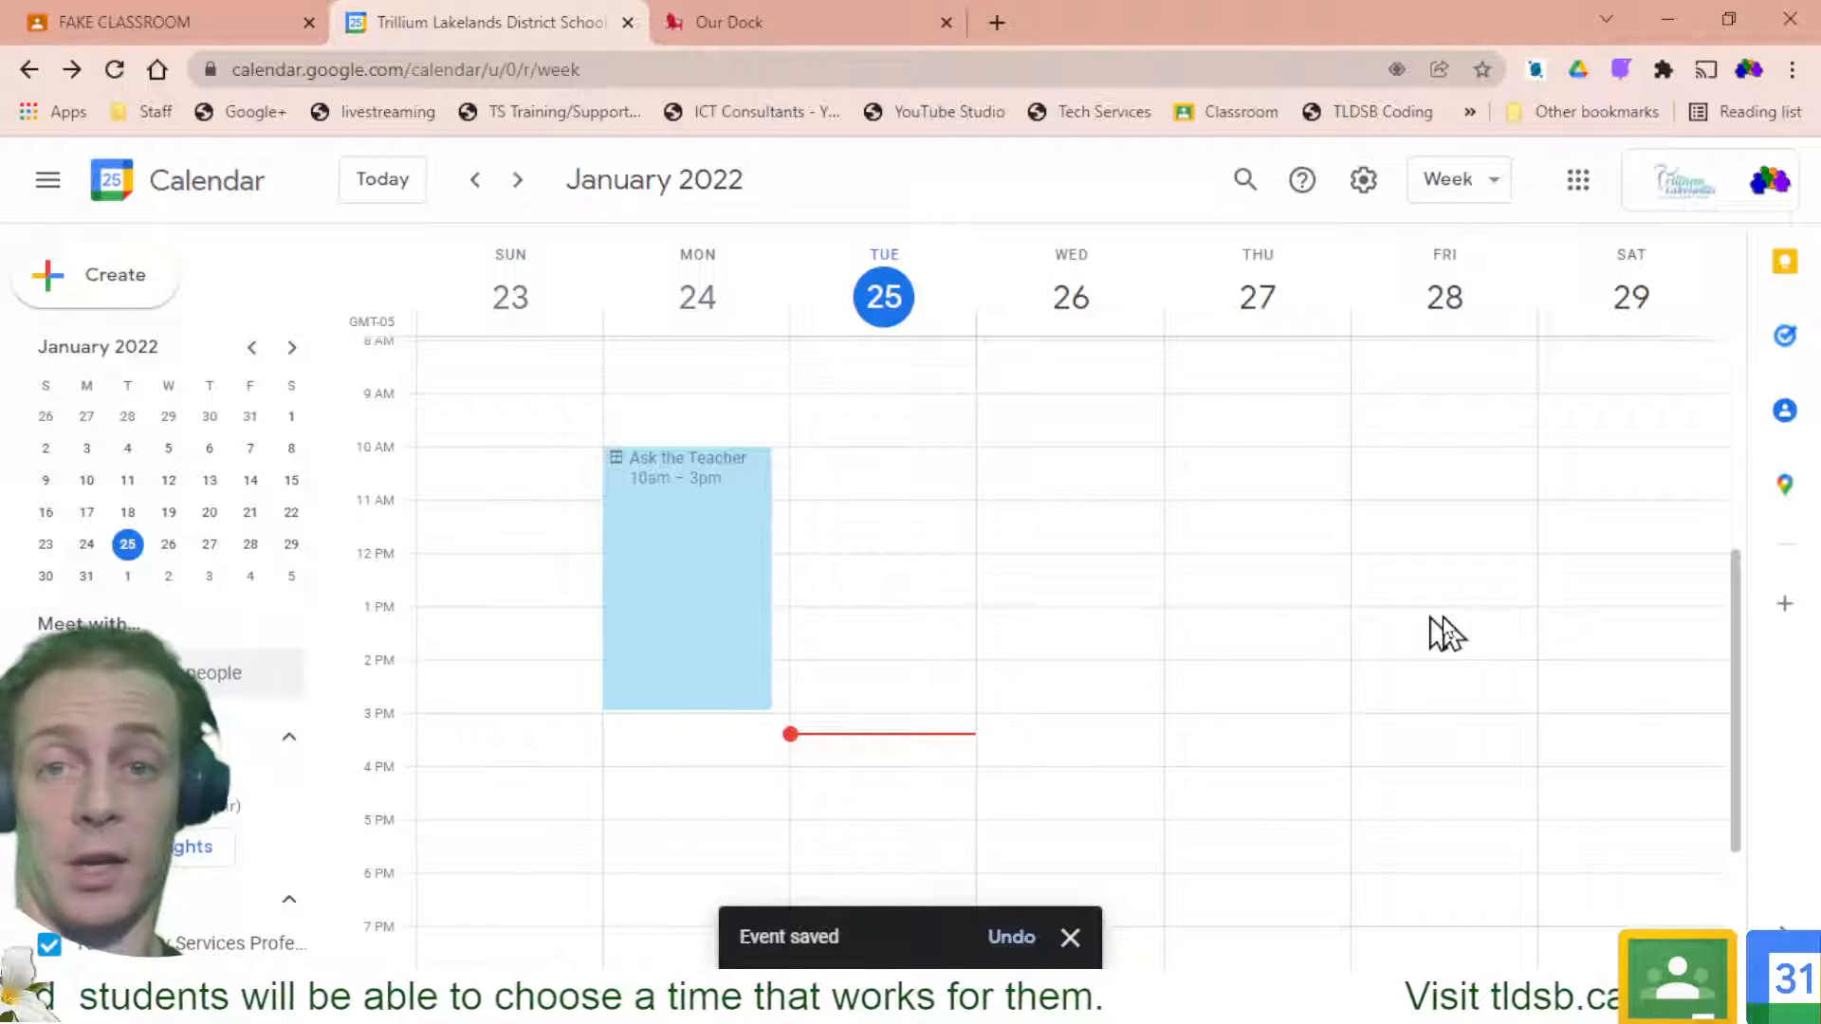
# Preview the Ask the Teacher booking page with its ten slots, then close it
pyautogui.click(659, 582)
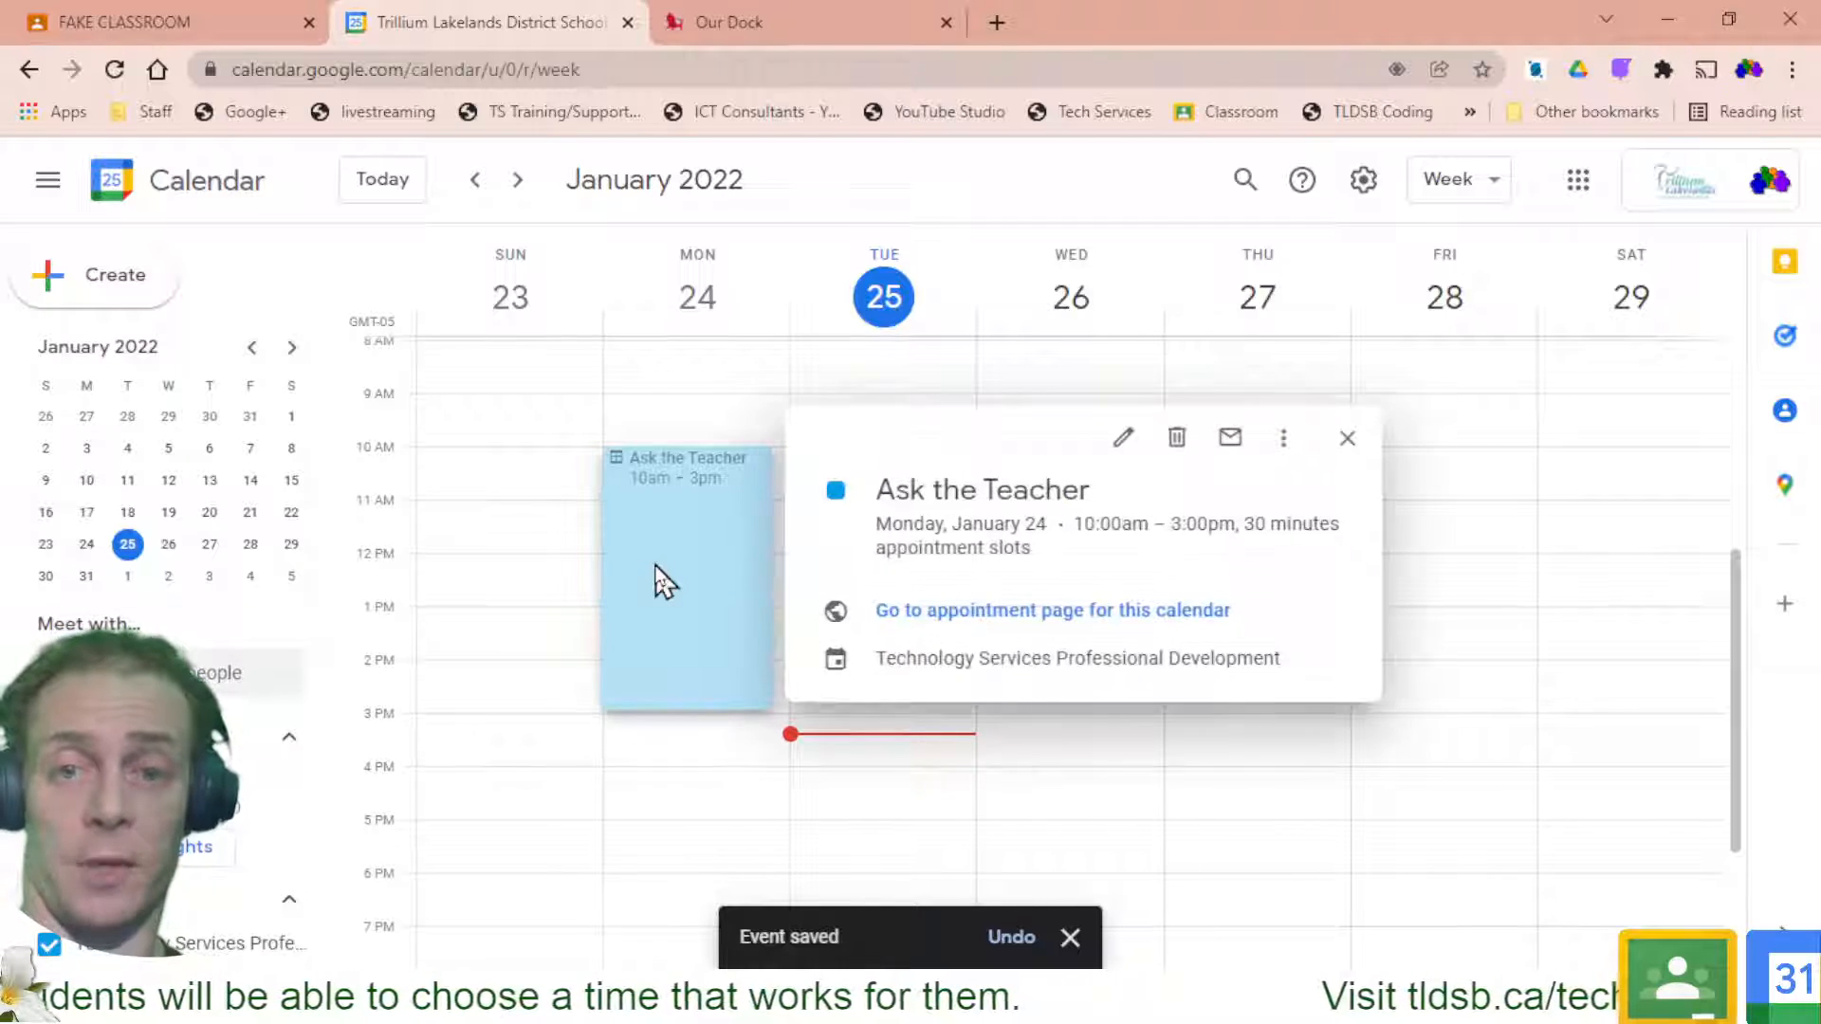
pyautogui.click(923, 626)
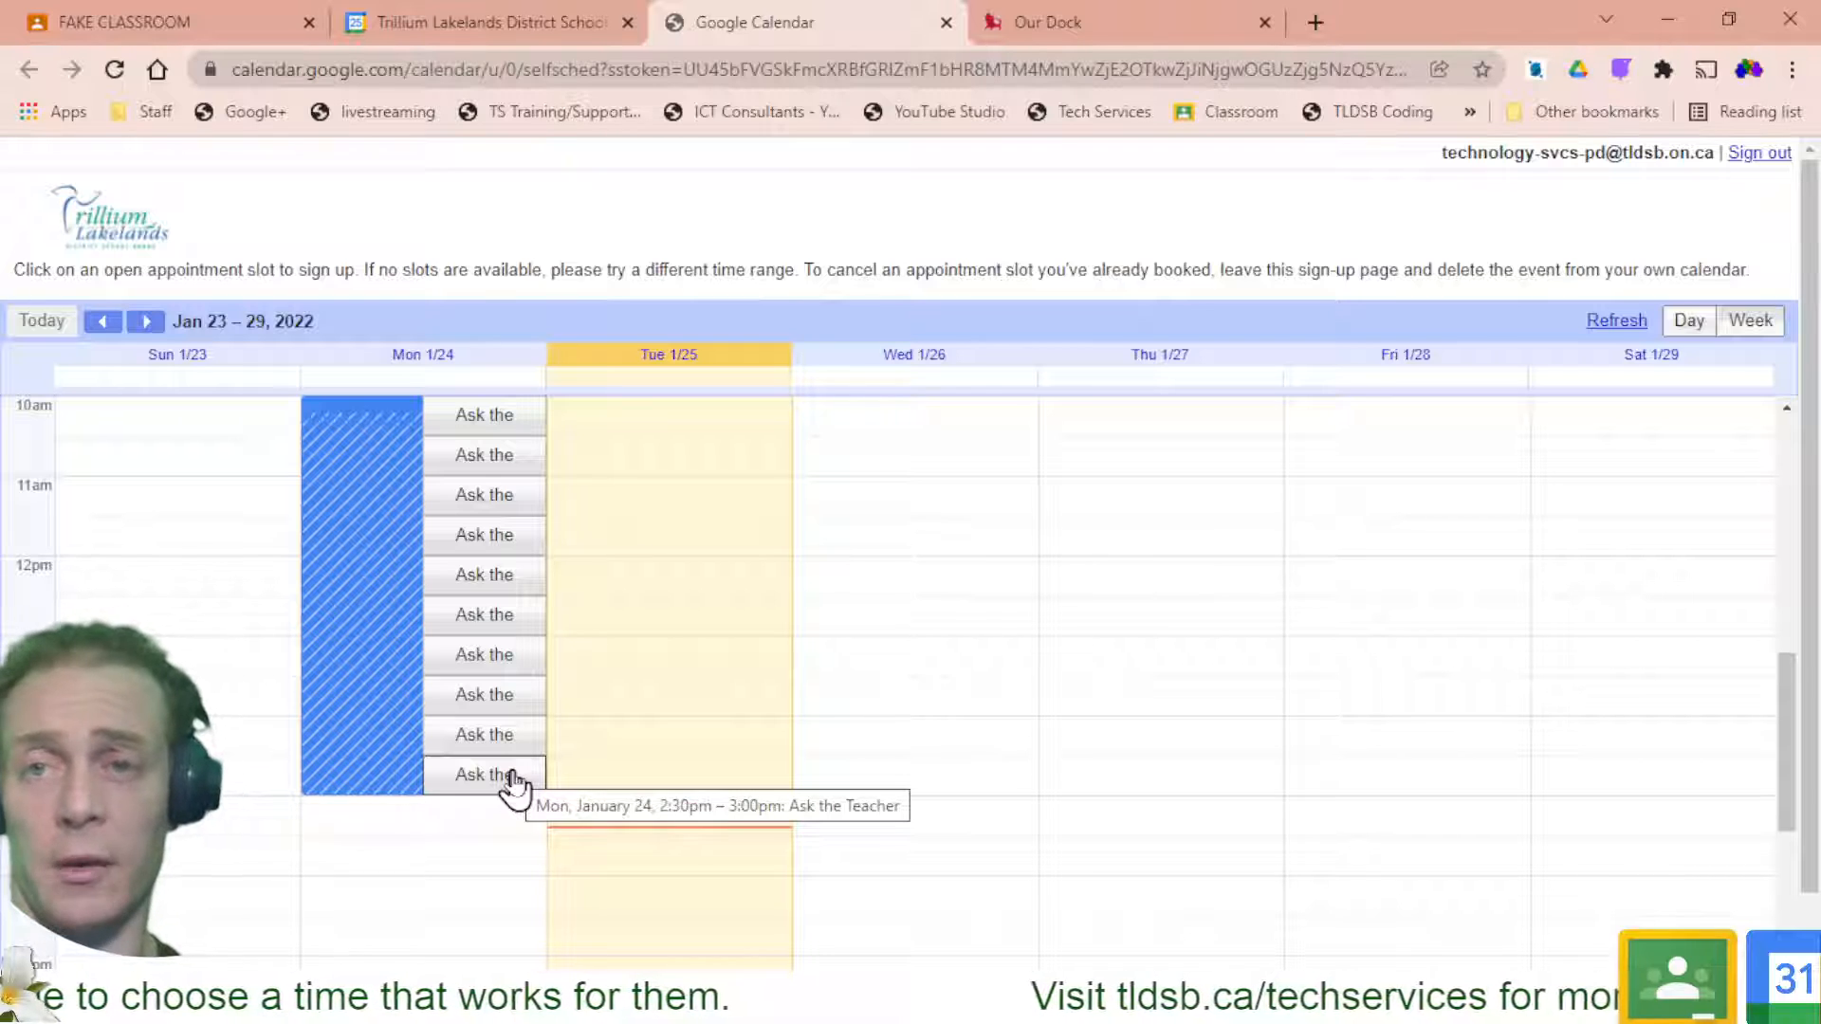
pyautogui.click(946, 22)
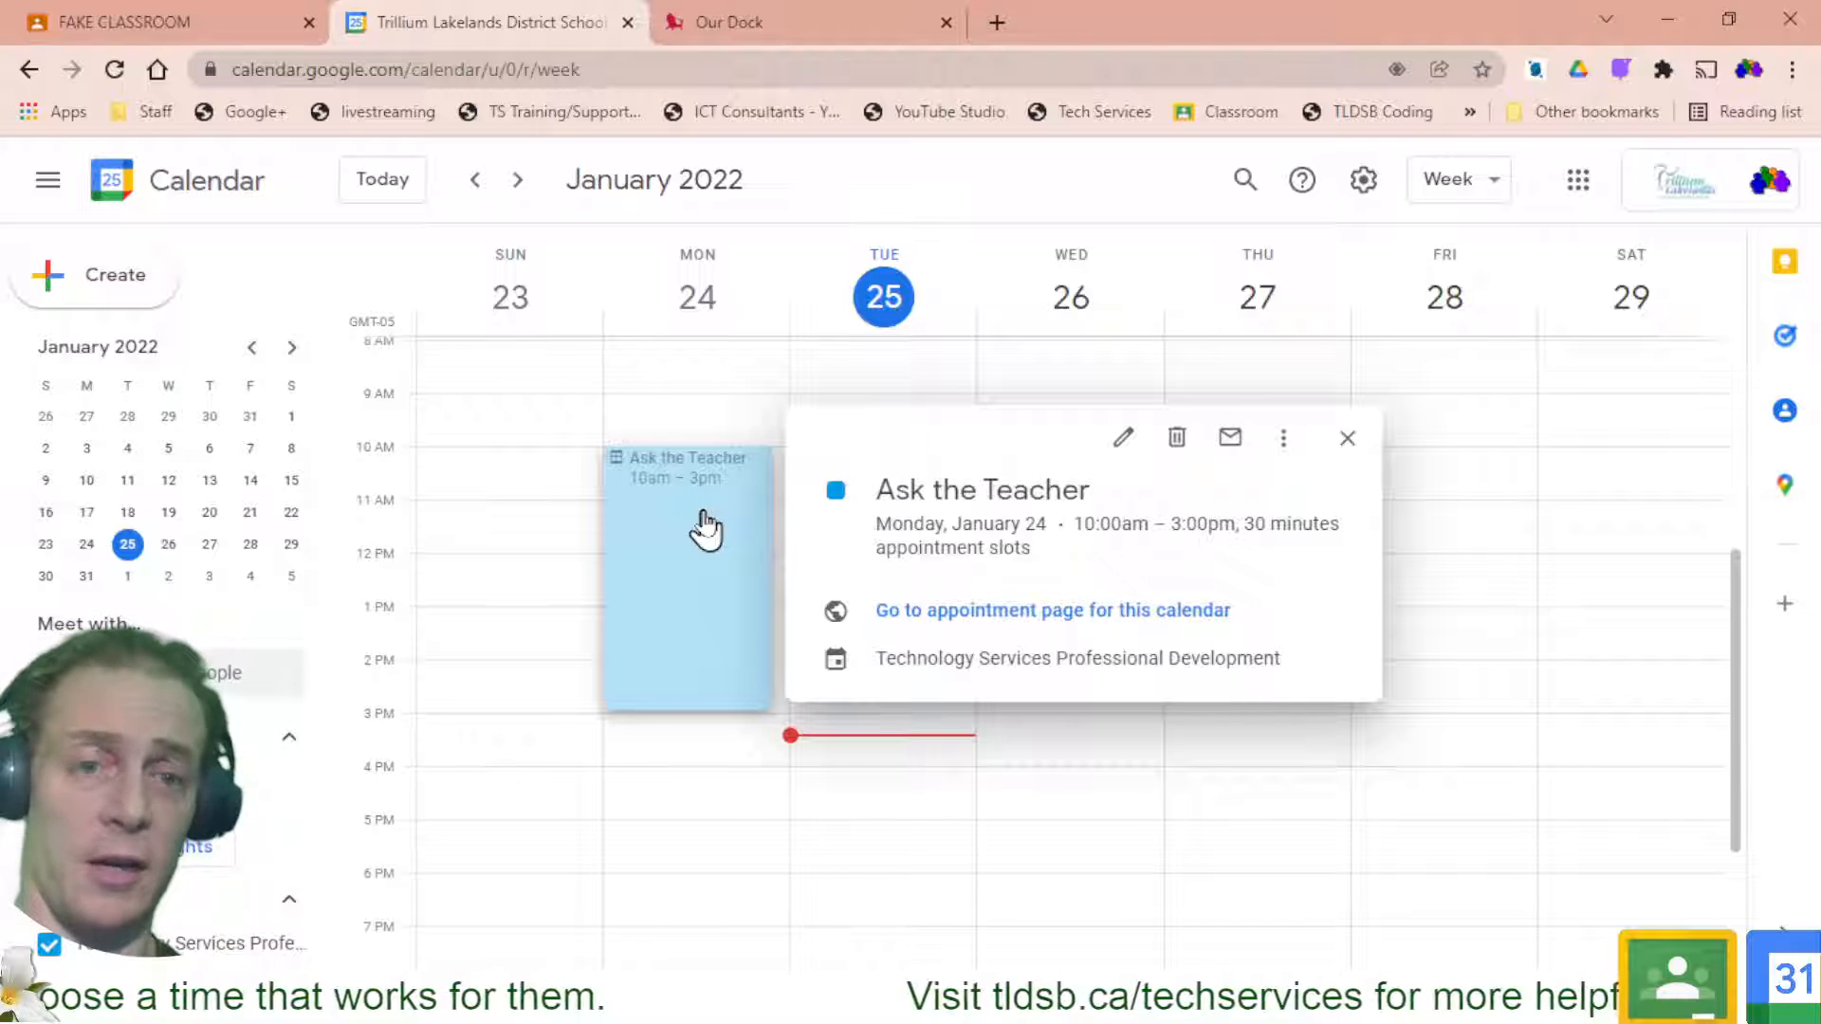
pyautogui.click(1283, 439)
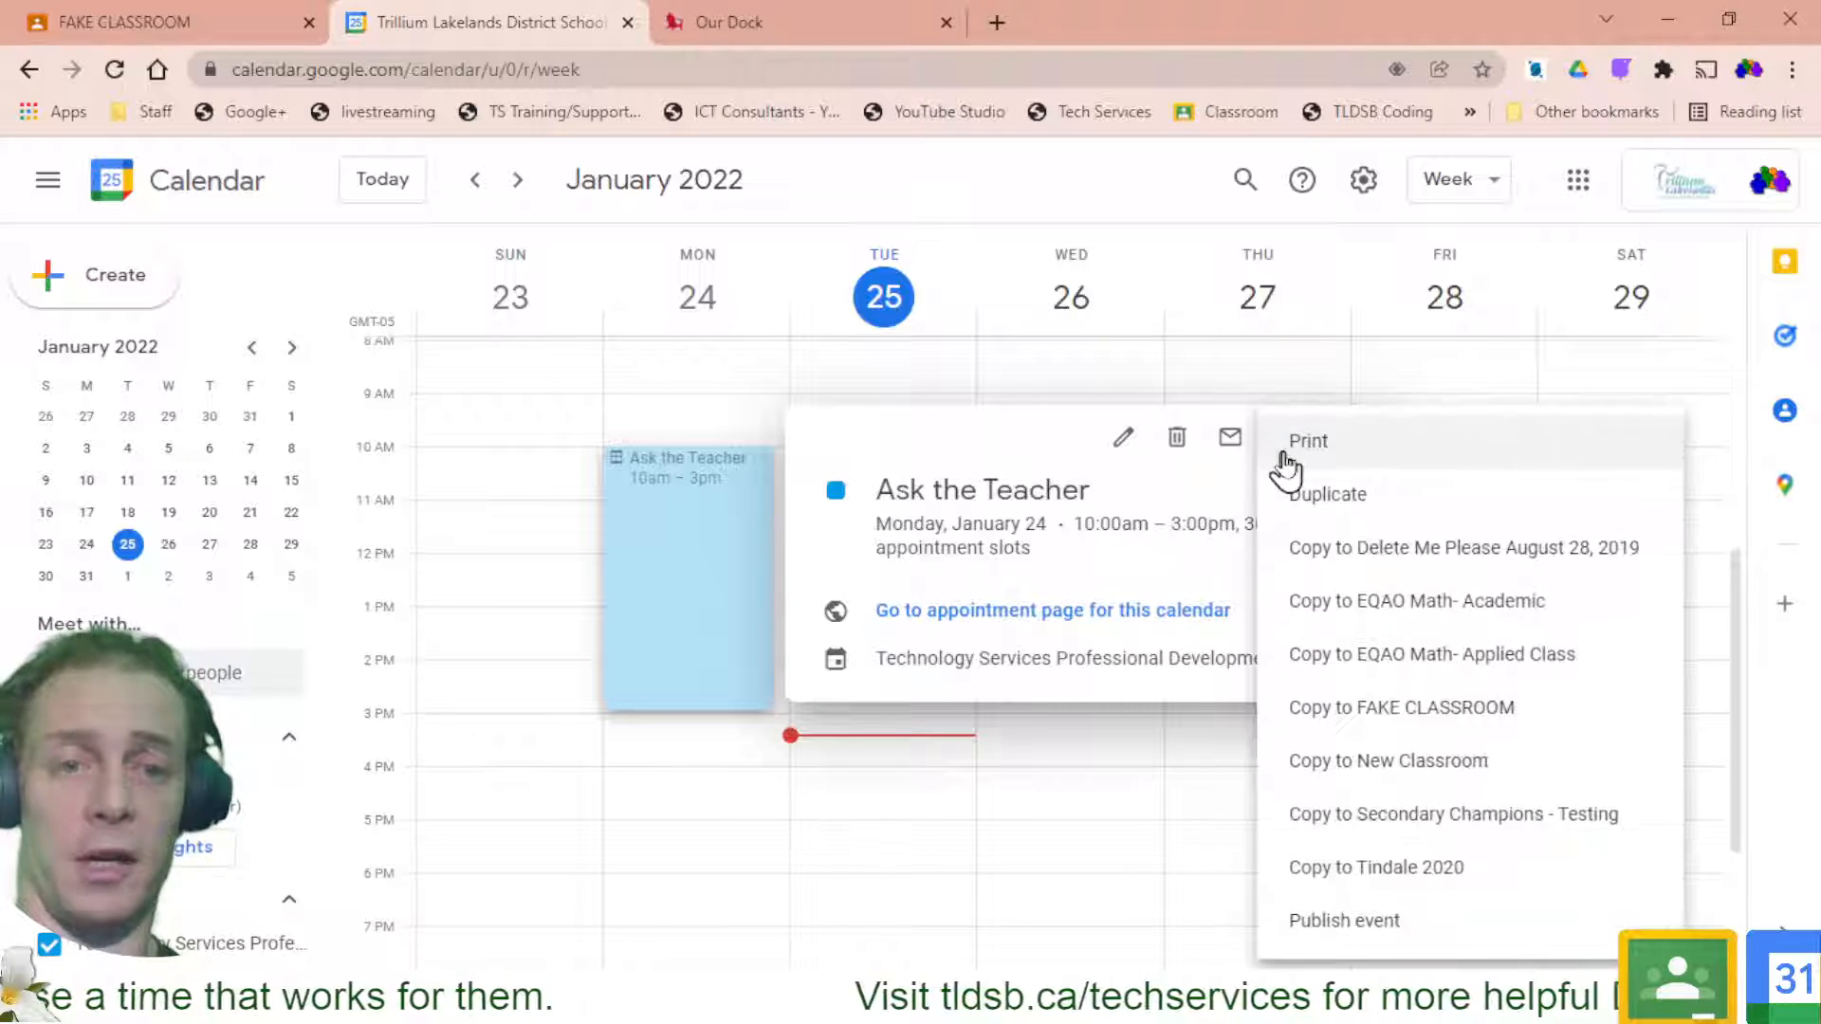
pyautogui.click(1337, 495)
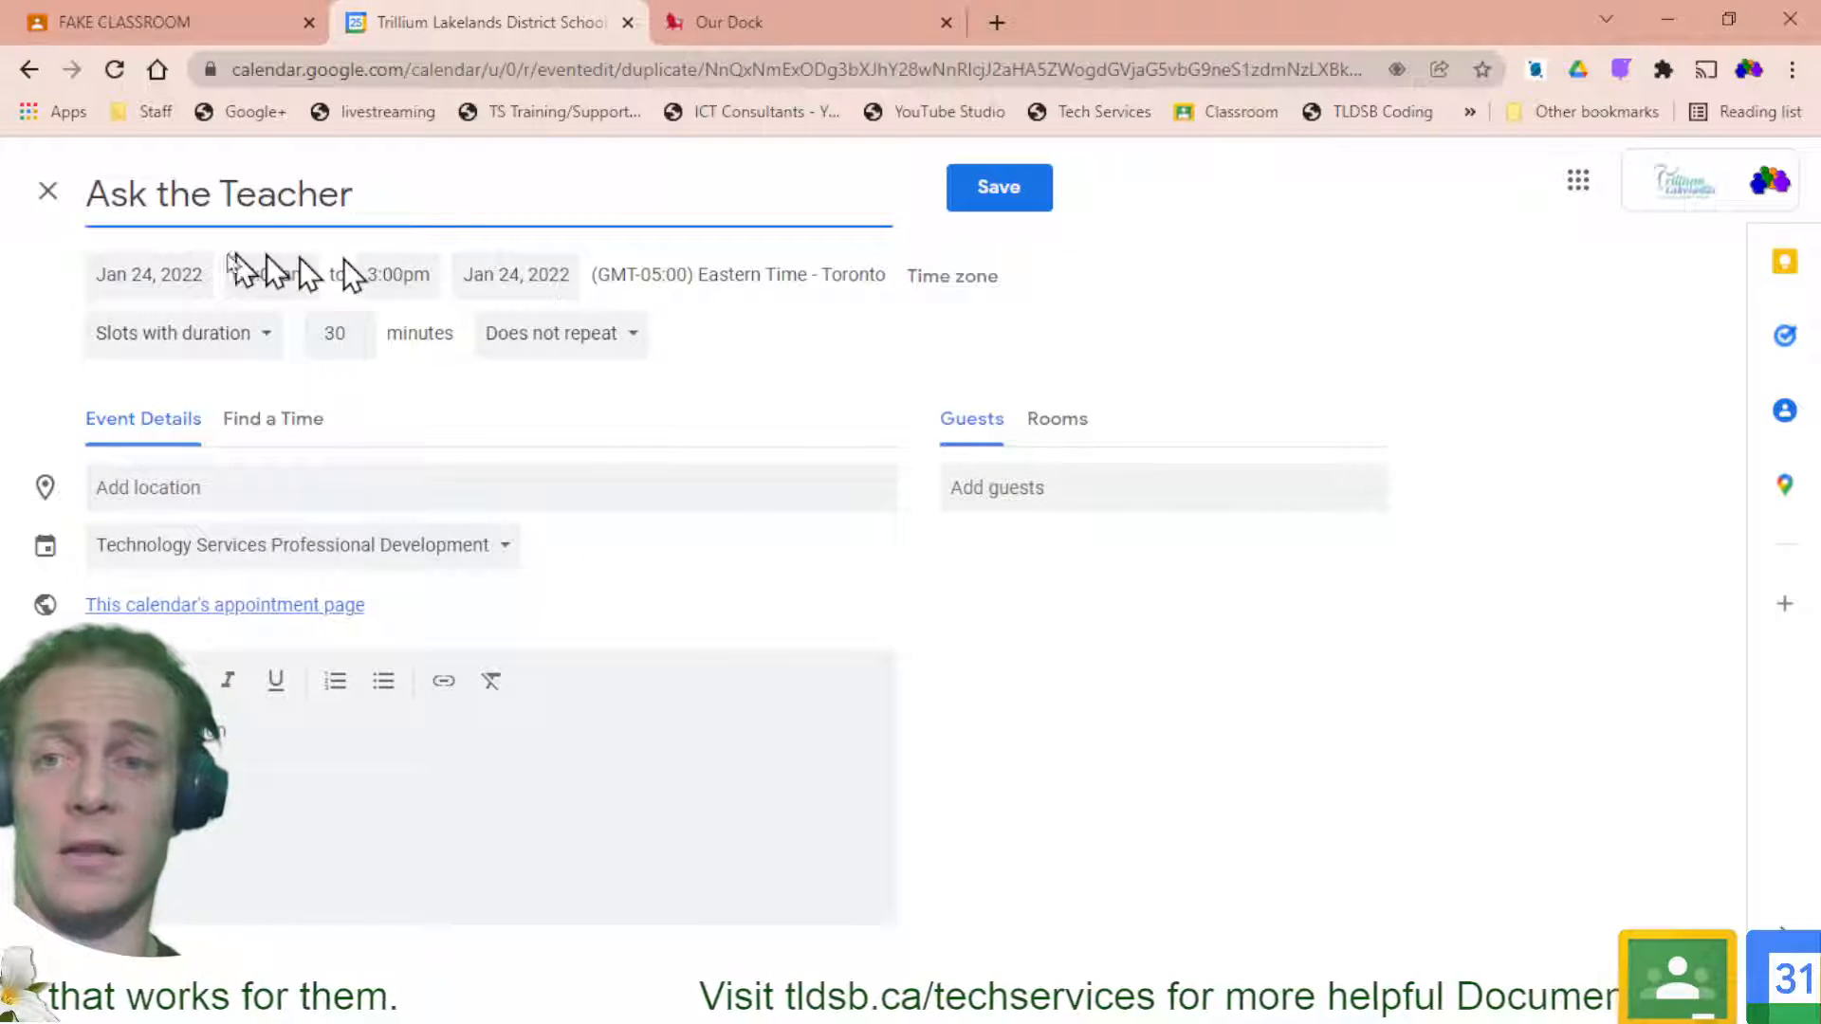
pyautogui.click(144, 275)
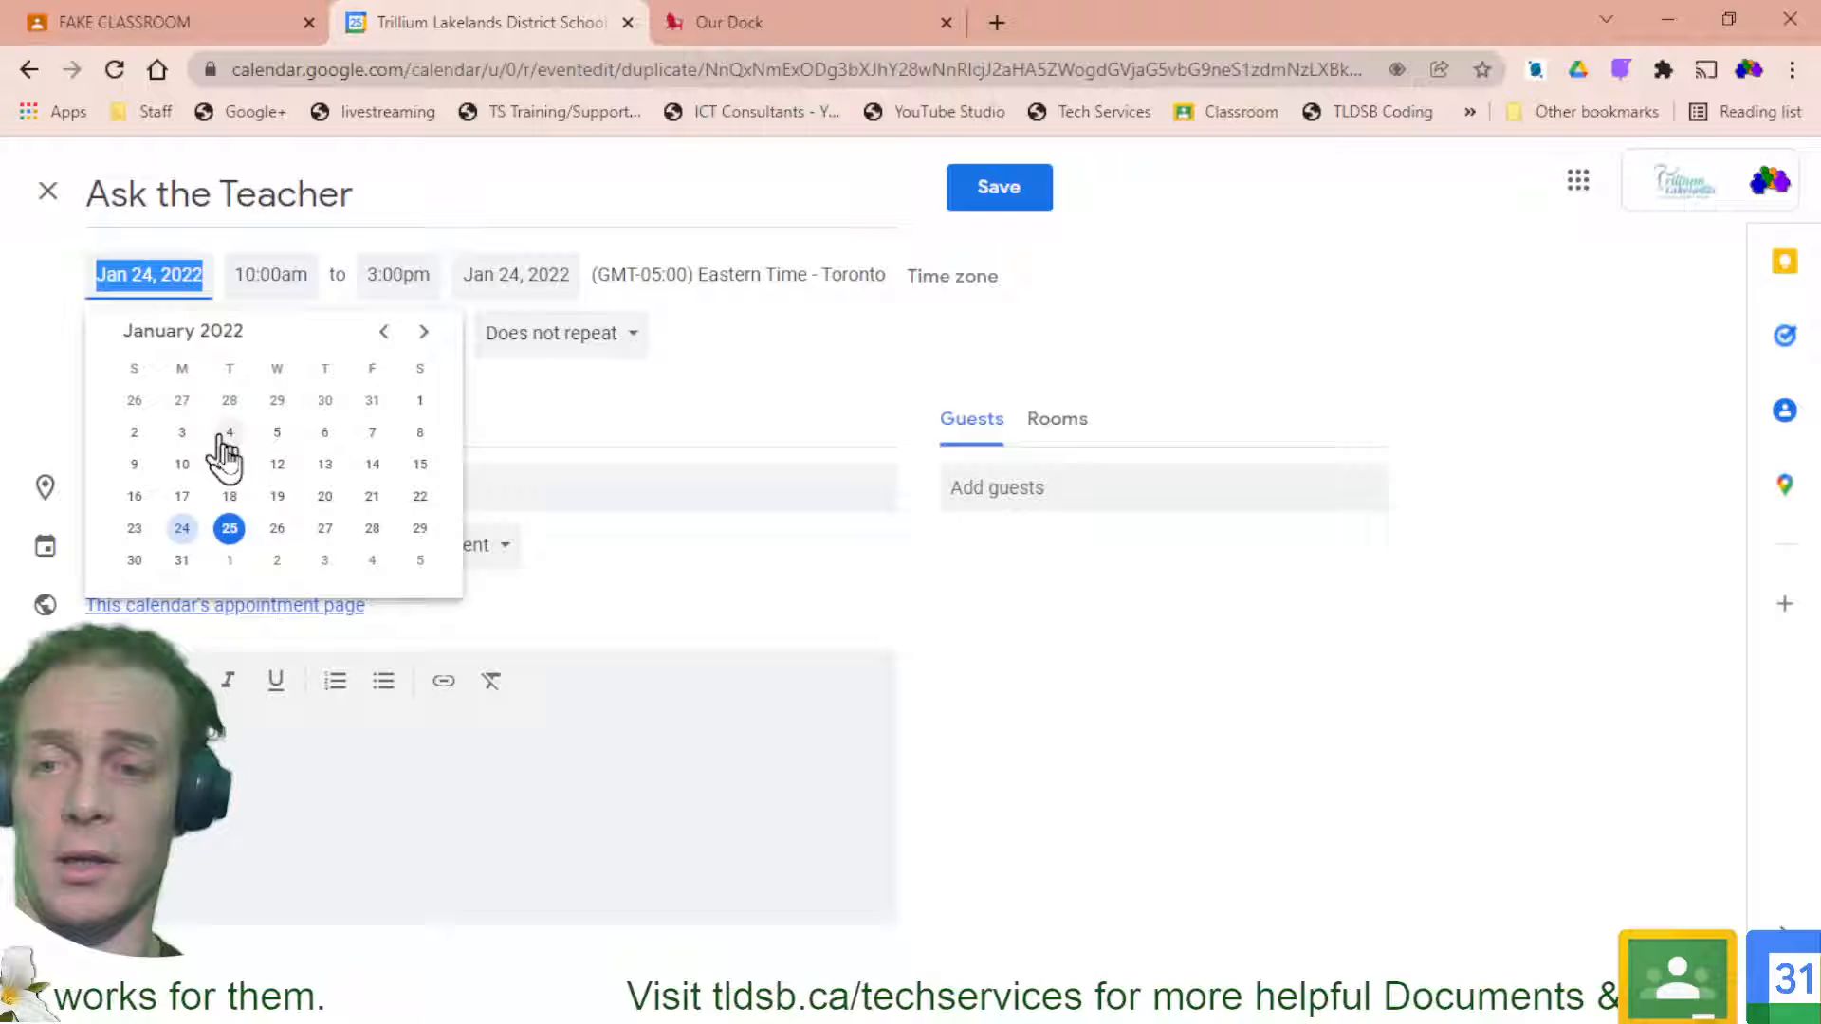
pyautogui.click(230, 530)
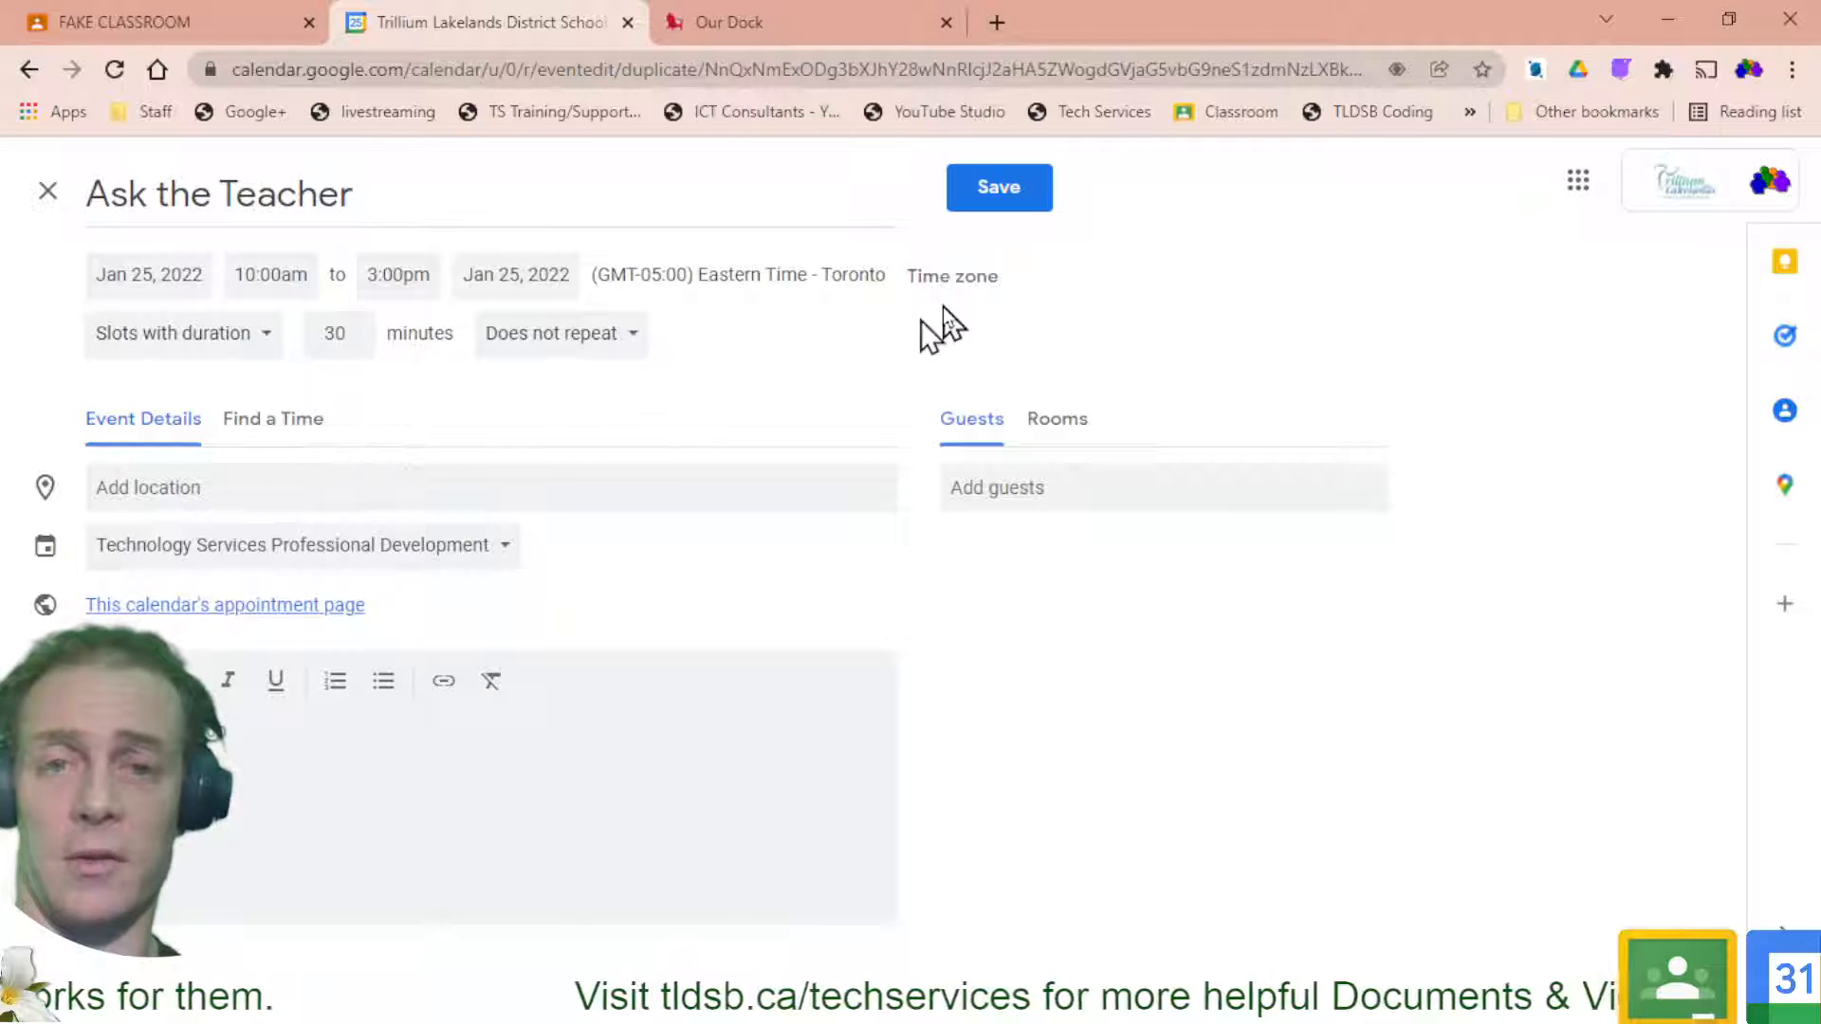
pyautogui.click(1009, 186)
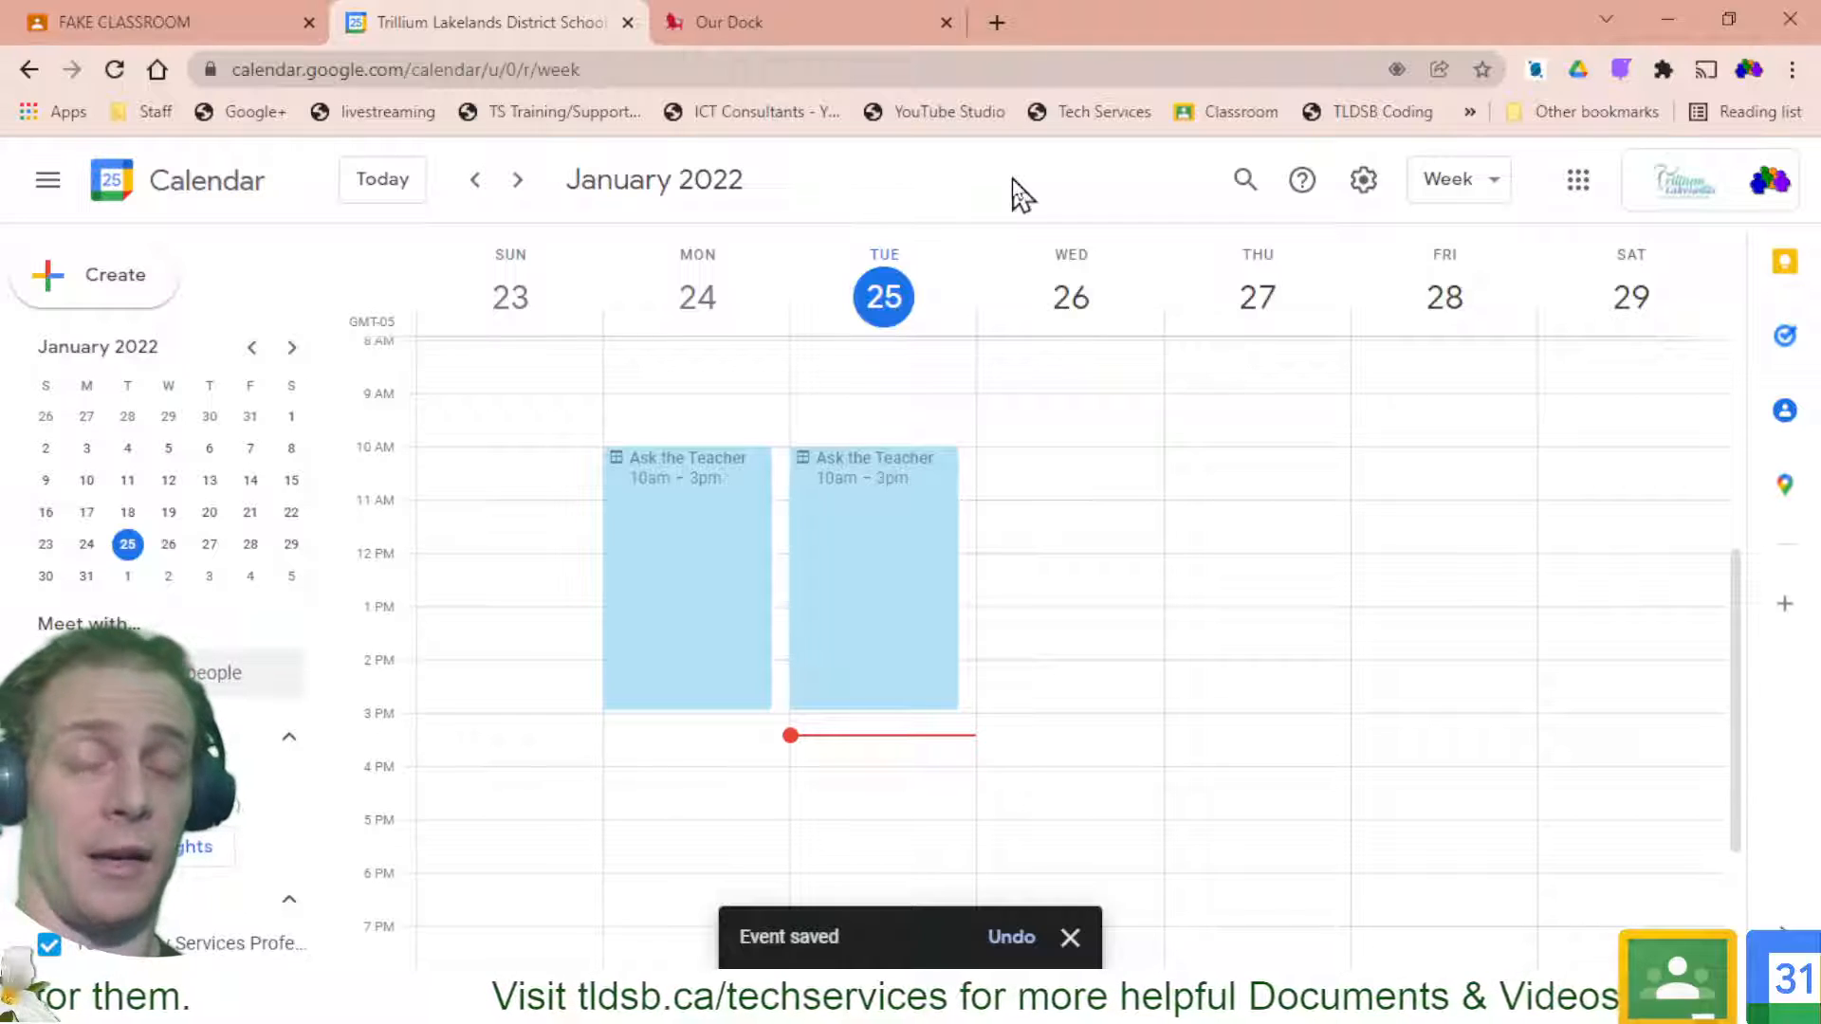
pyautogui.click(874, 503)
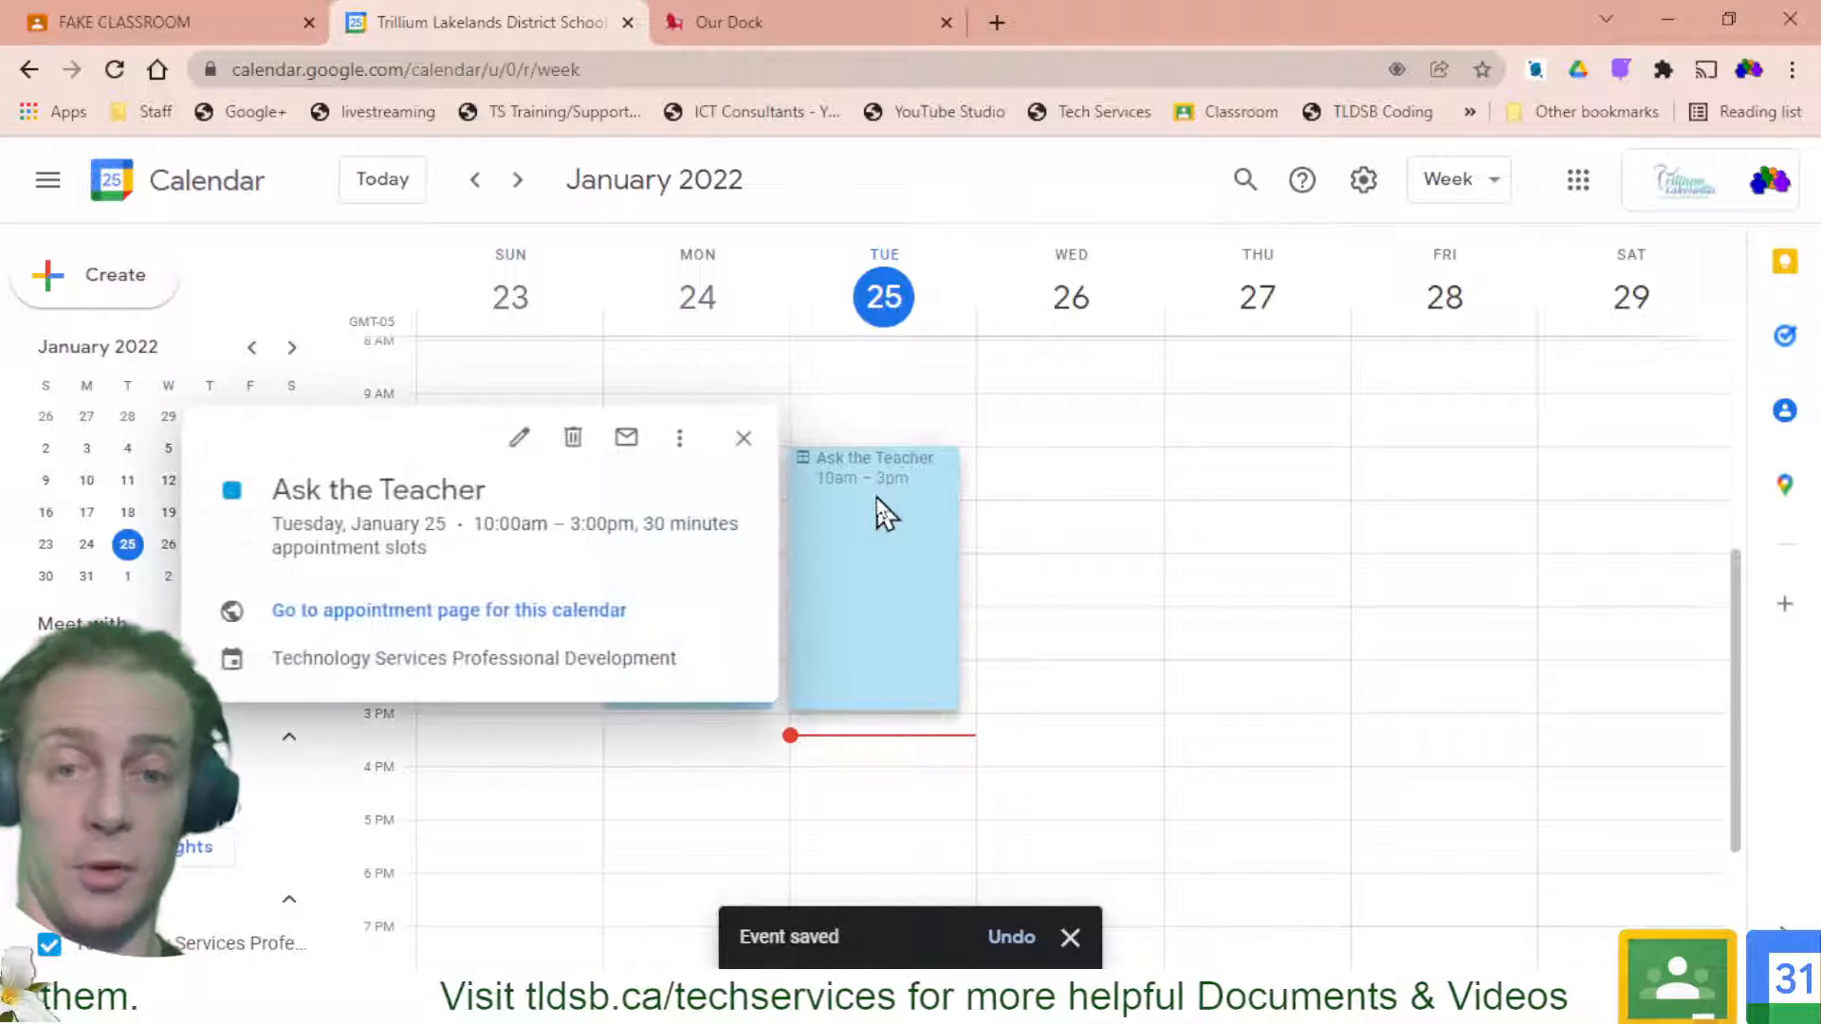
pyautogui.click(679, 437)
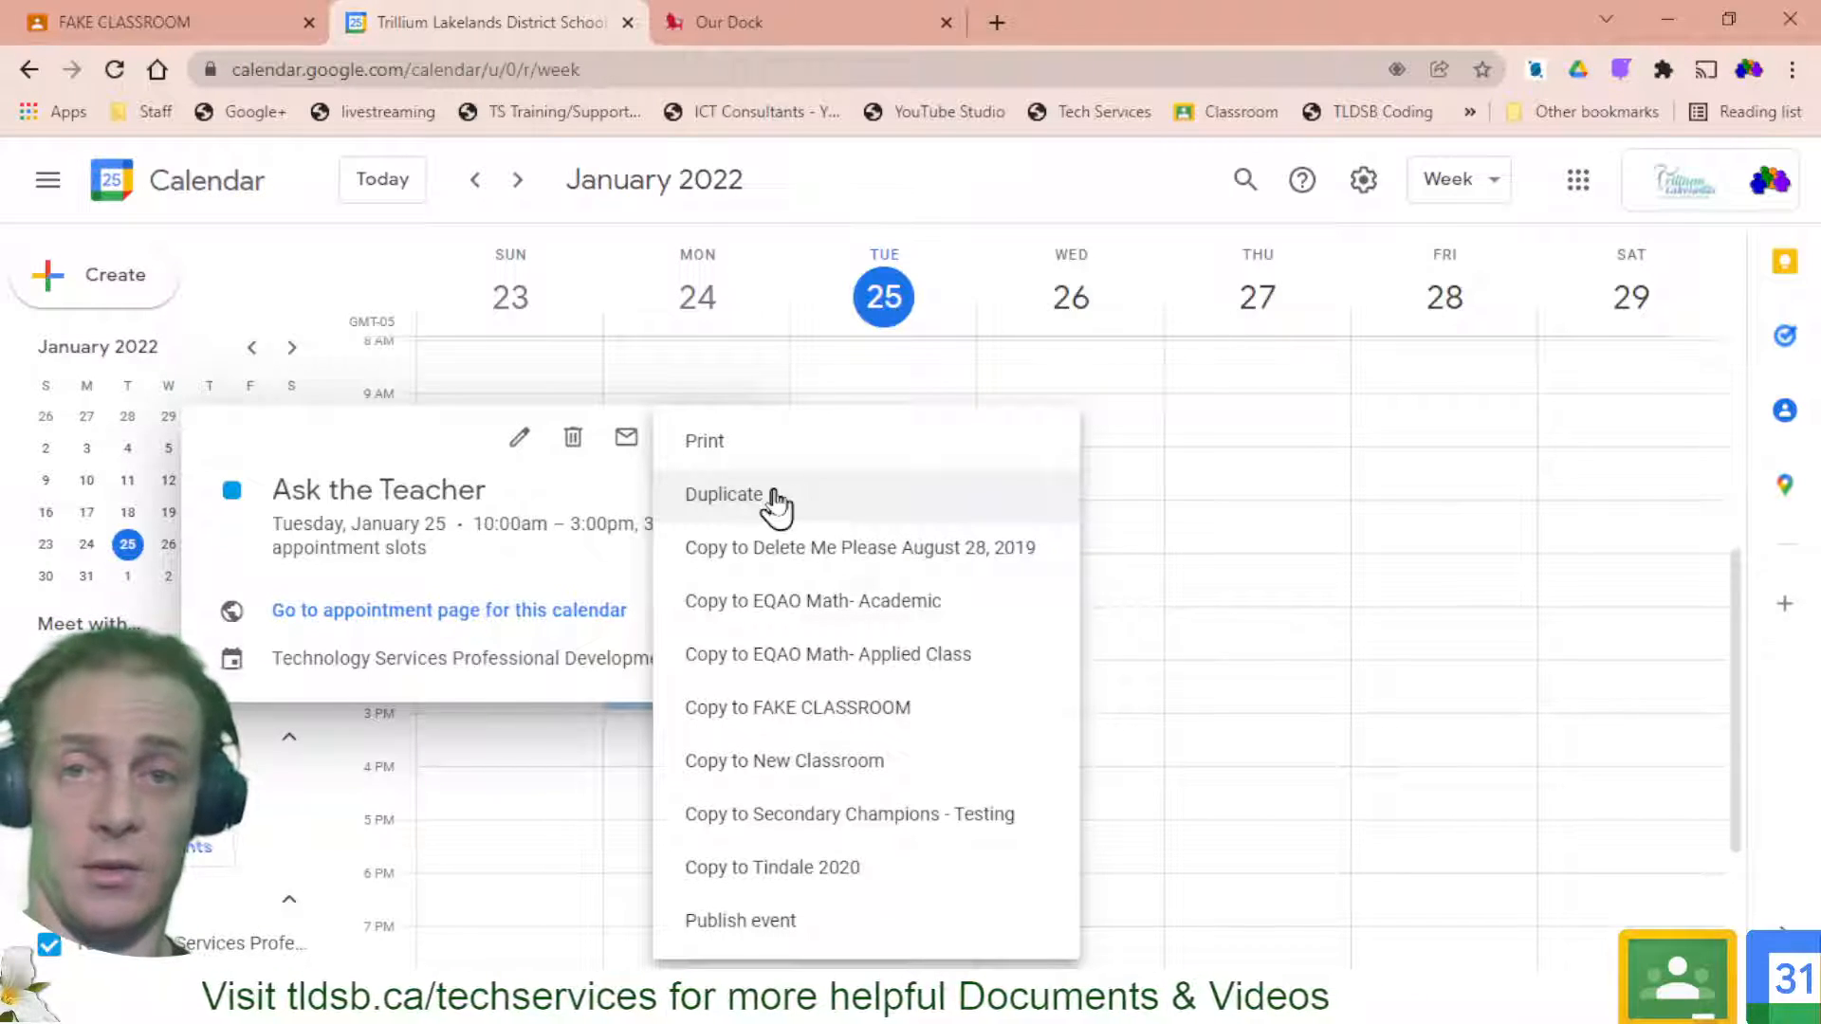
pyautogui.click(574, 457)
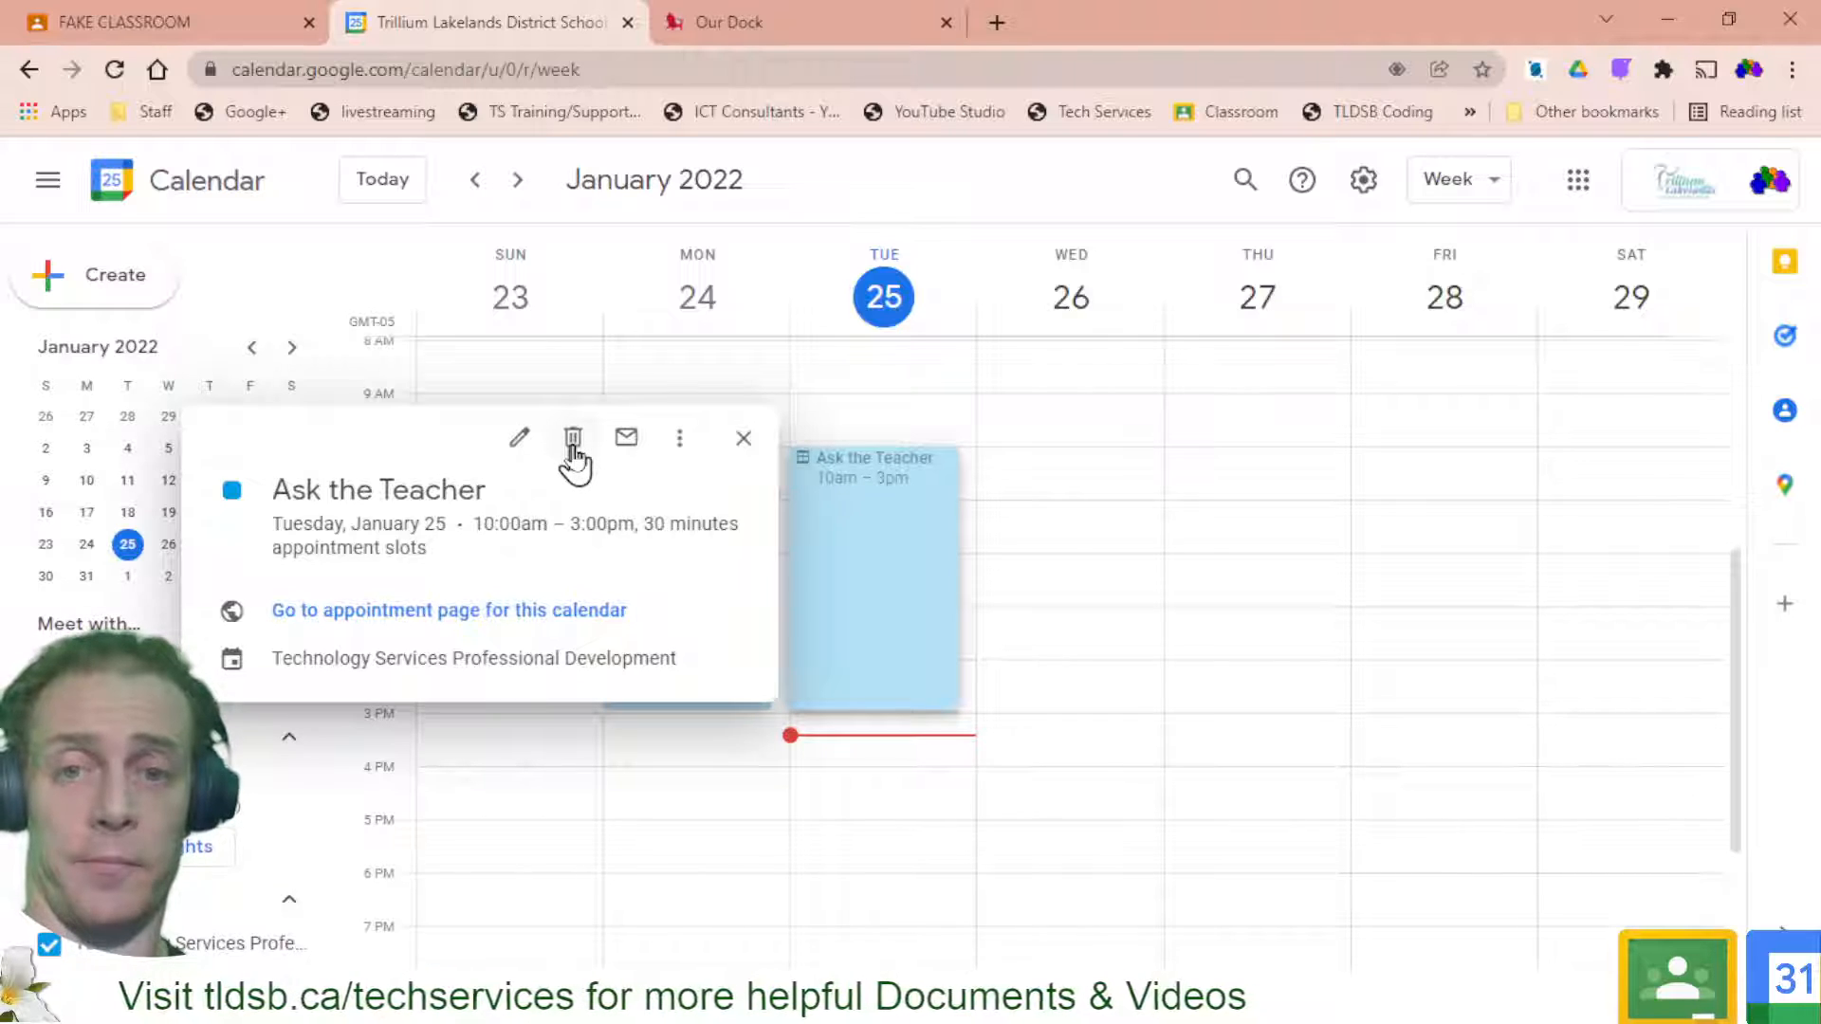
pyautogui.click(573, 442)
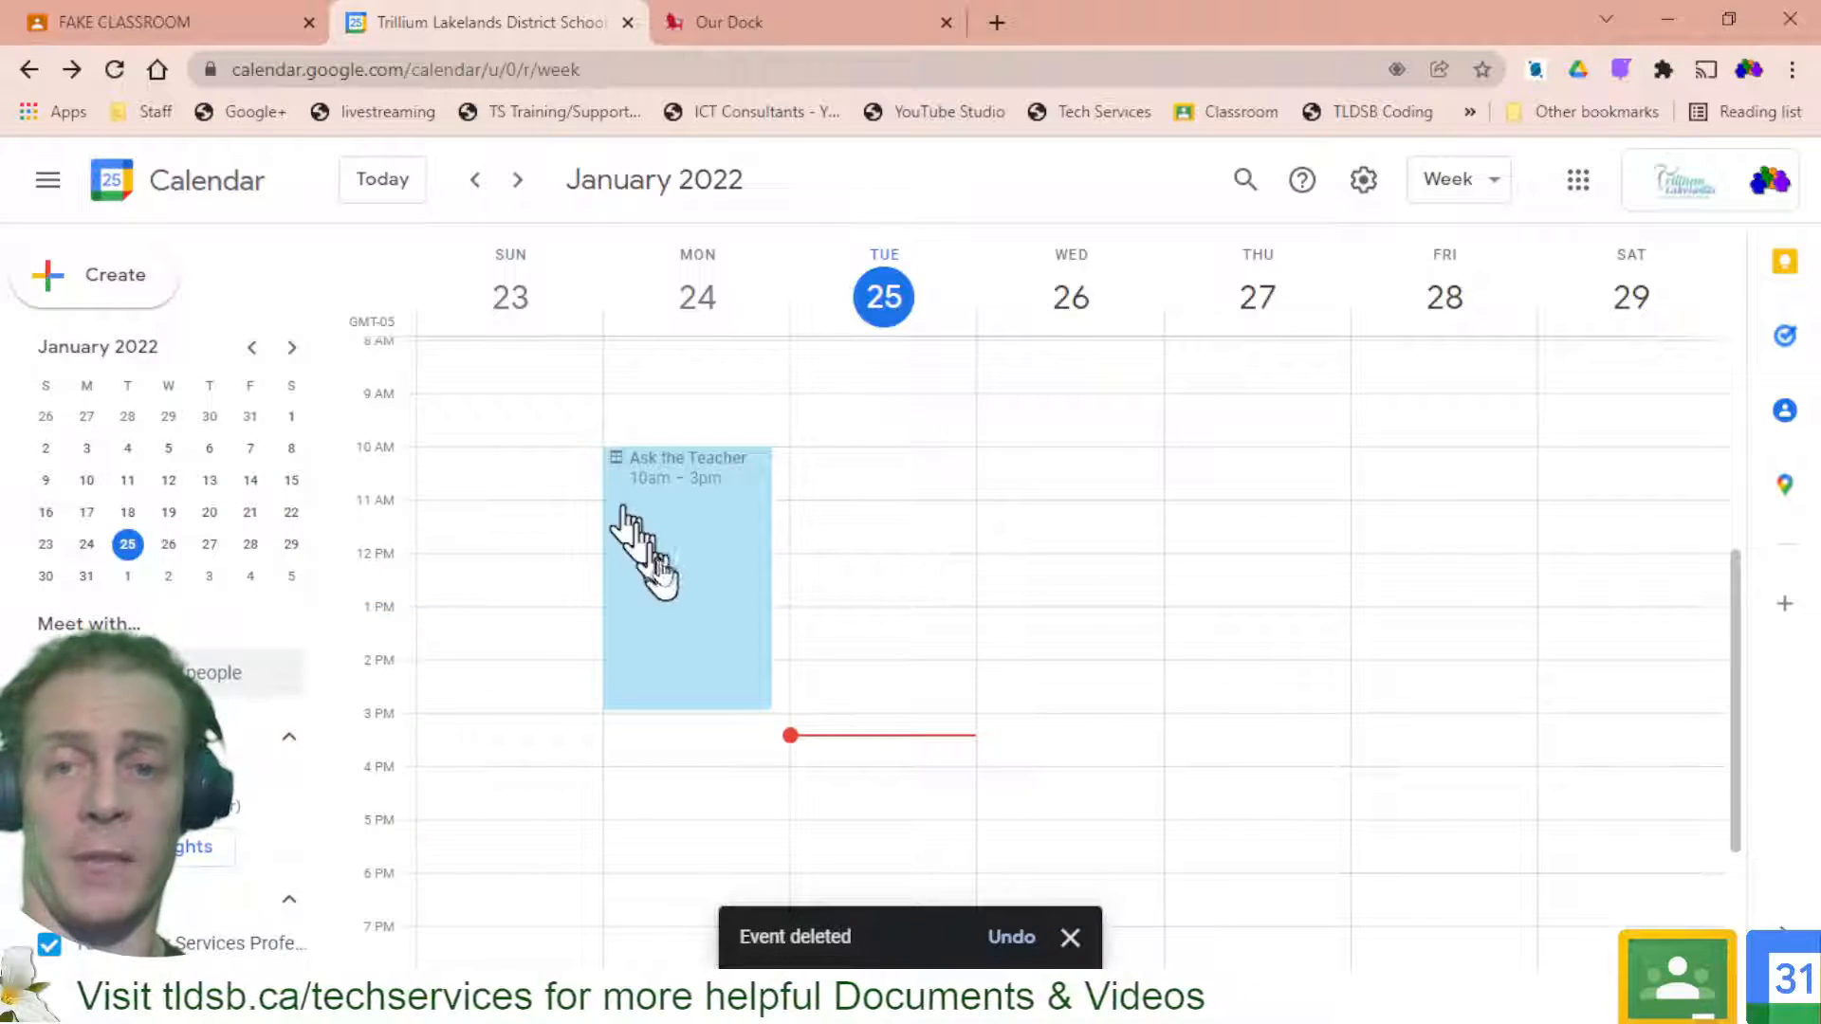
pyautogui.click(689, 564)
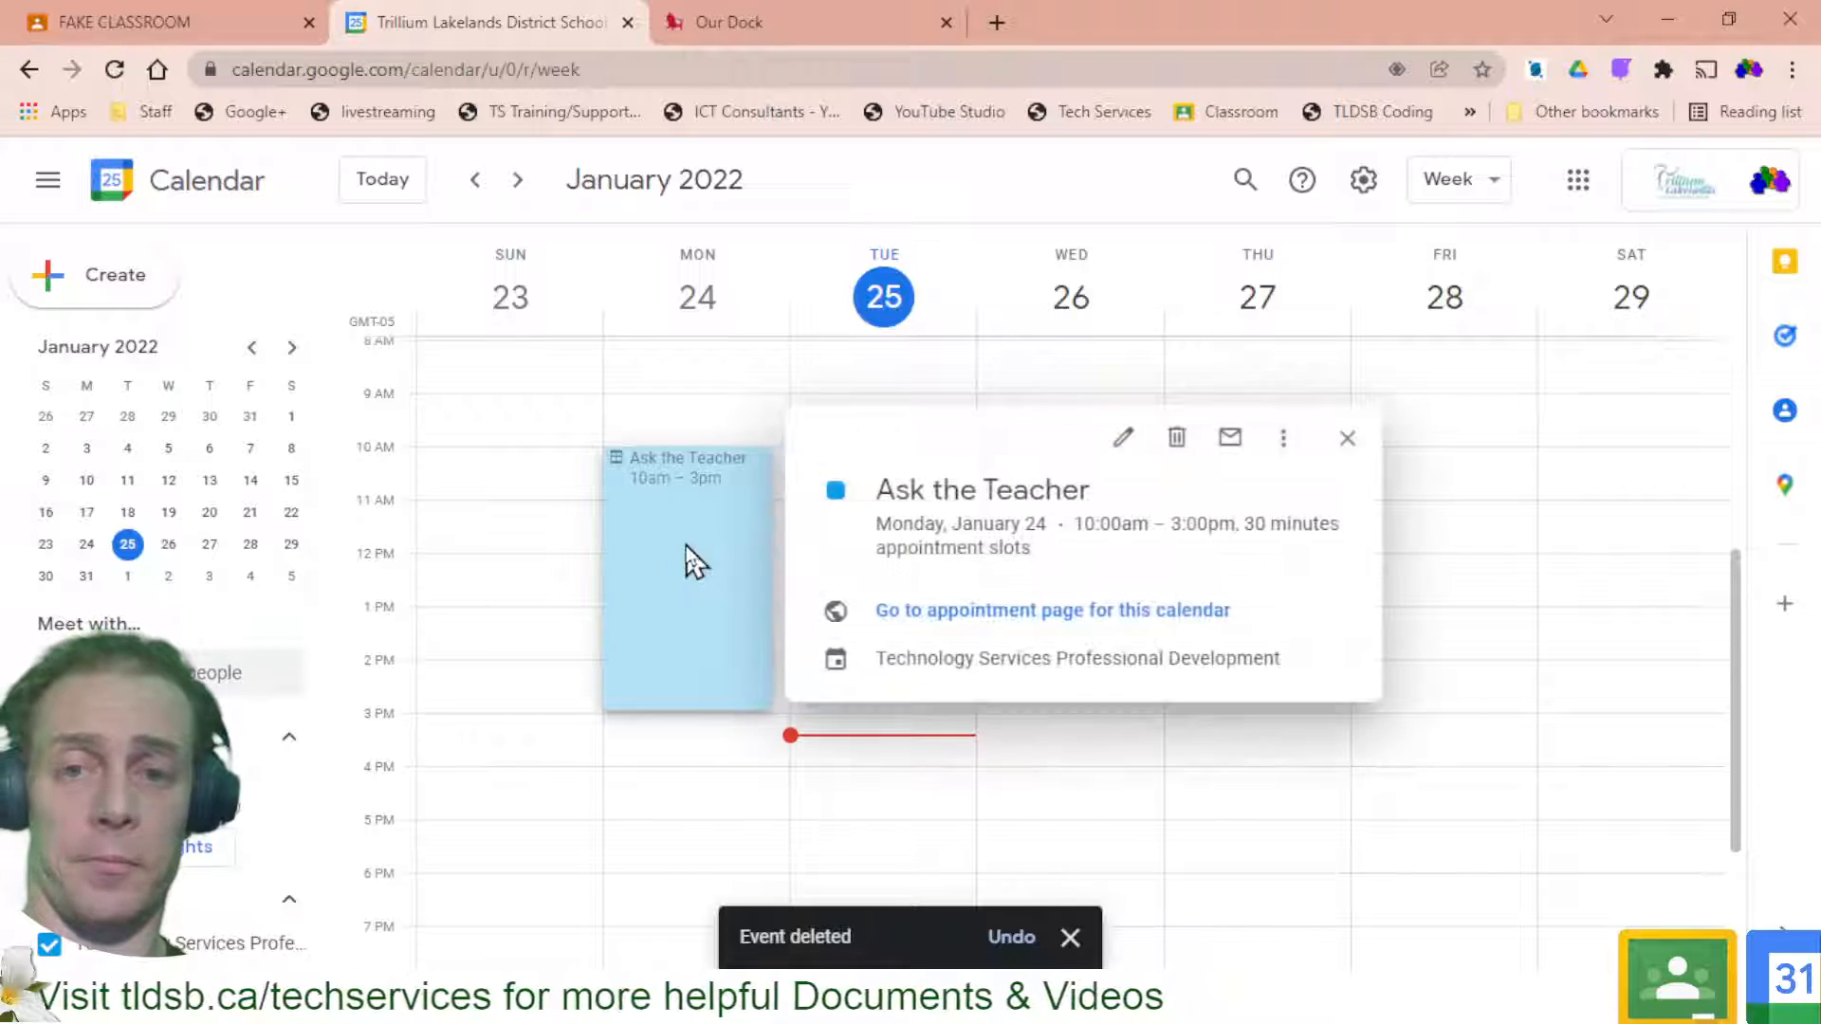
# Make the Monday Ask the Teacher slots repeat weekly on weekdays, ending after 10 occurrences, and save
pyautogui.click(1125, 441)
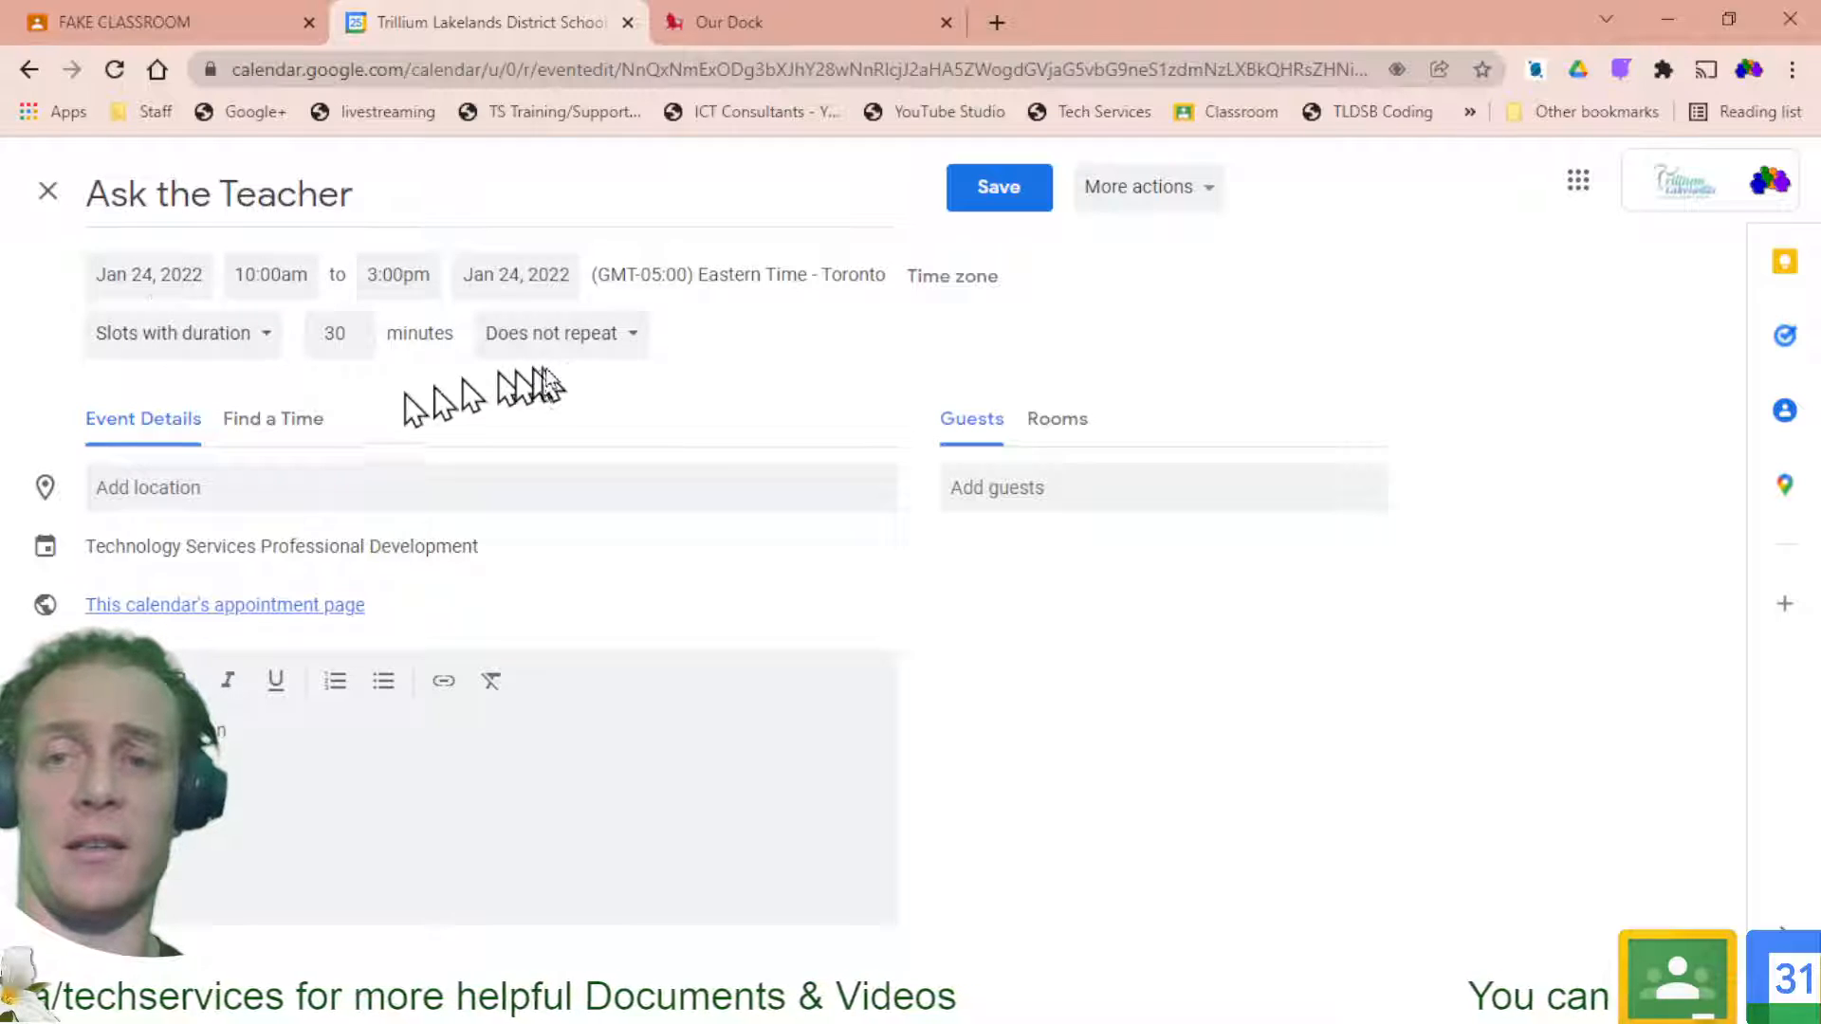
pyautogui.click(607, 358)
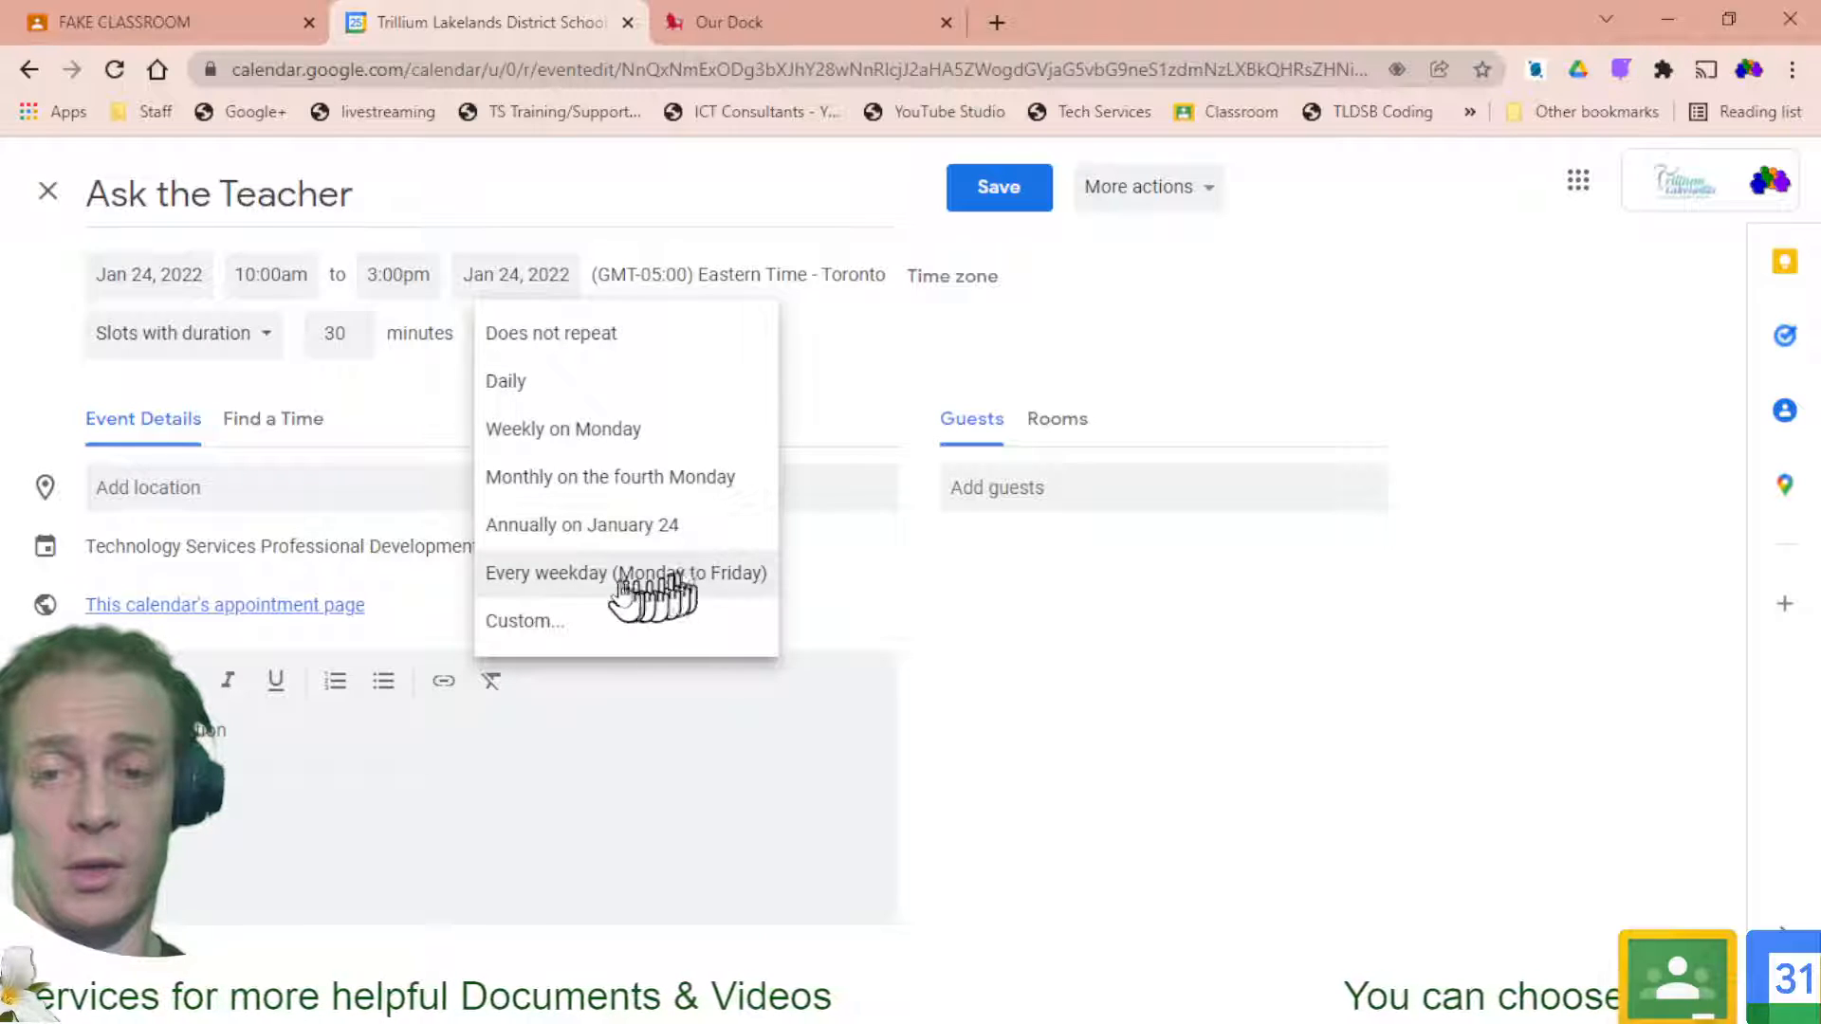
pyautogui.click(662, 577)
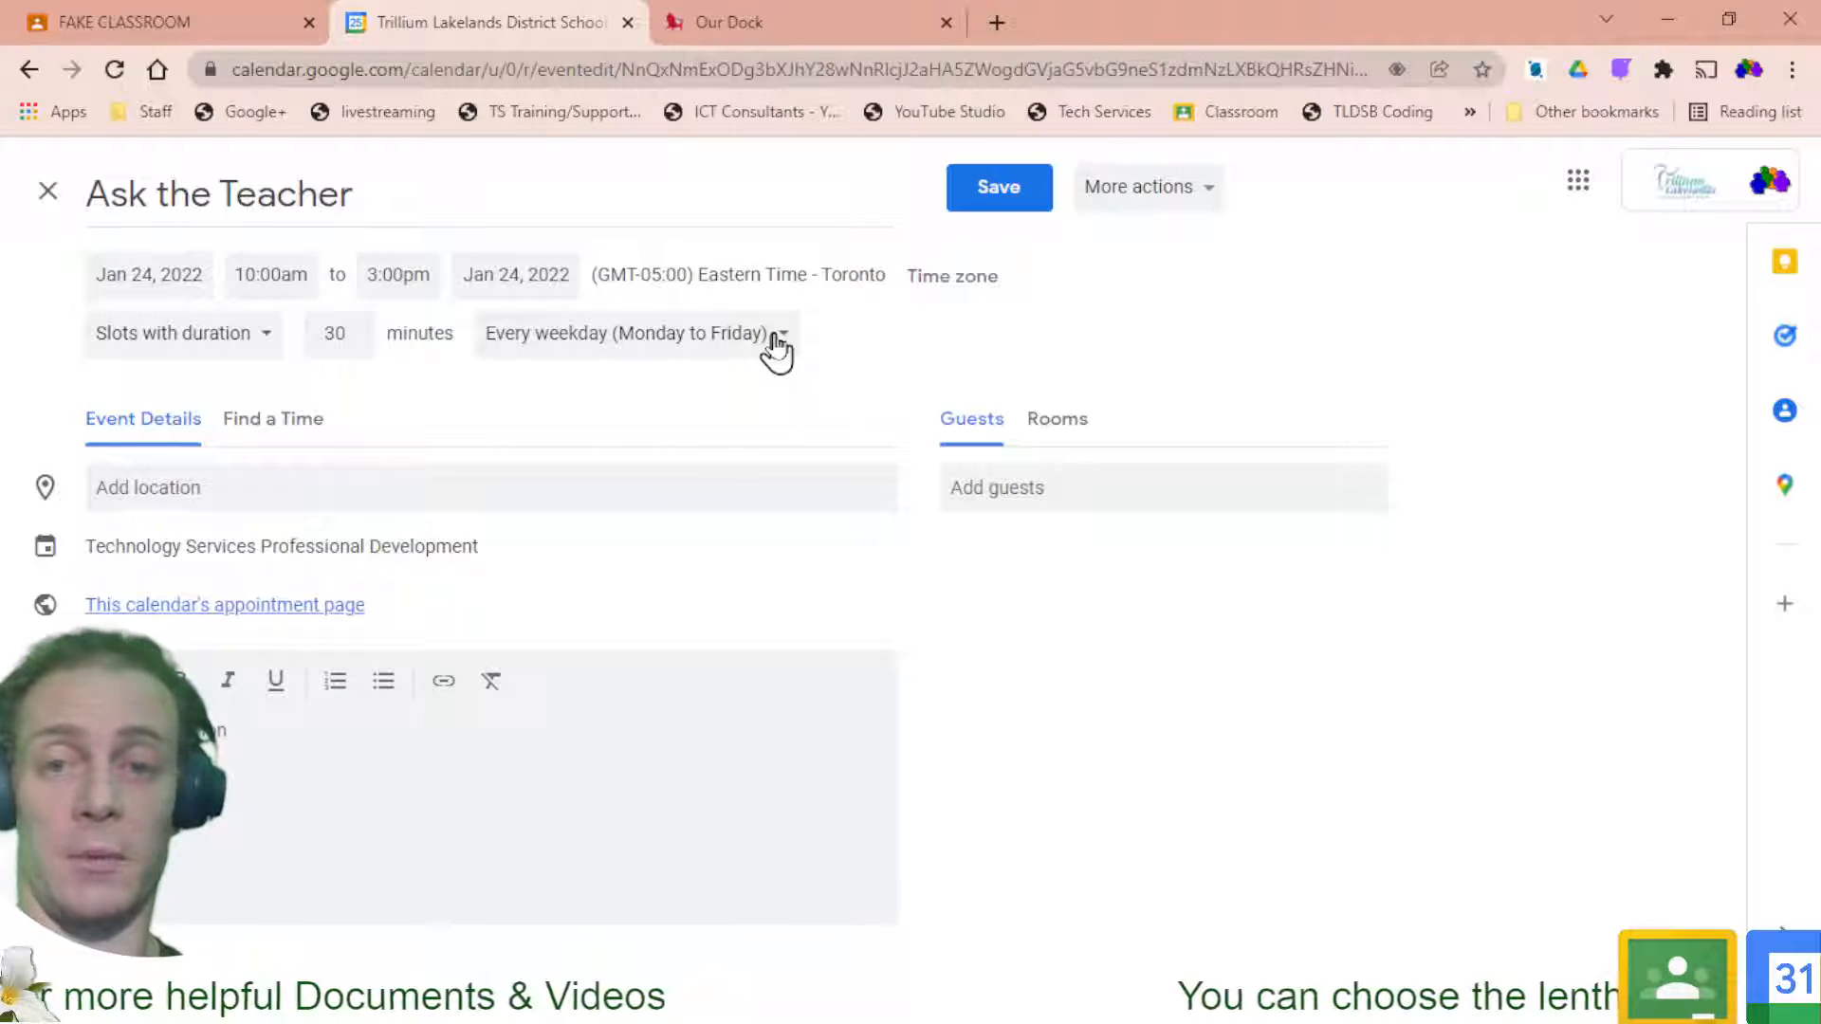
pyautogui.click(774, 343)
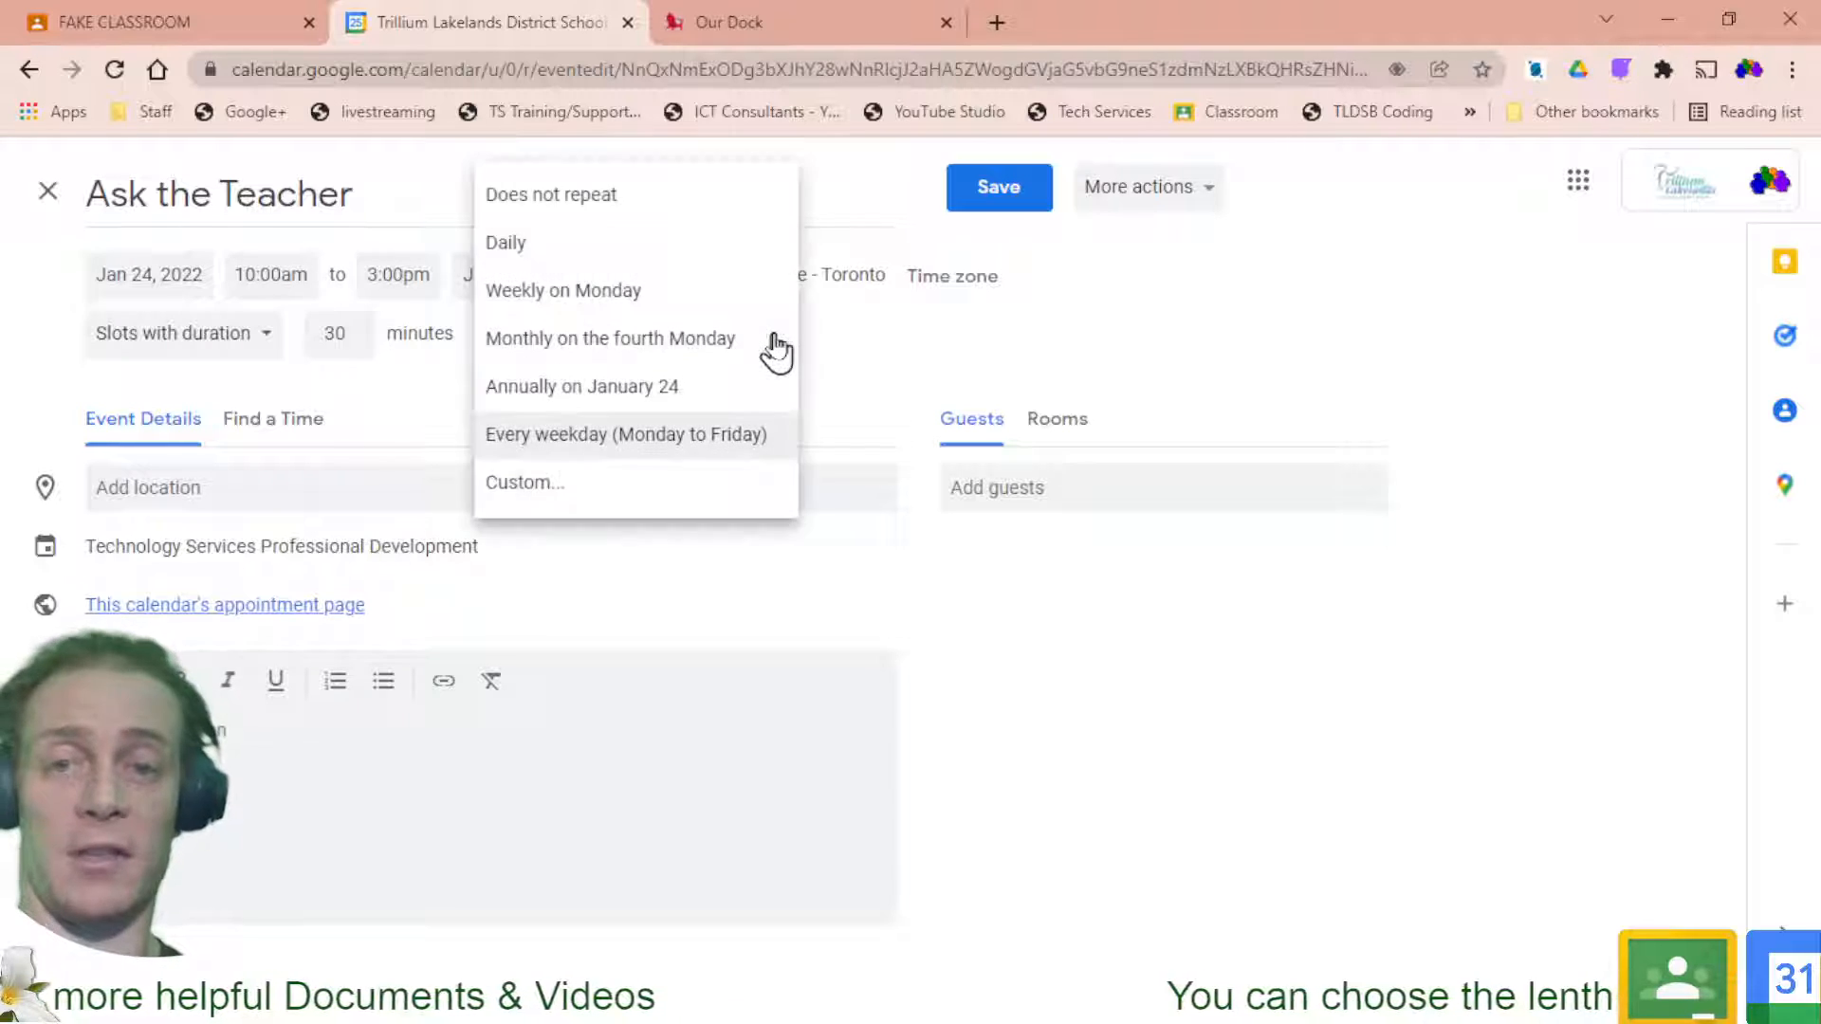
pyautogui.click(538, 503)
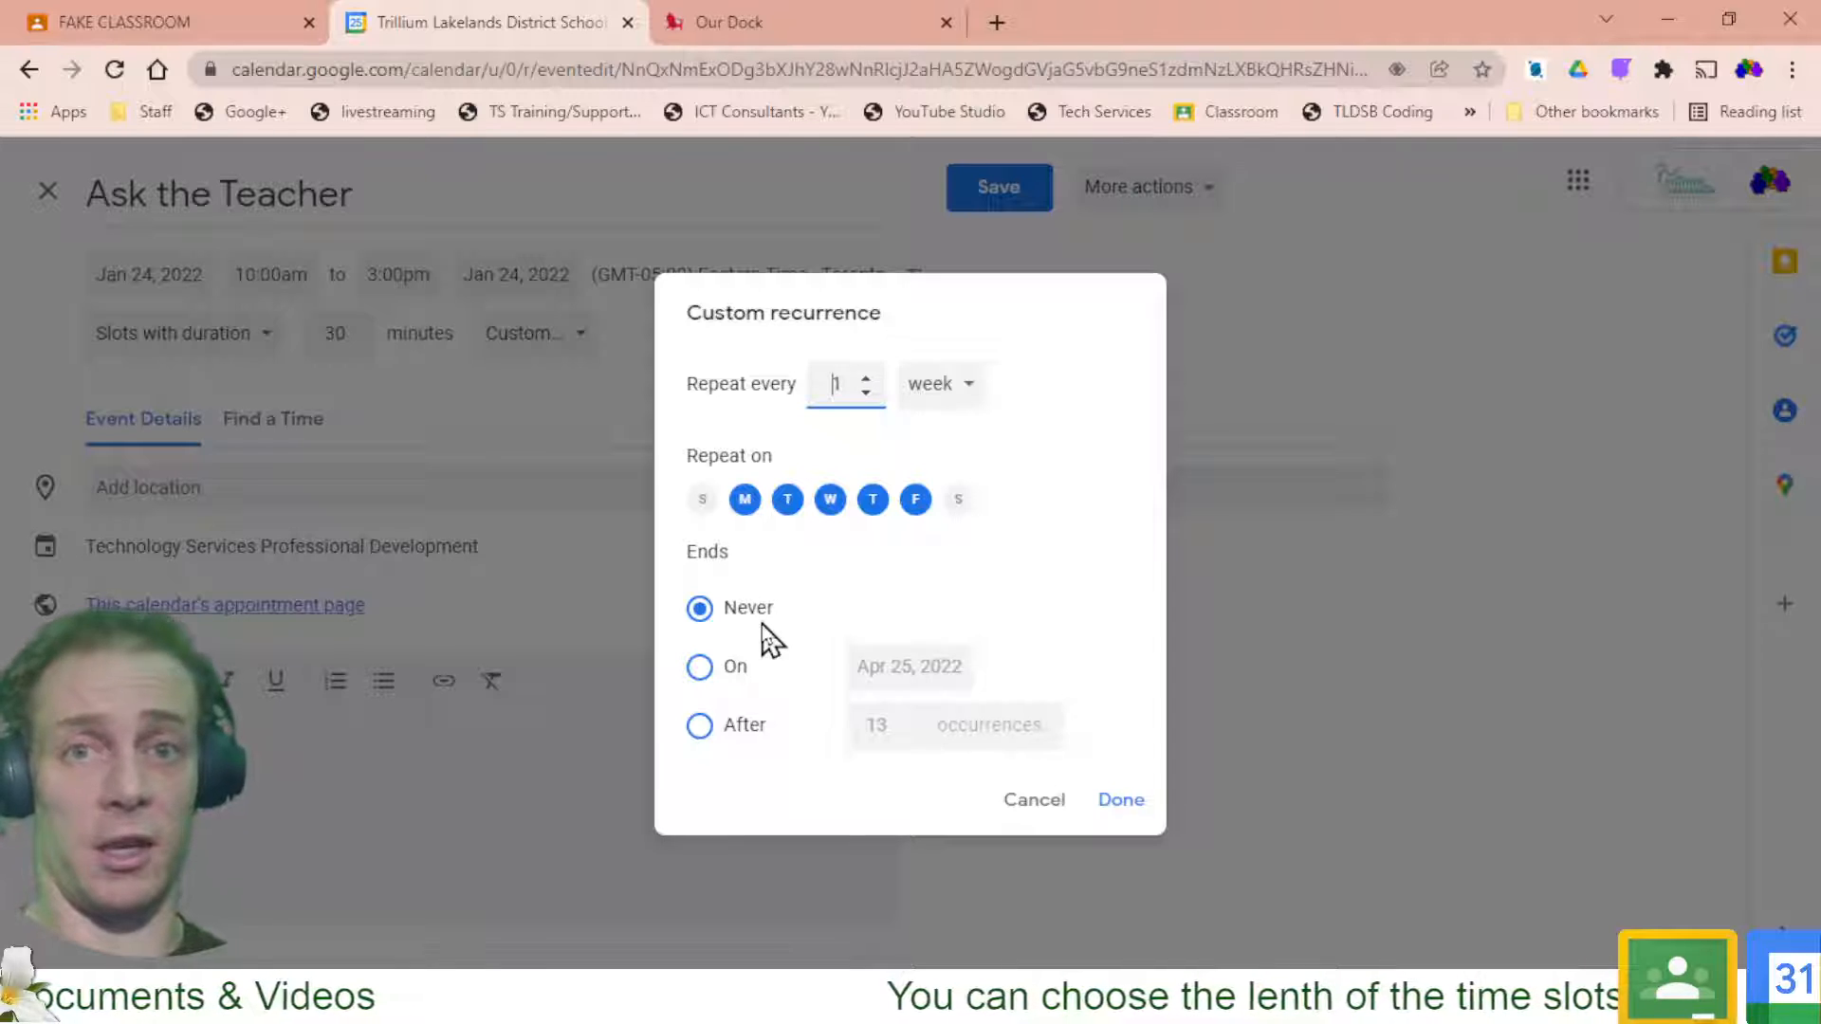
pyautogui.click(699, 726)
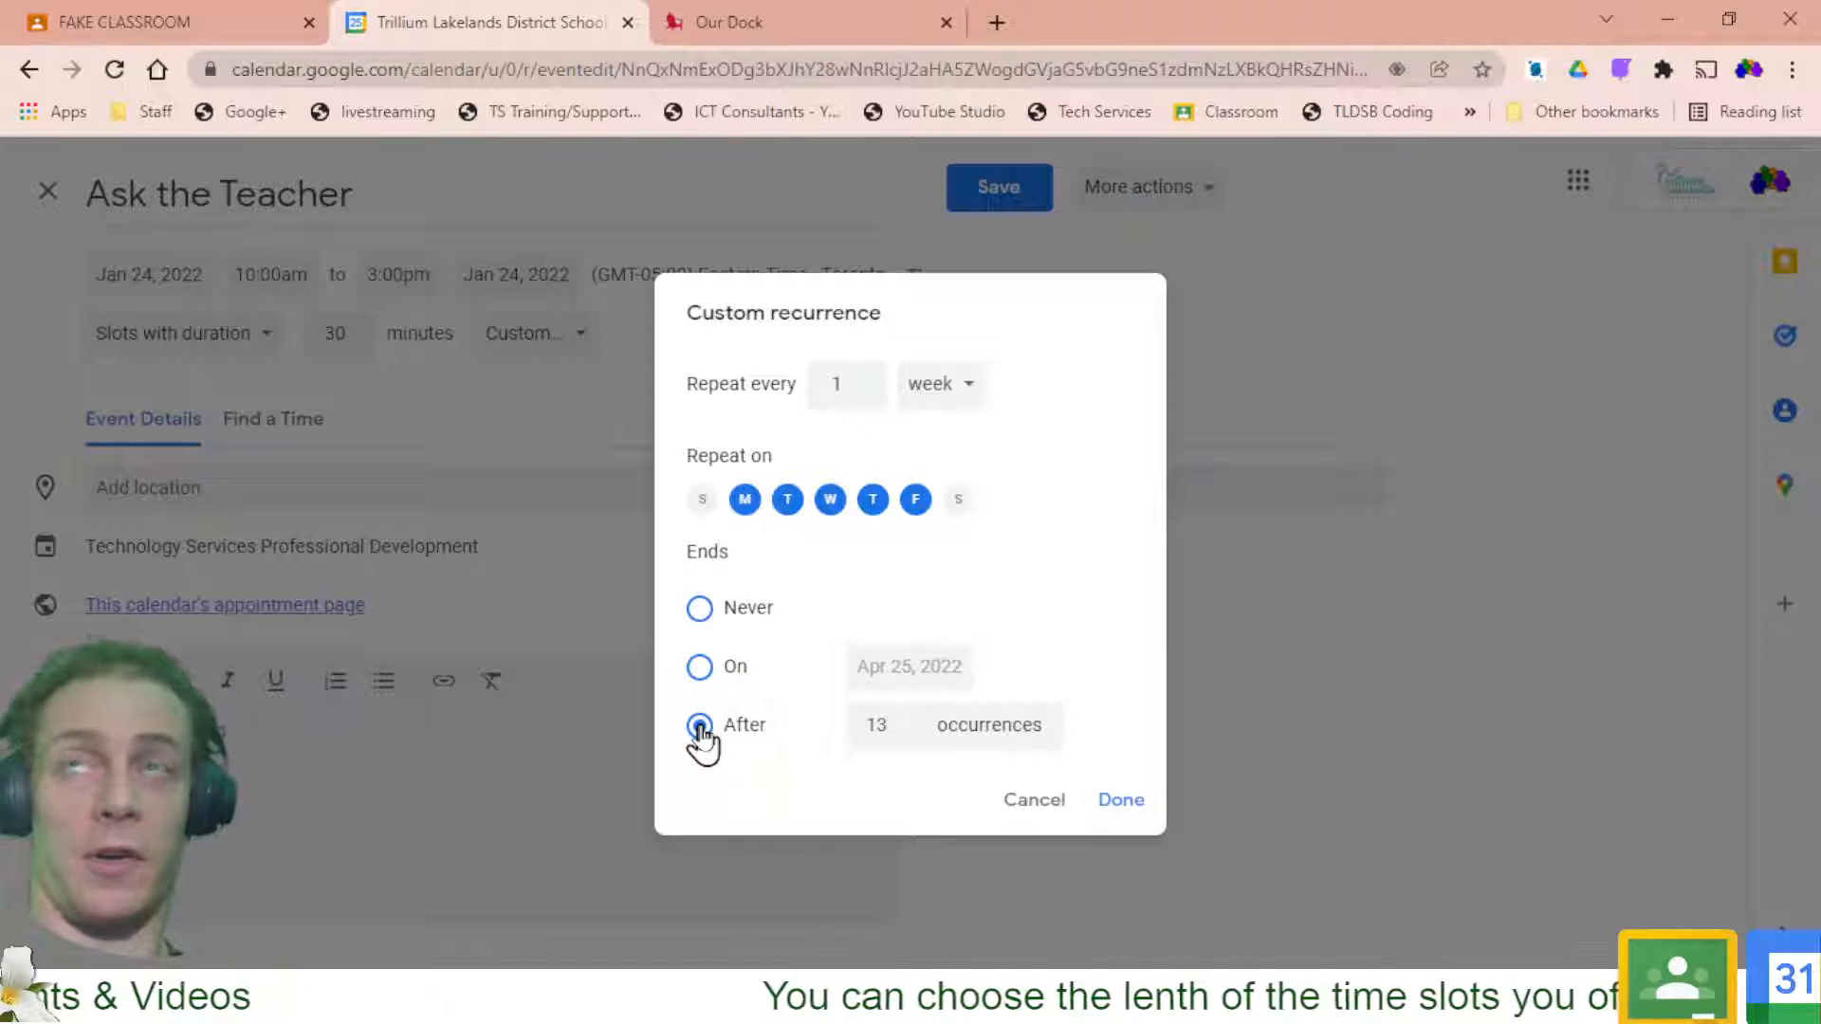
pyautogui.click(907, 735)
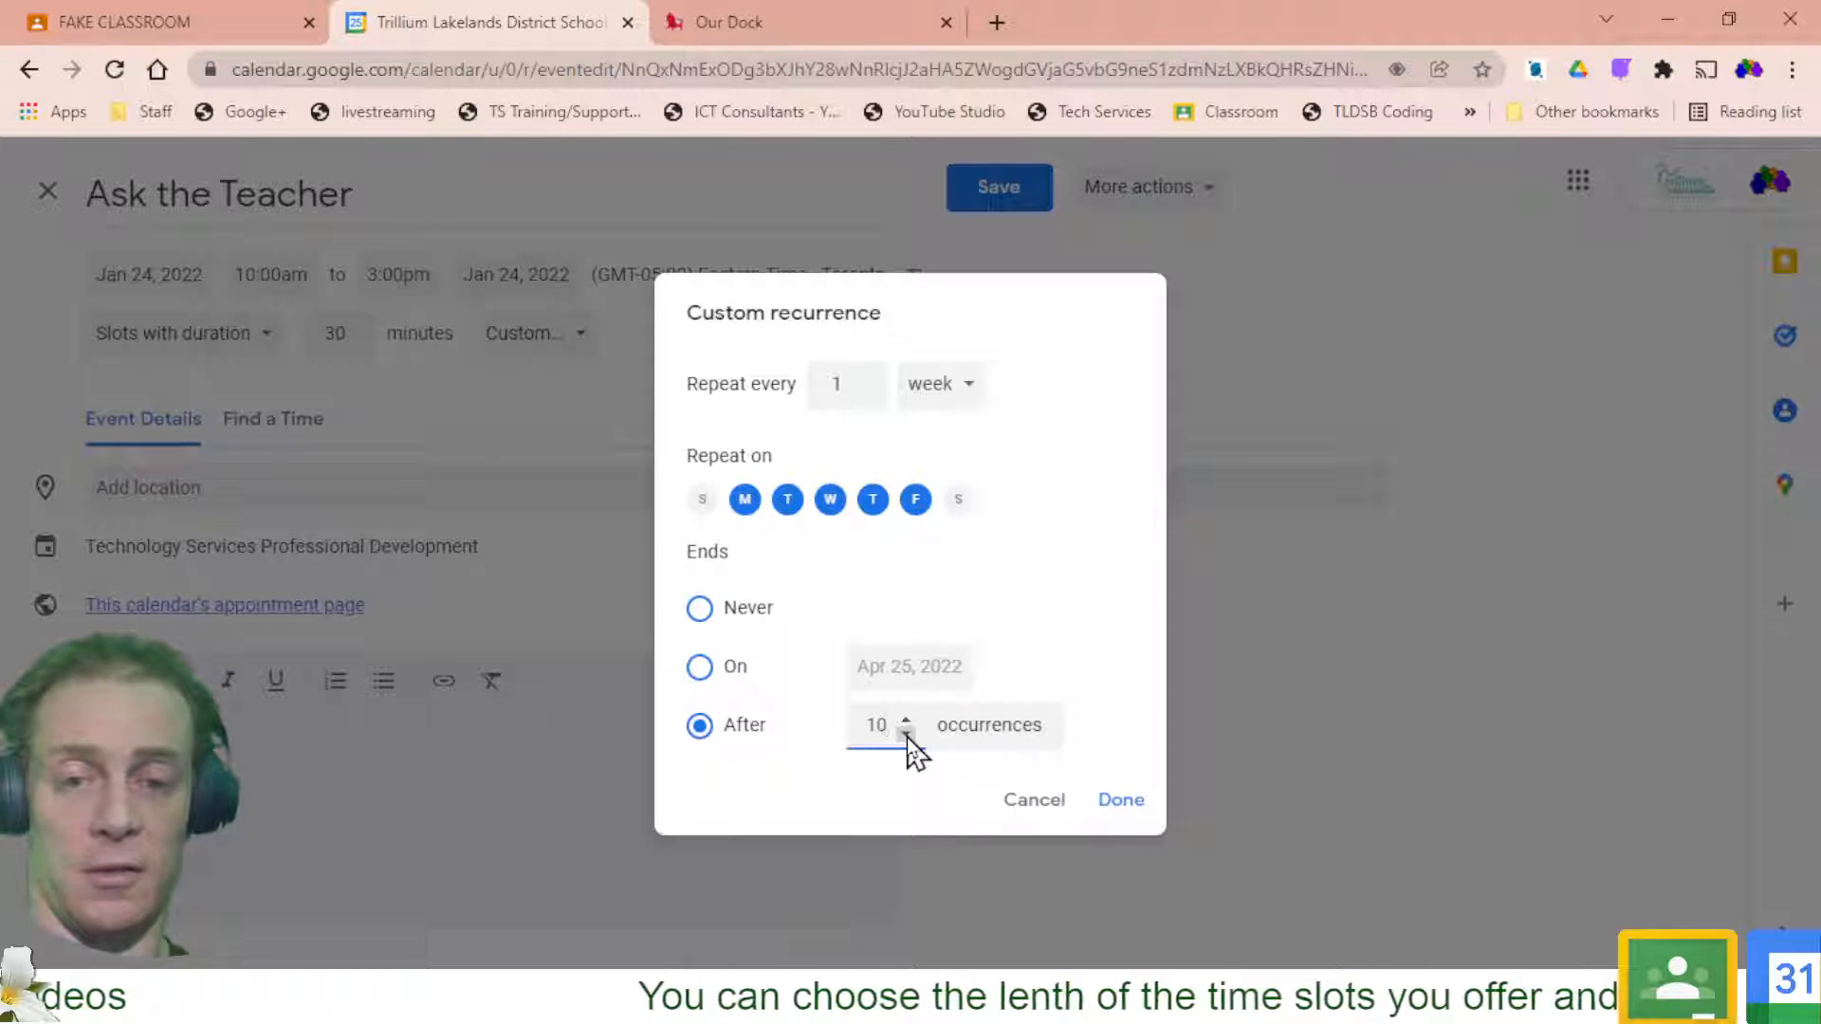
pyautogui.click(1119, 802)
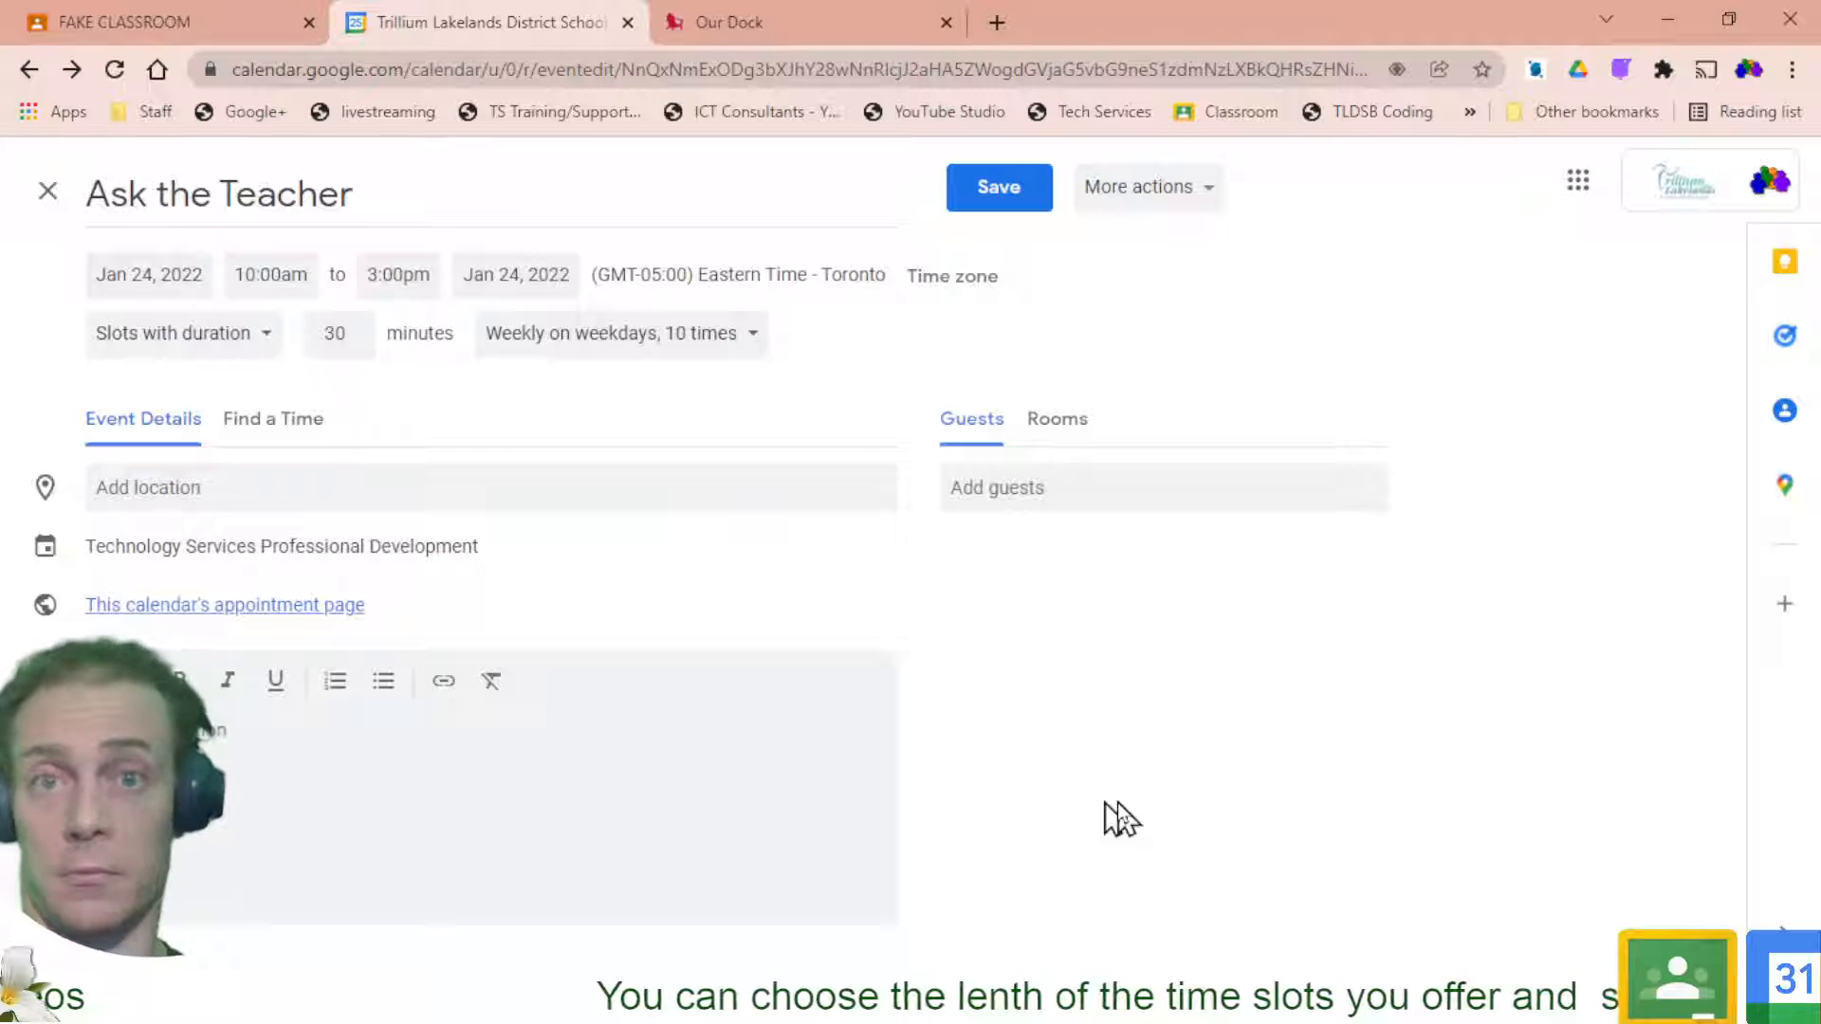
pyautogui.click(983, 203)
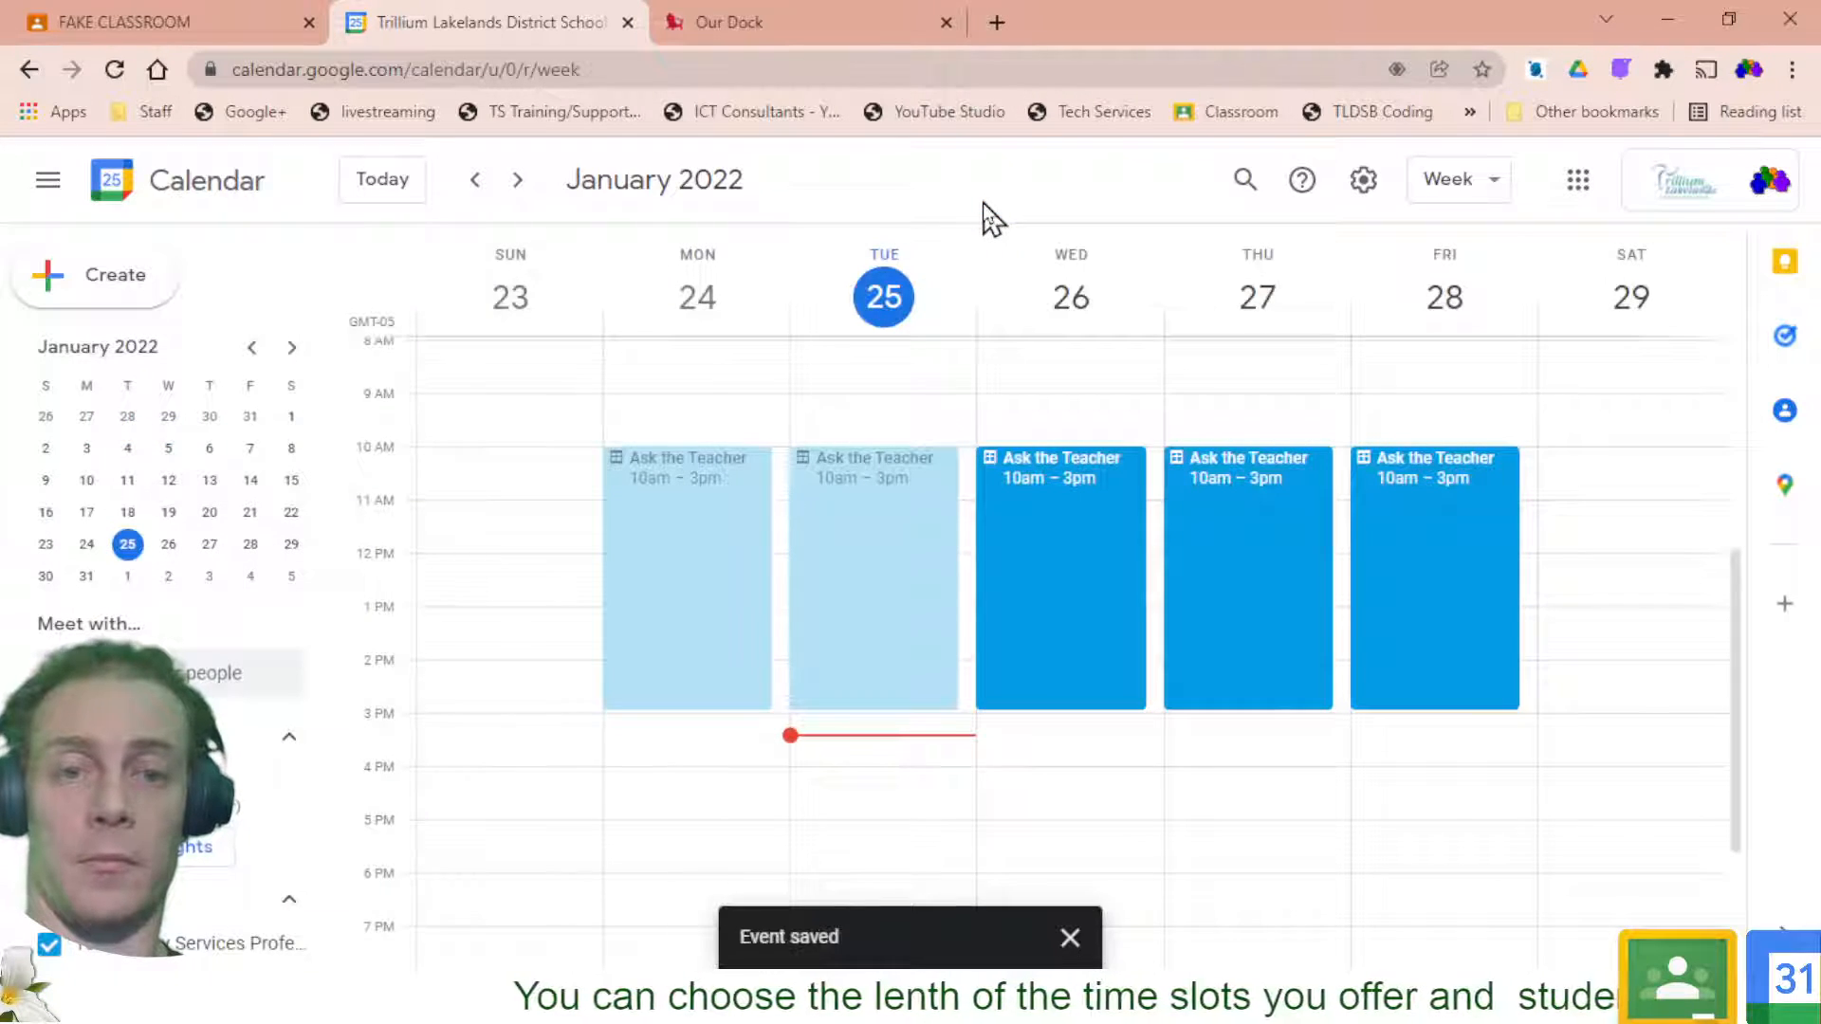
# Open the Ask the Teacher appointment sign-up page from Monday's event
pyautogui.click(518, 180)
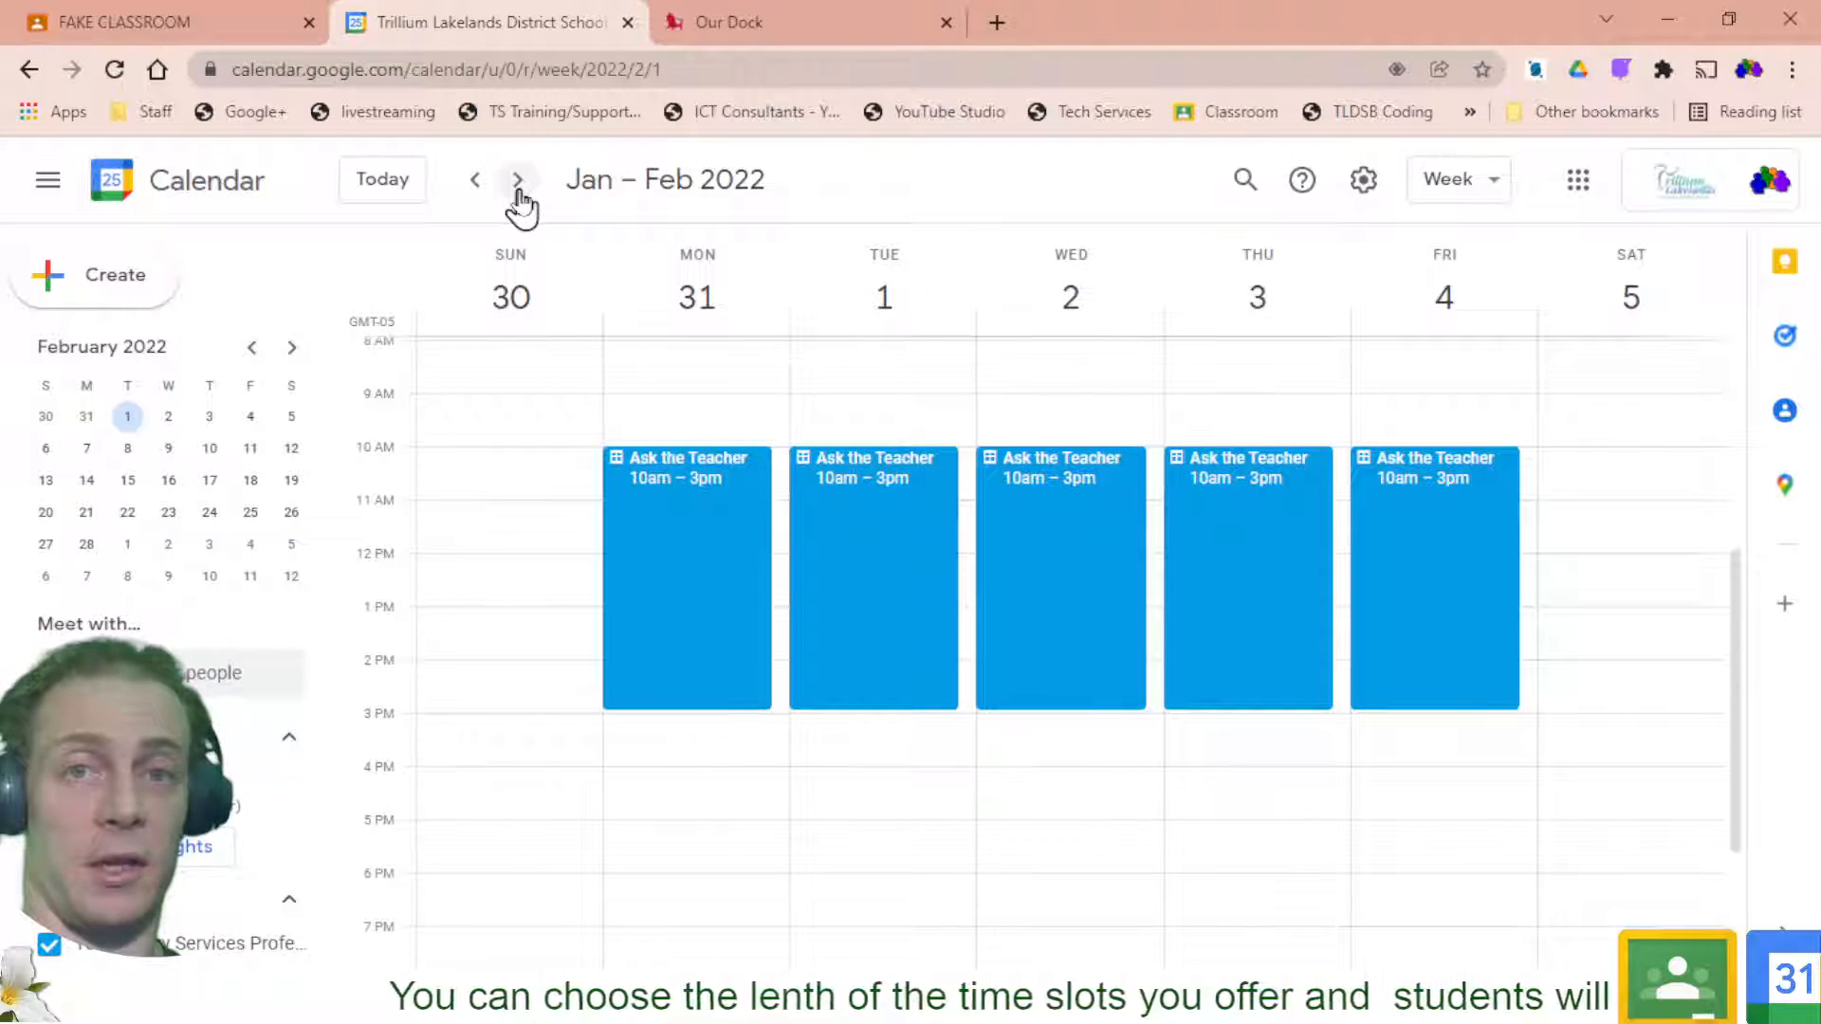
pyautogui.click(518, 180)
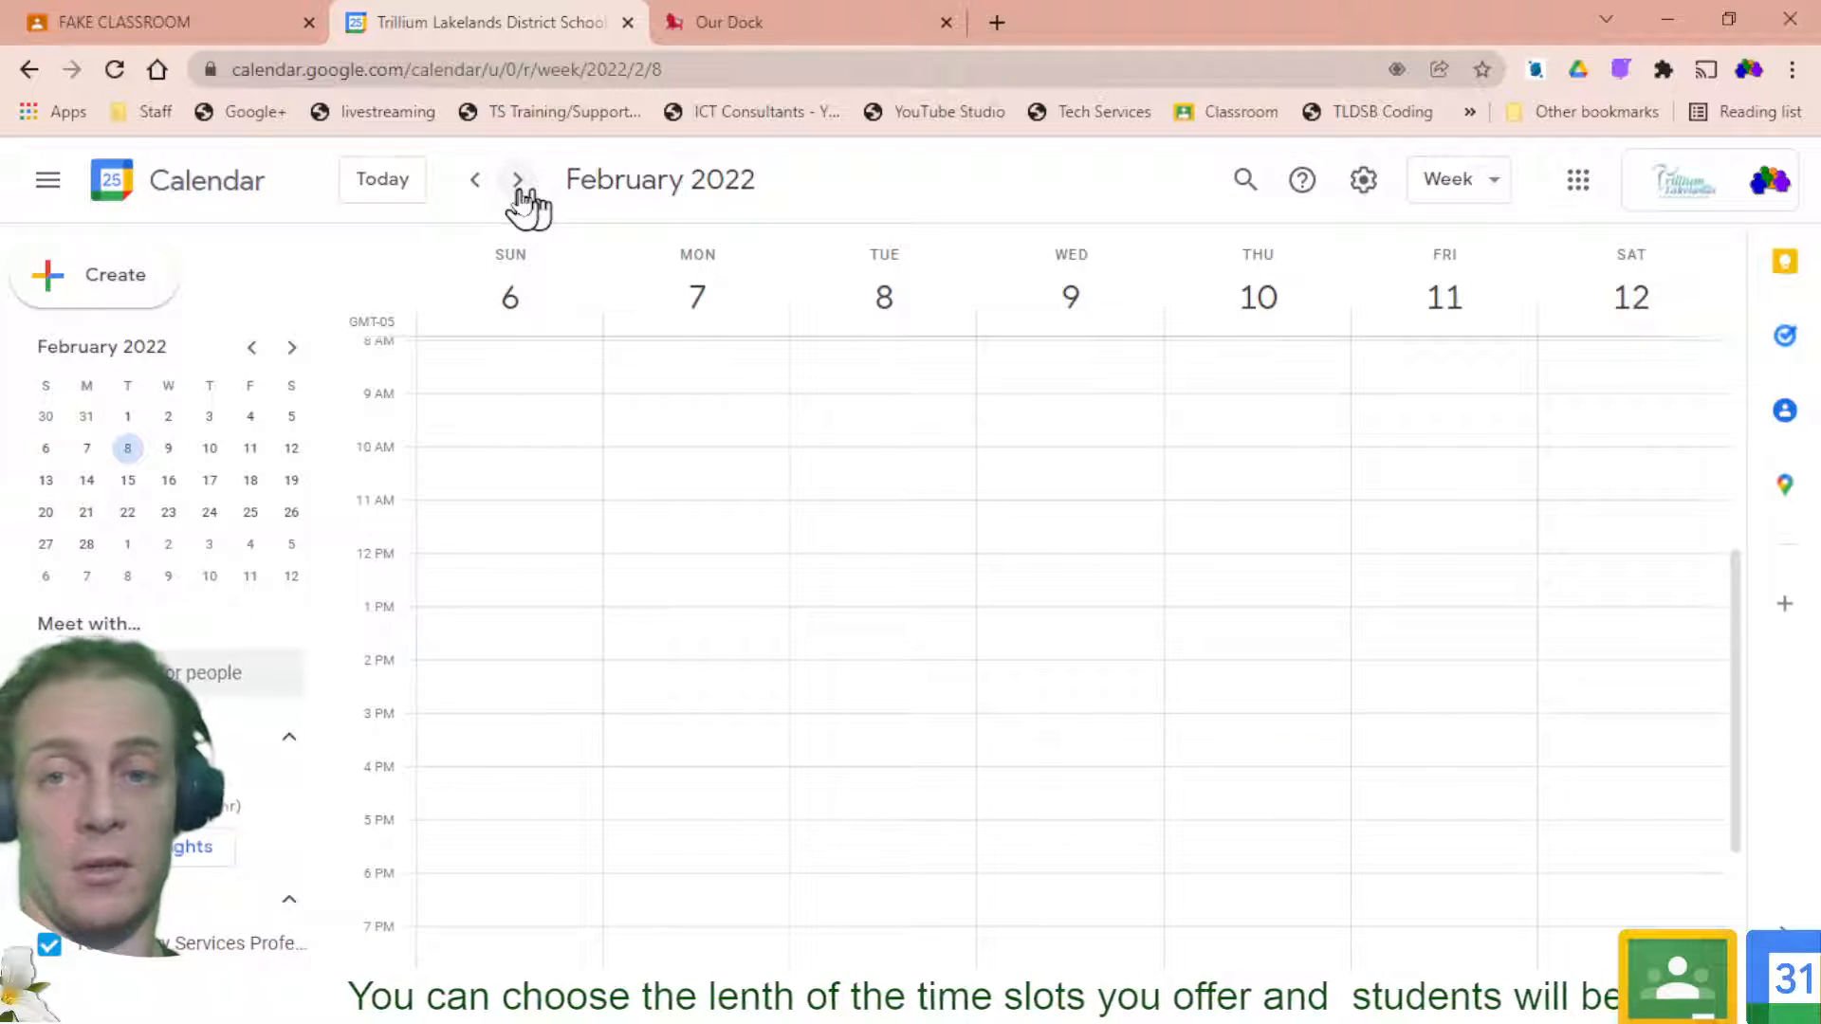
pyautogui.click(476, 181)
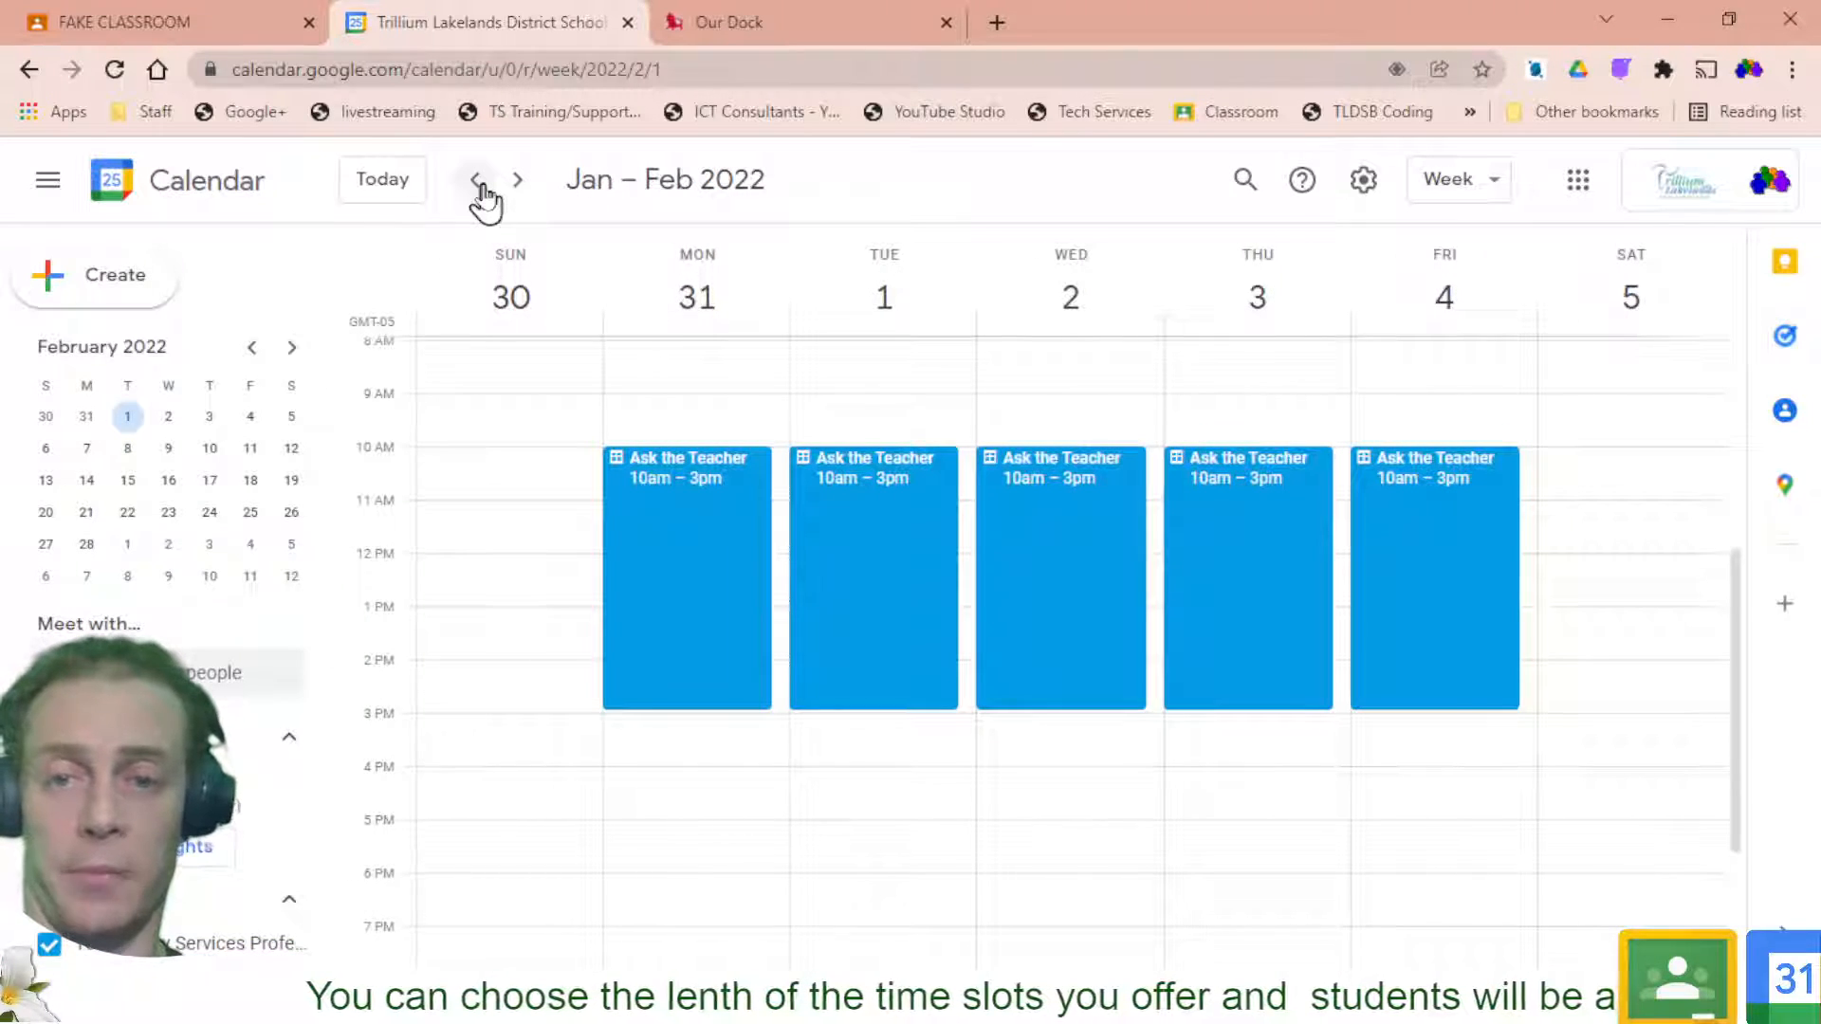
pyautogui.click(669, 564)
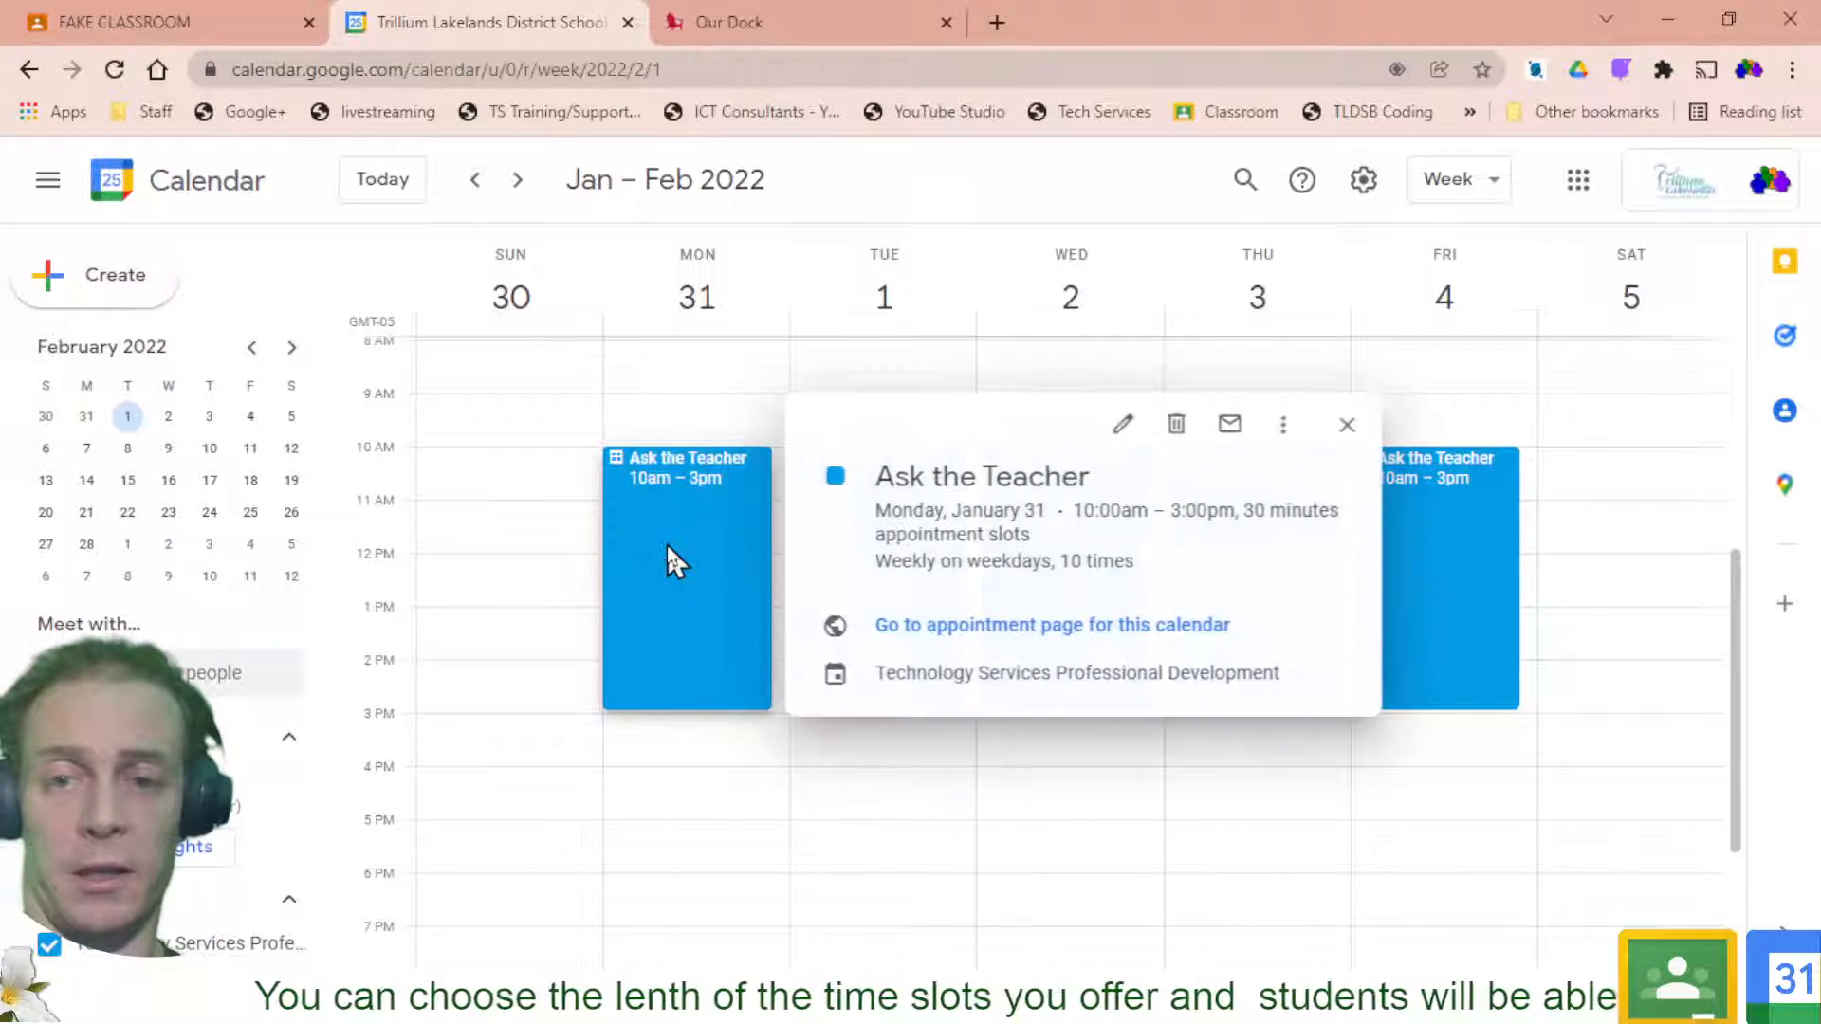
pyautogui.click(976, 626)
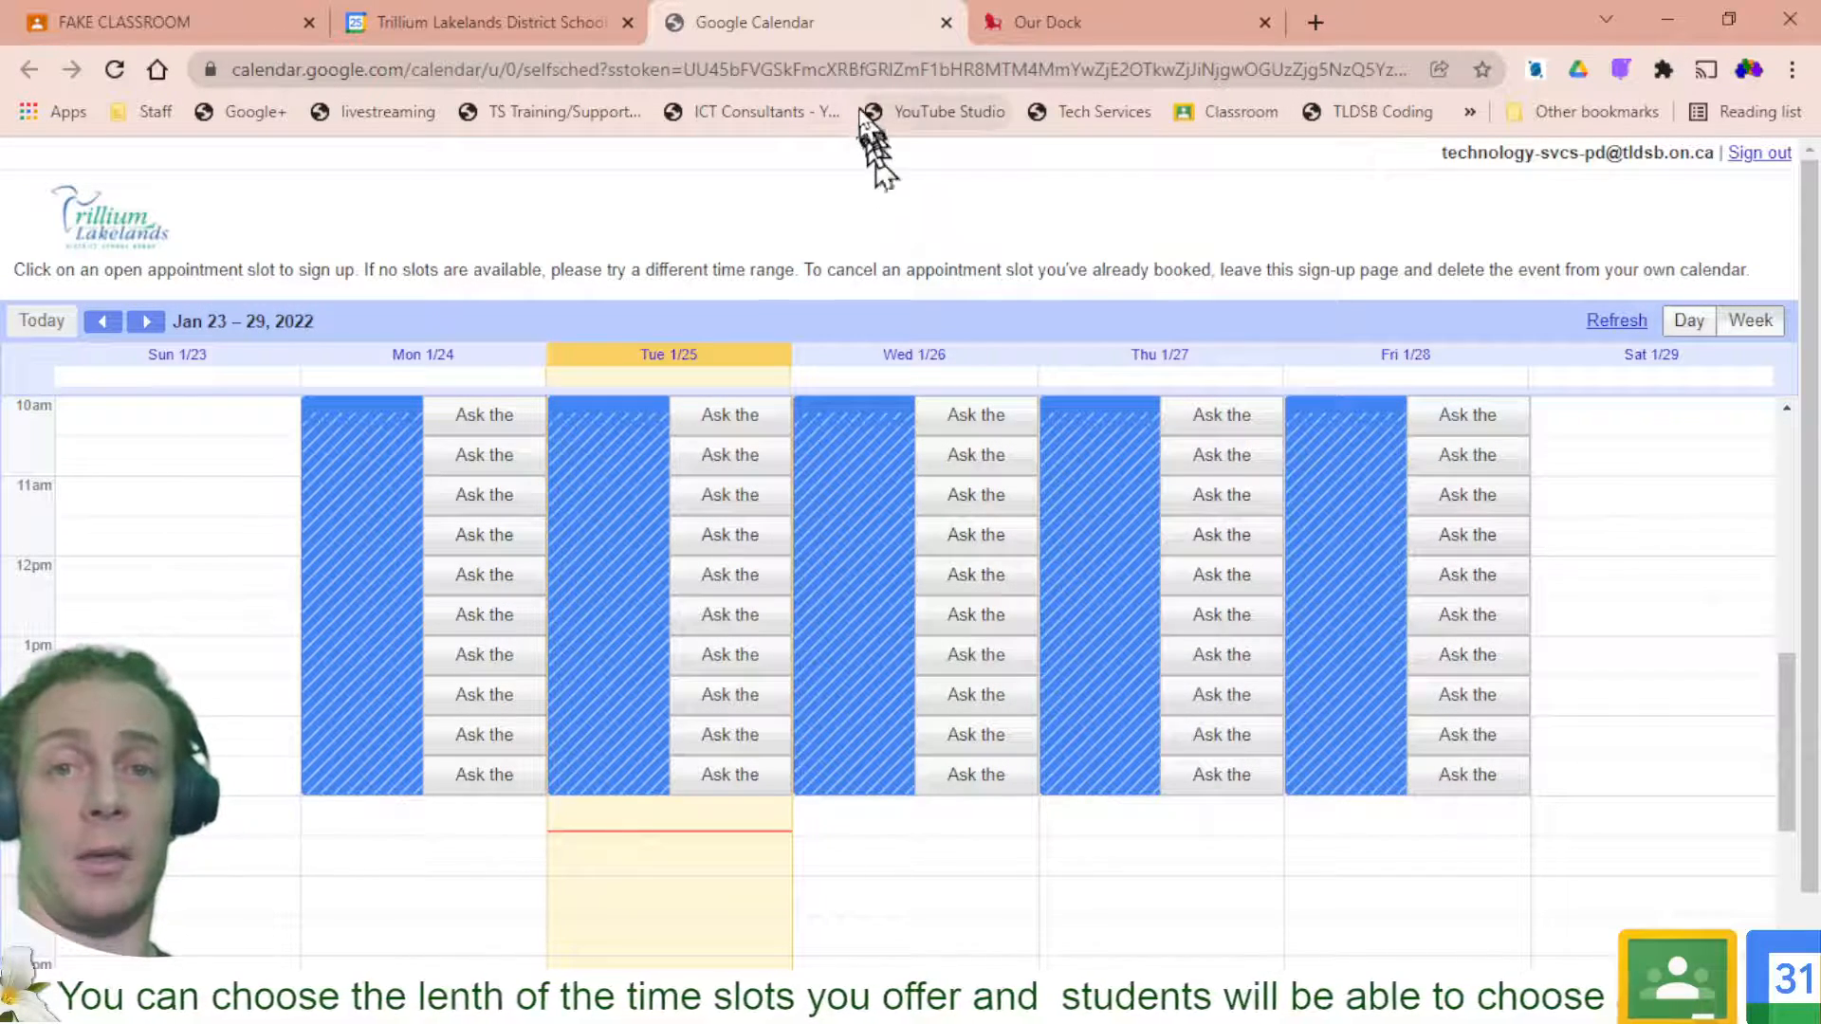
# Copy the sign-up page's web address and return to the FAKE CLASSROOM stream
pyautogui.click(832, 66)
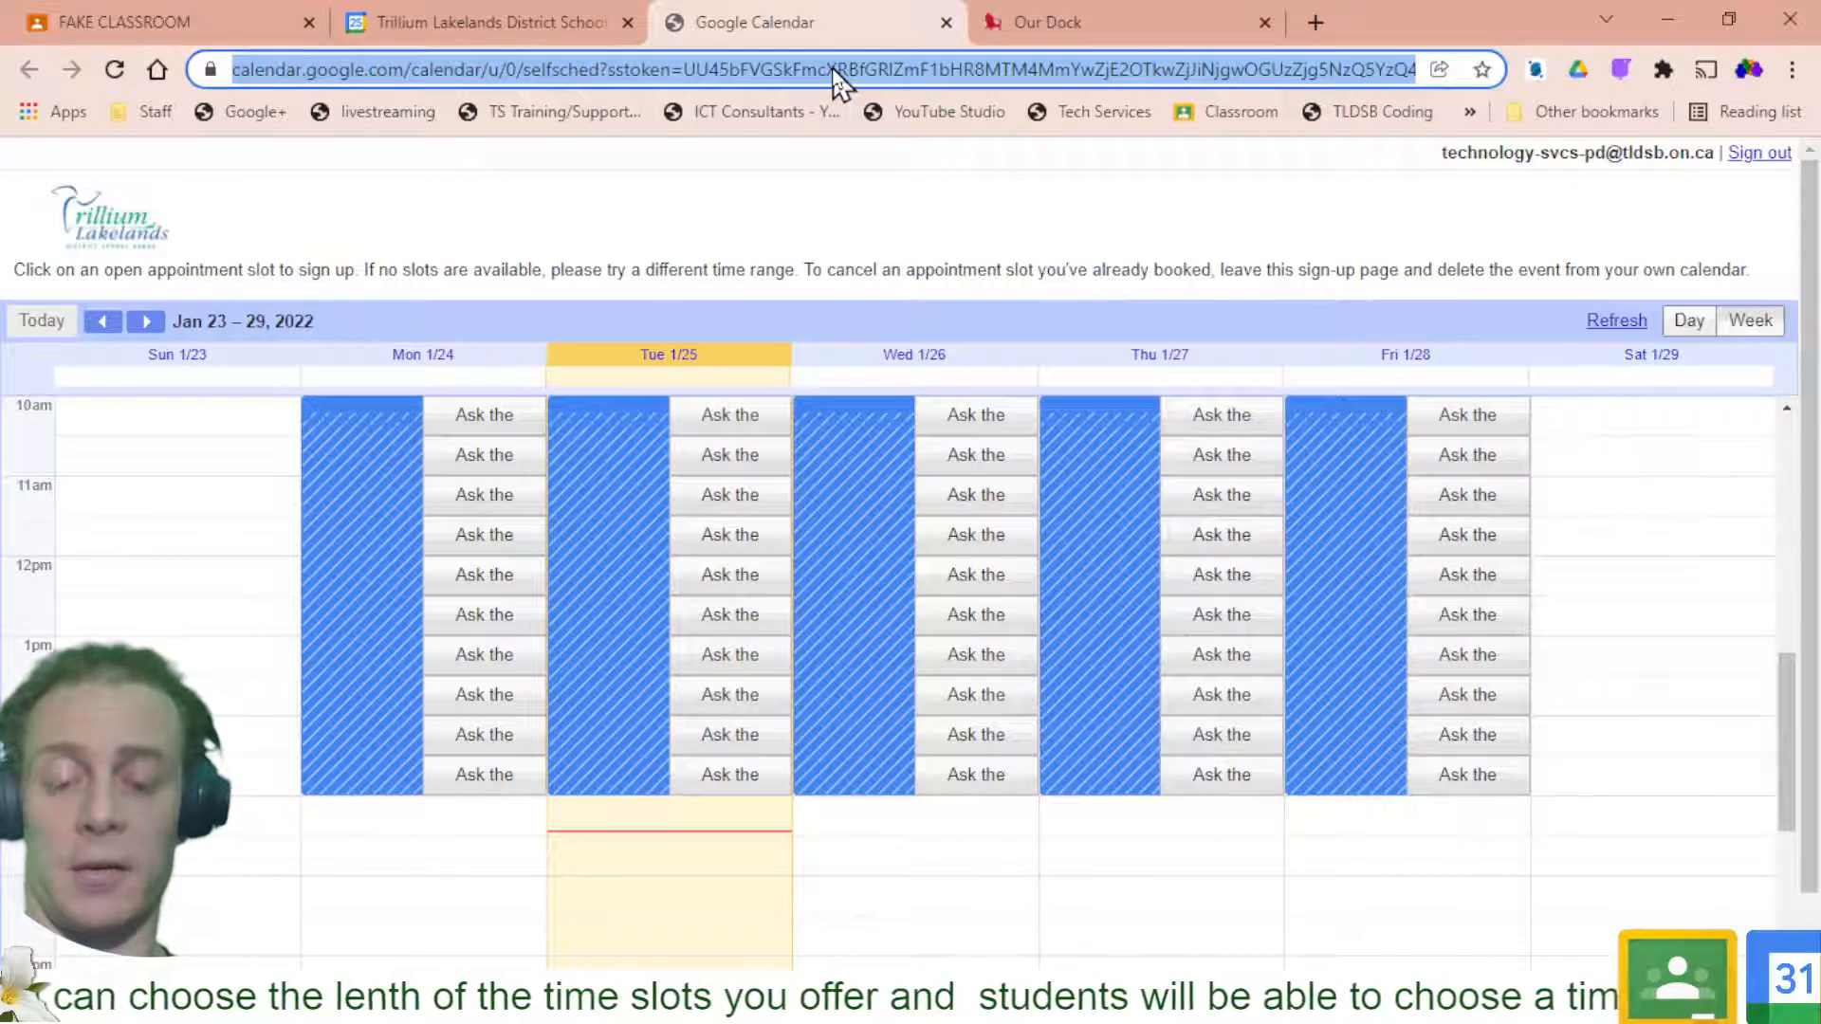
pyautogui.rightClick(833, 67)
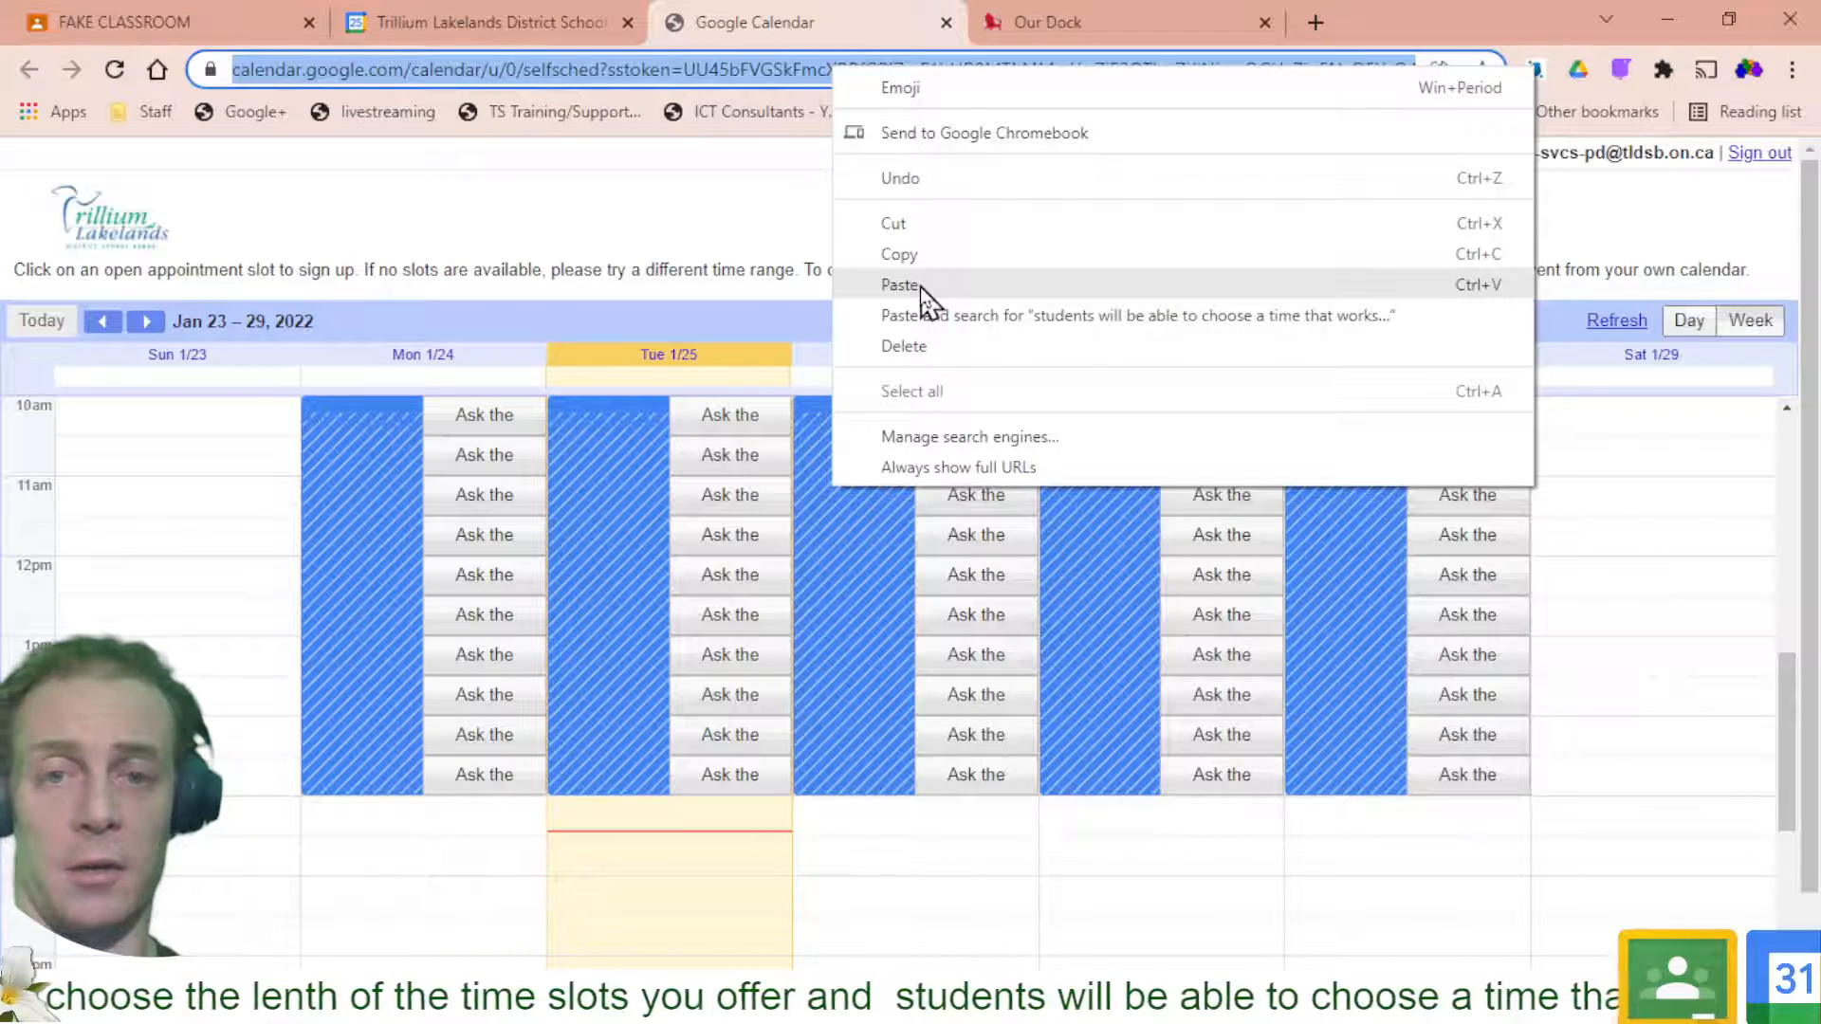
pyautogui.click(922, 256)
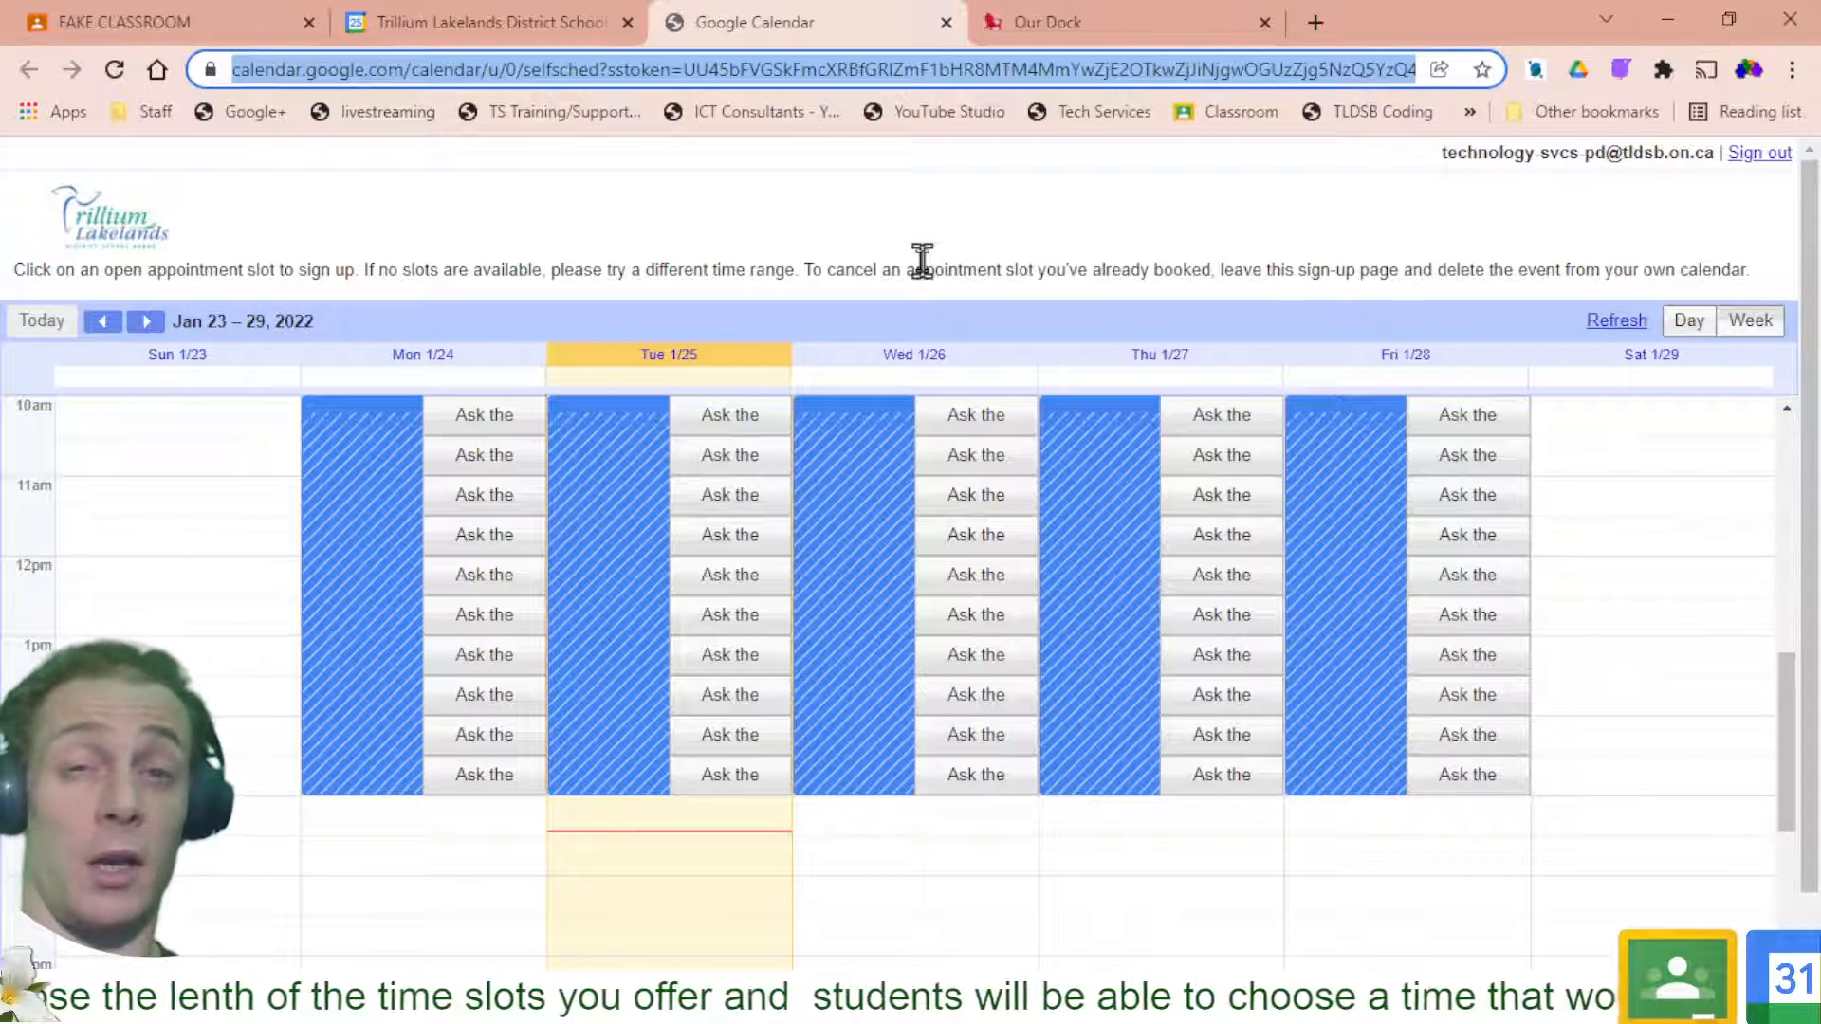
pyautogui.click(233, 29)
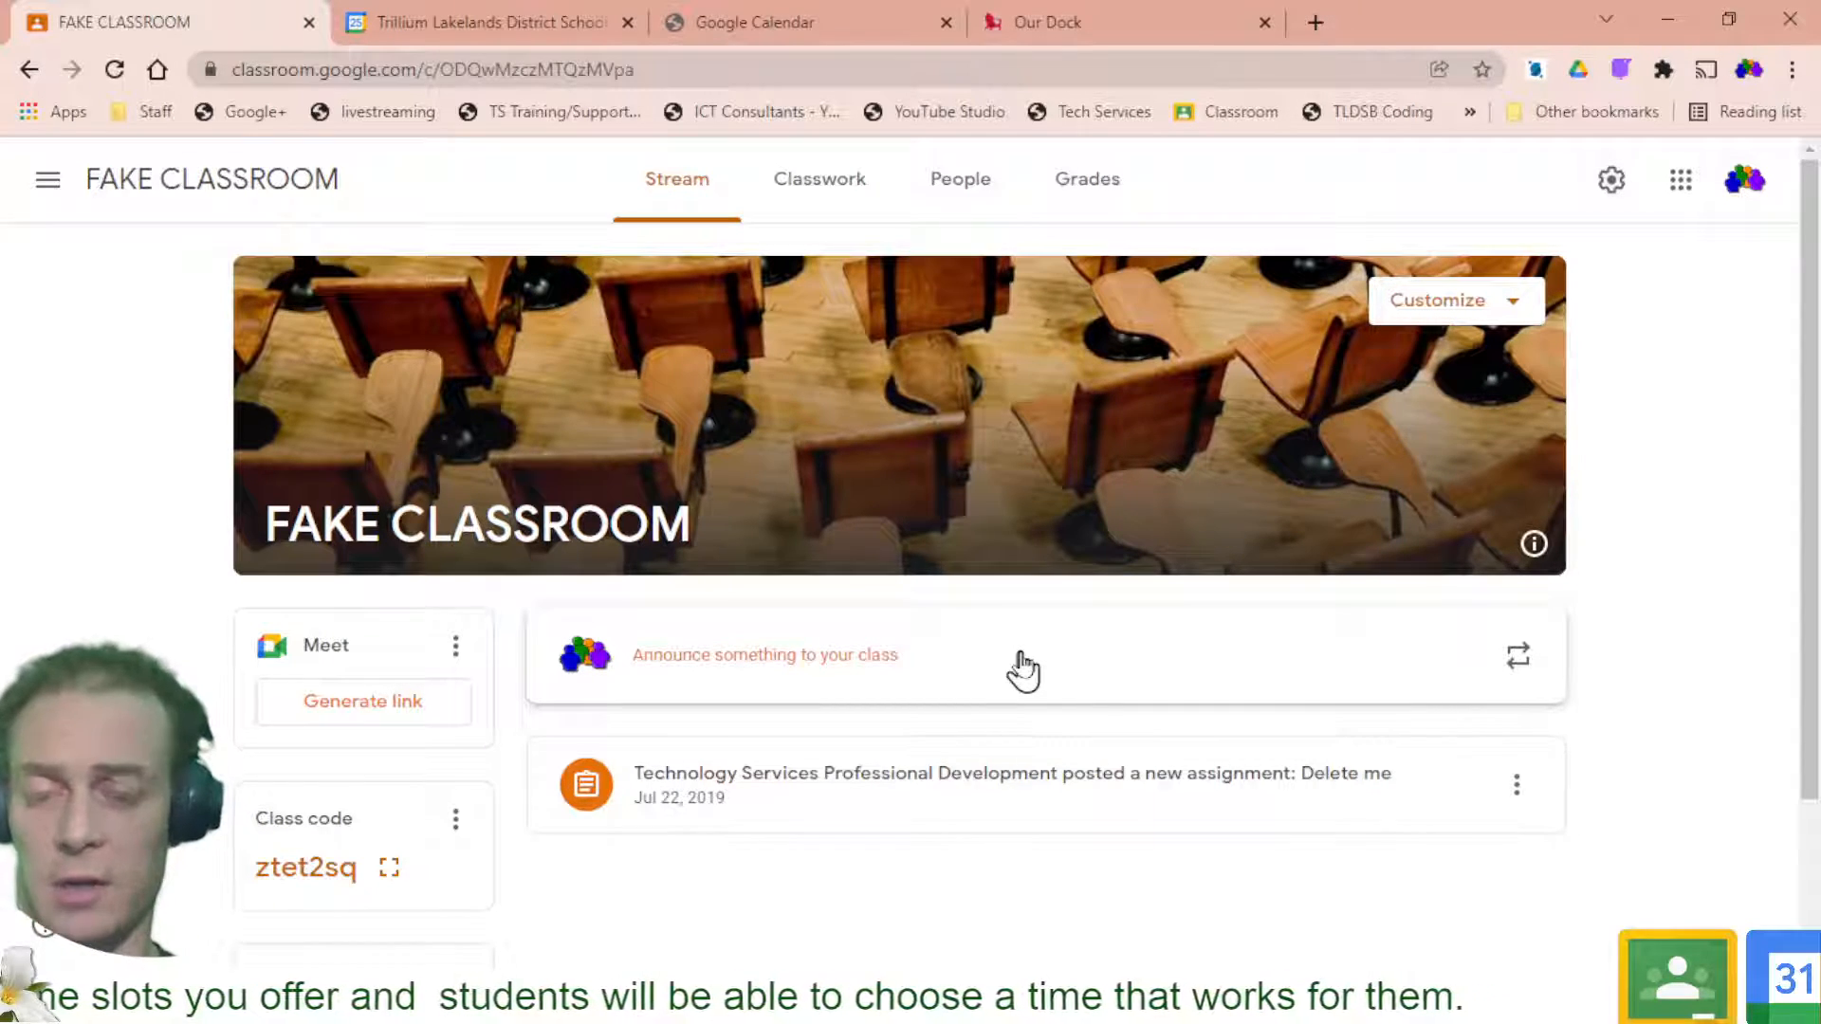
# Draft an announcement 'To meet with me 1 on 1 to ask questions and get answer' with the pasted sign-up link
pyautogui.click(1022, 670)
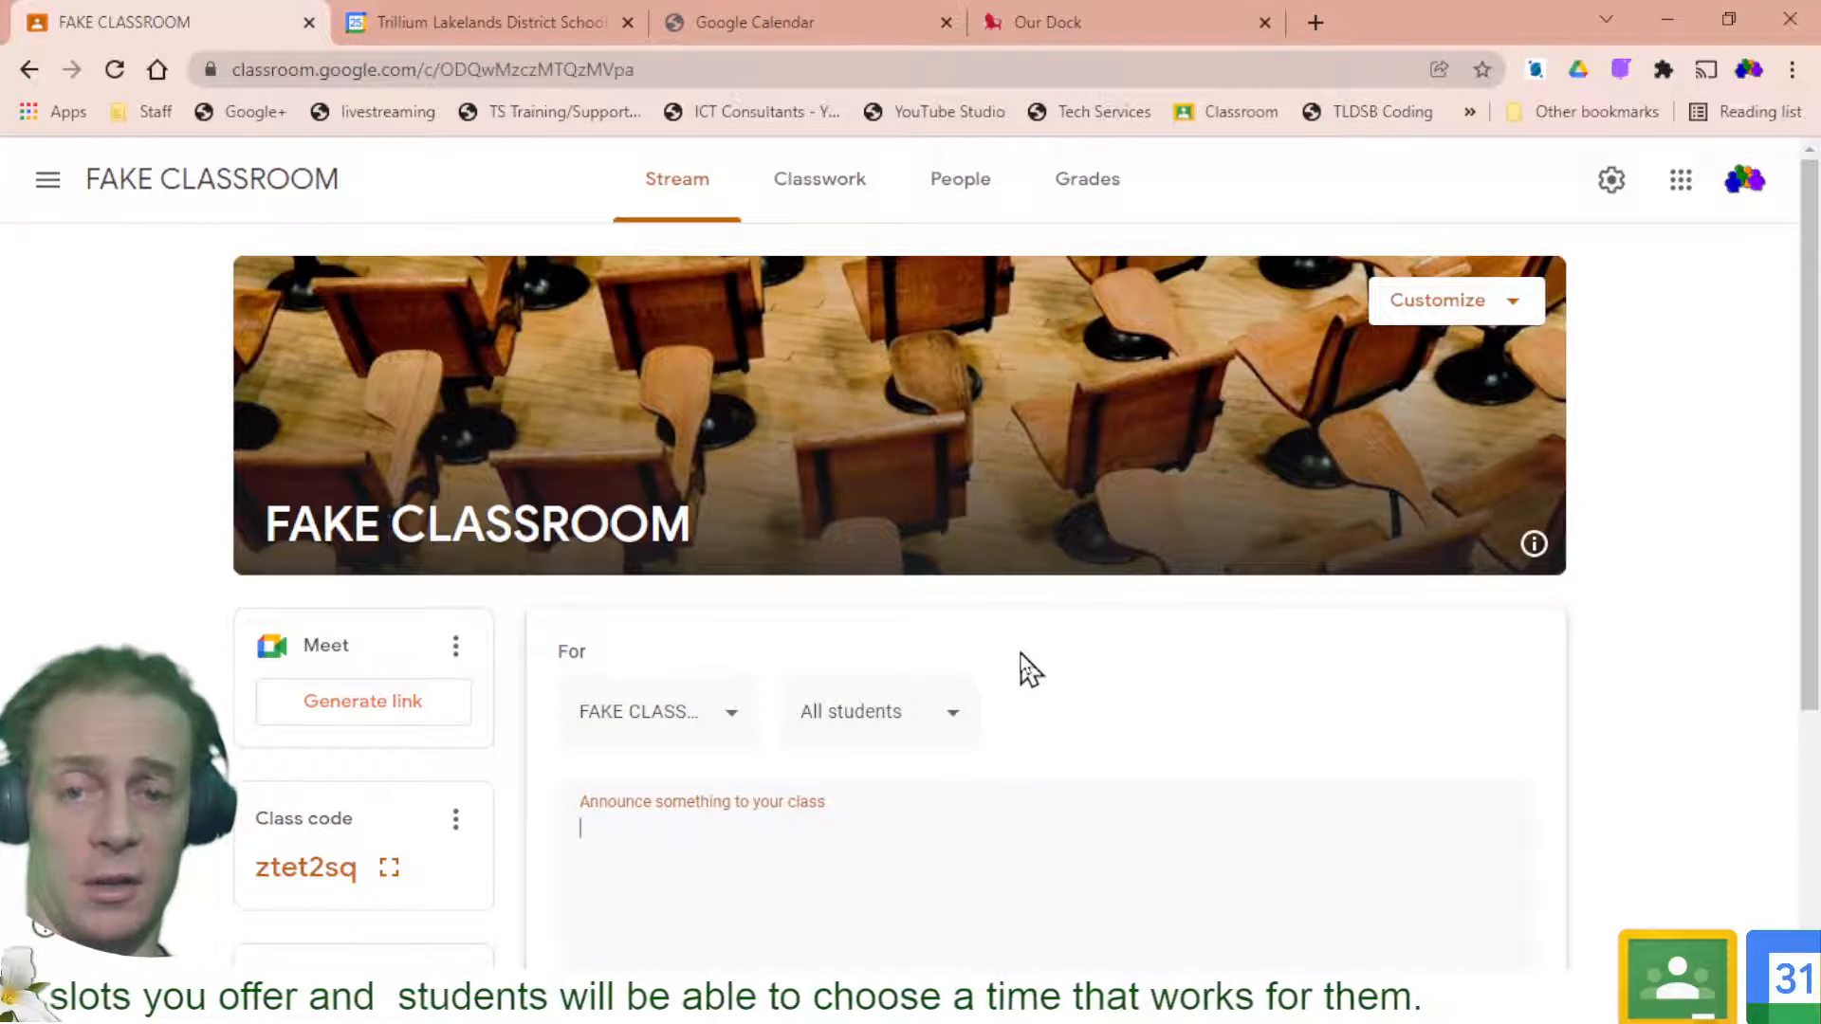
pyautogui.scroll(-2, 1029, 670)
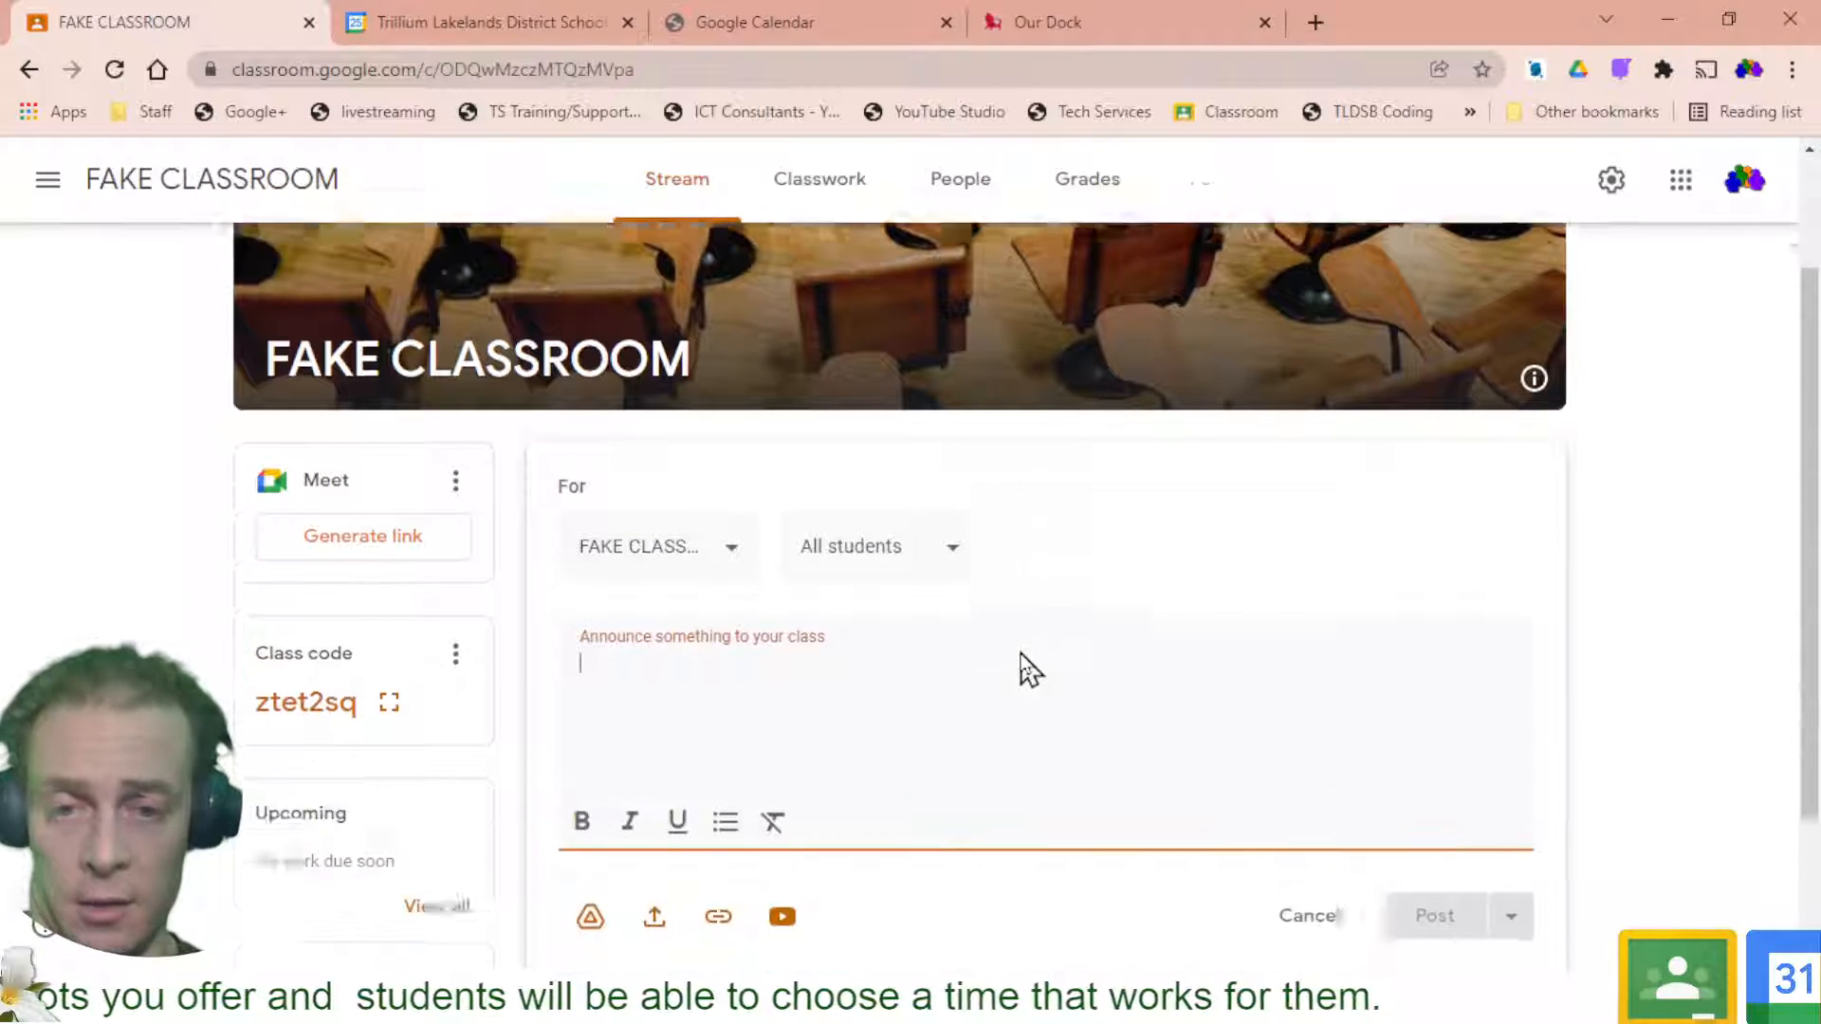
pyautogui.scroll(-1, 1029, 669)
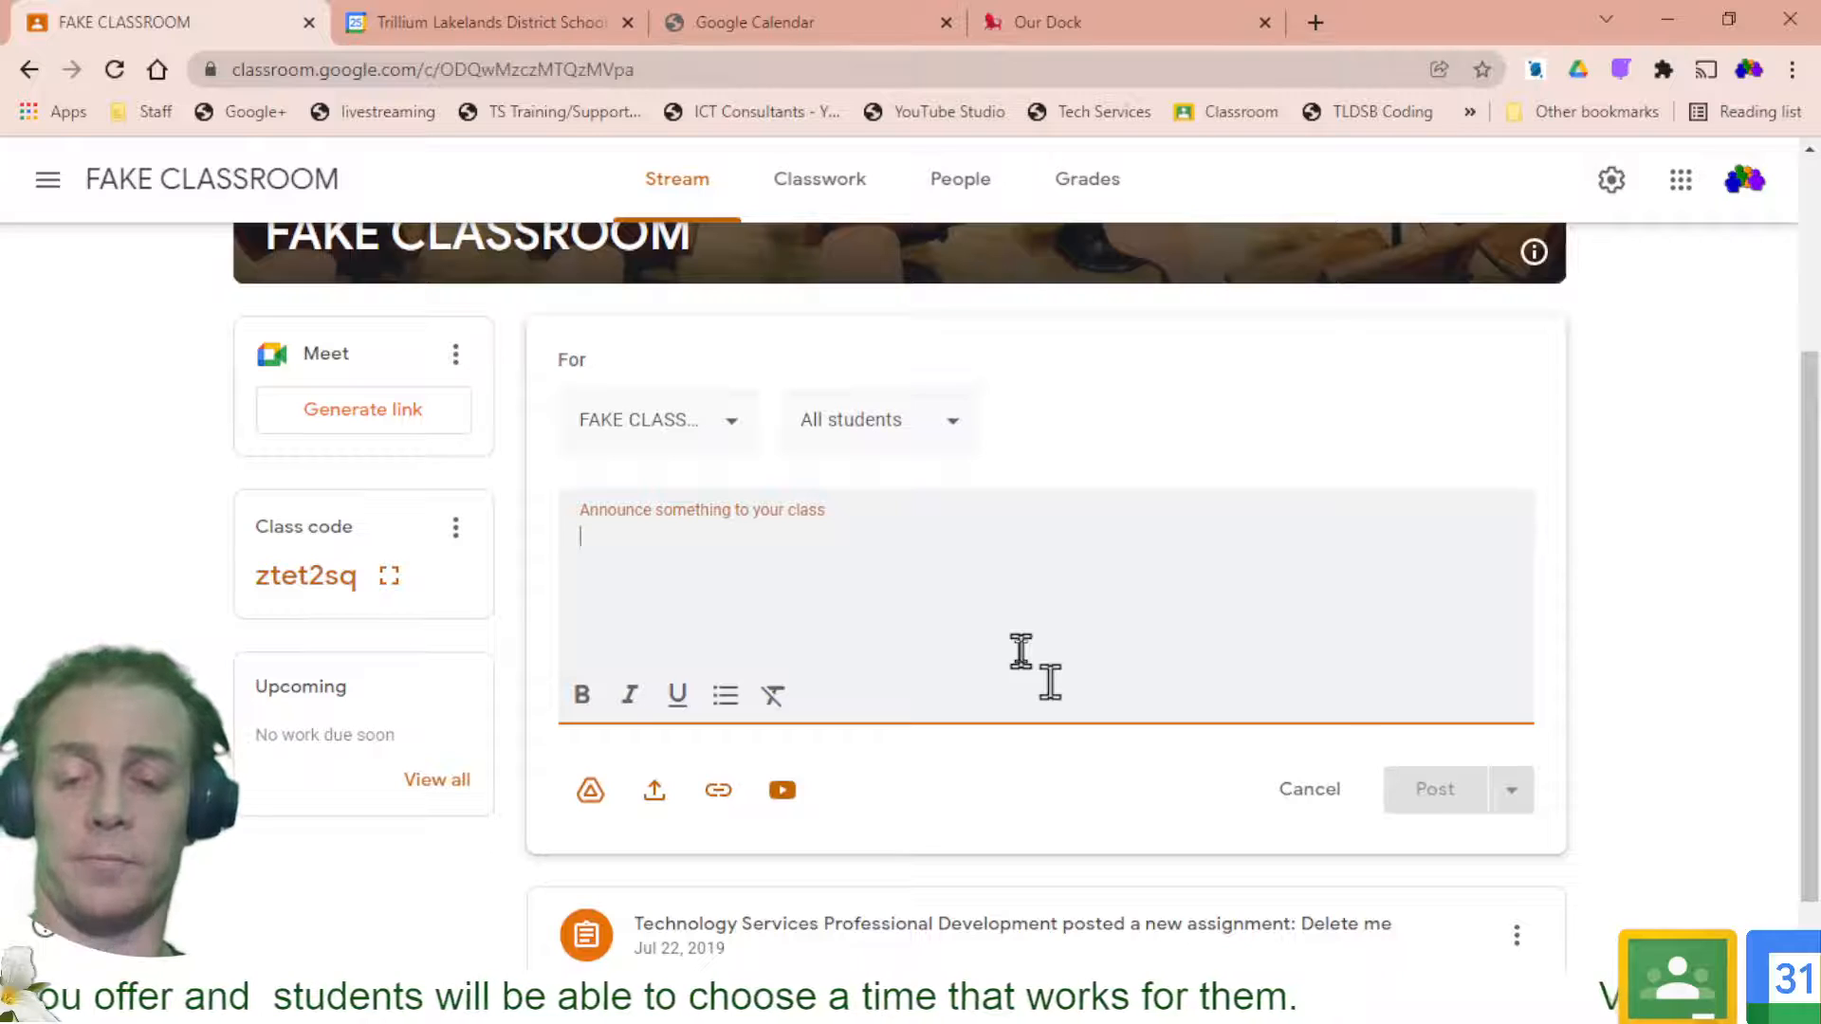
pyautogui.write('To meet ')
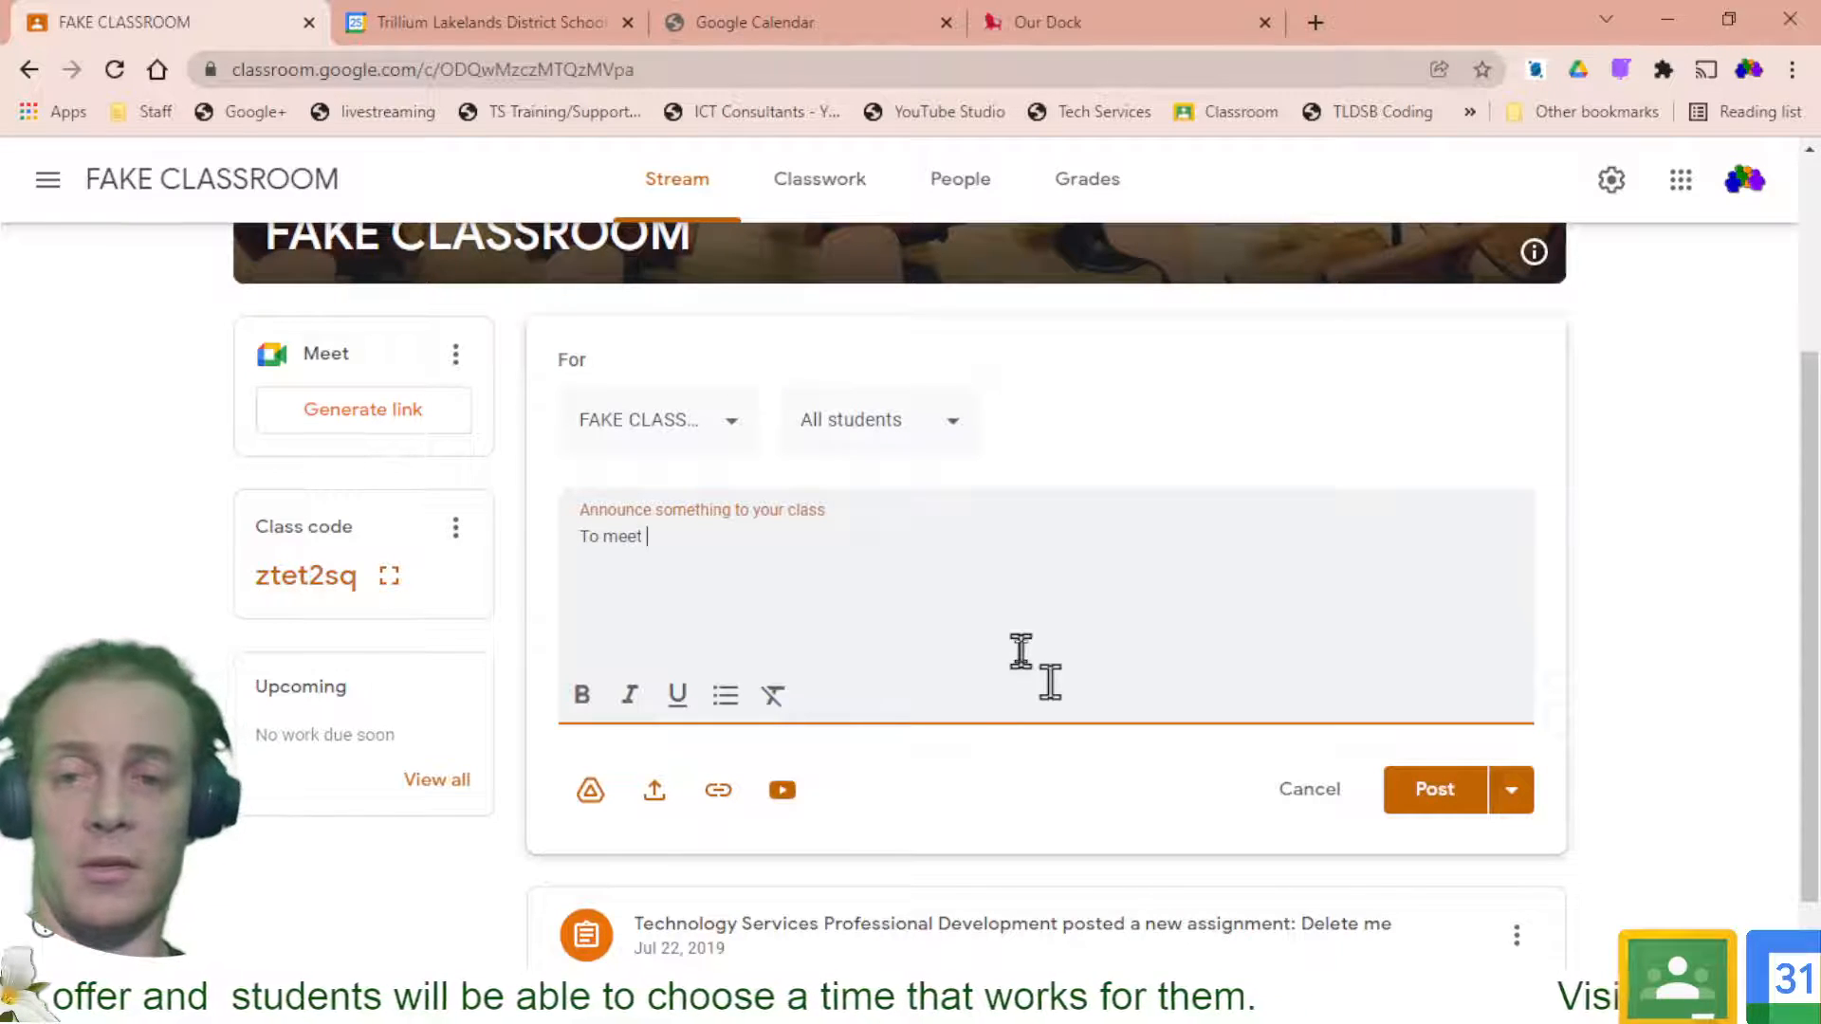
pyautogui.write('with me')
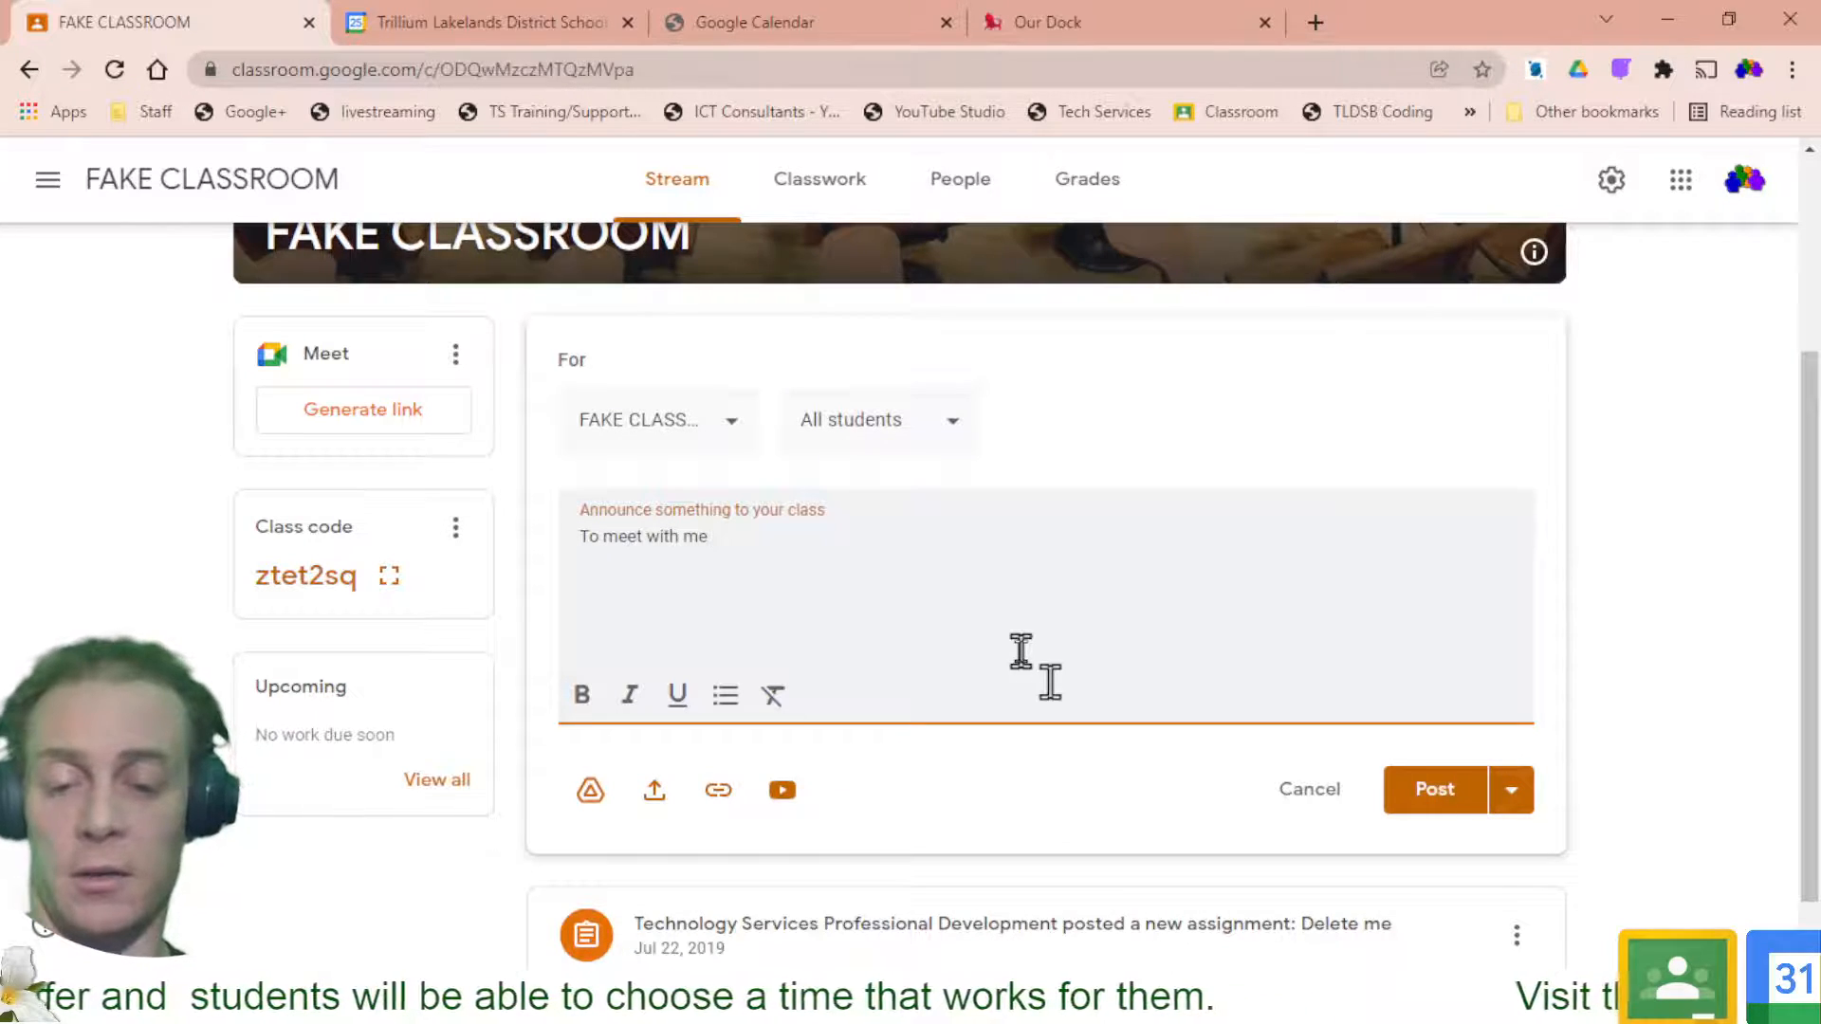
pyautogui.write(' 1 on 1')
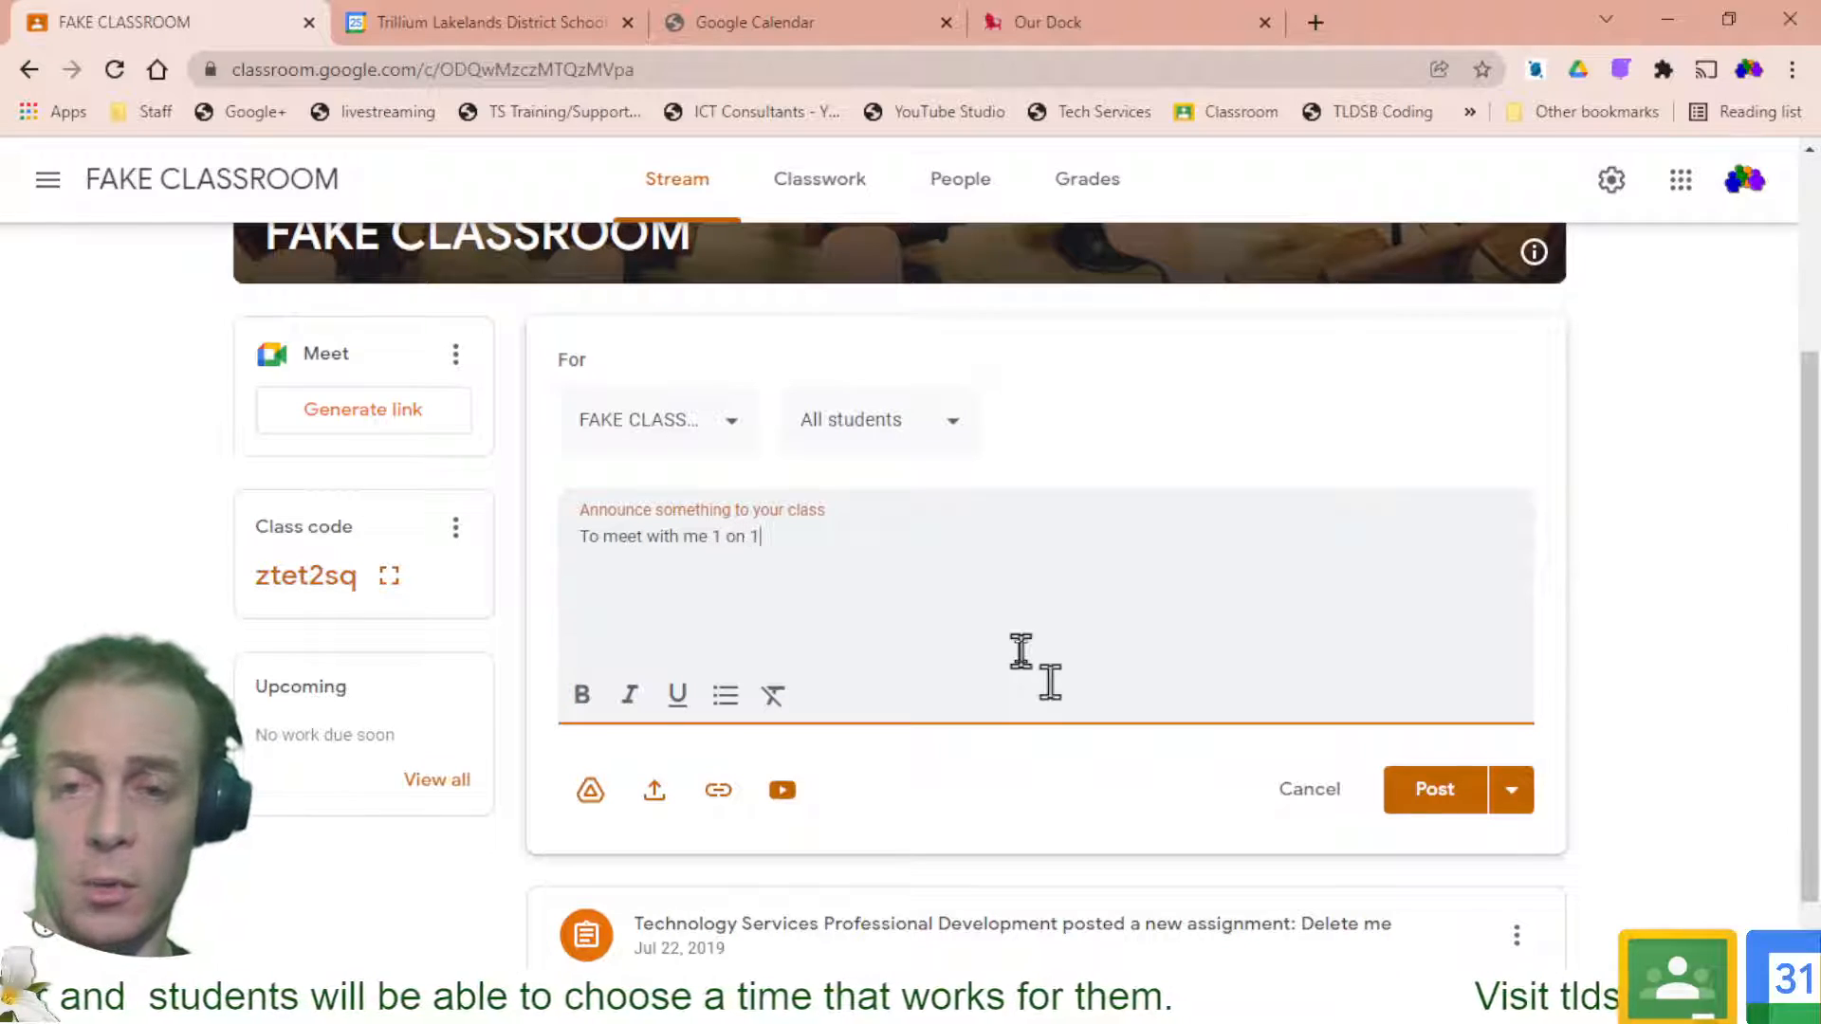
pyautogui.write(' to as')
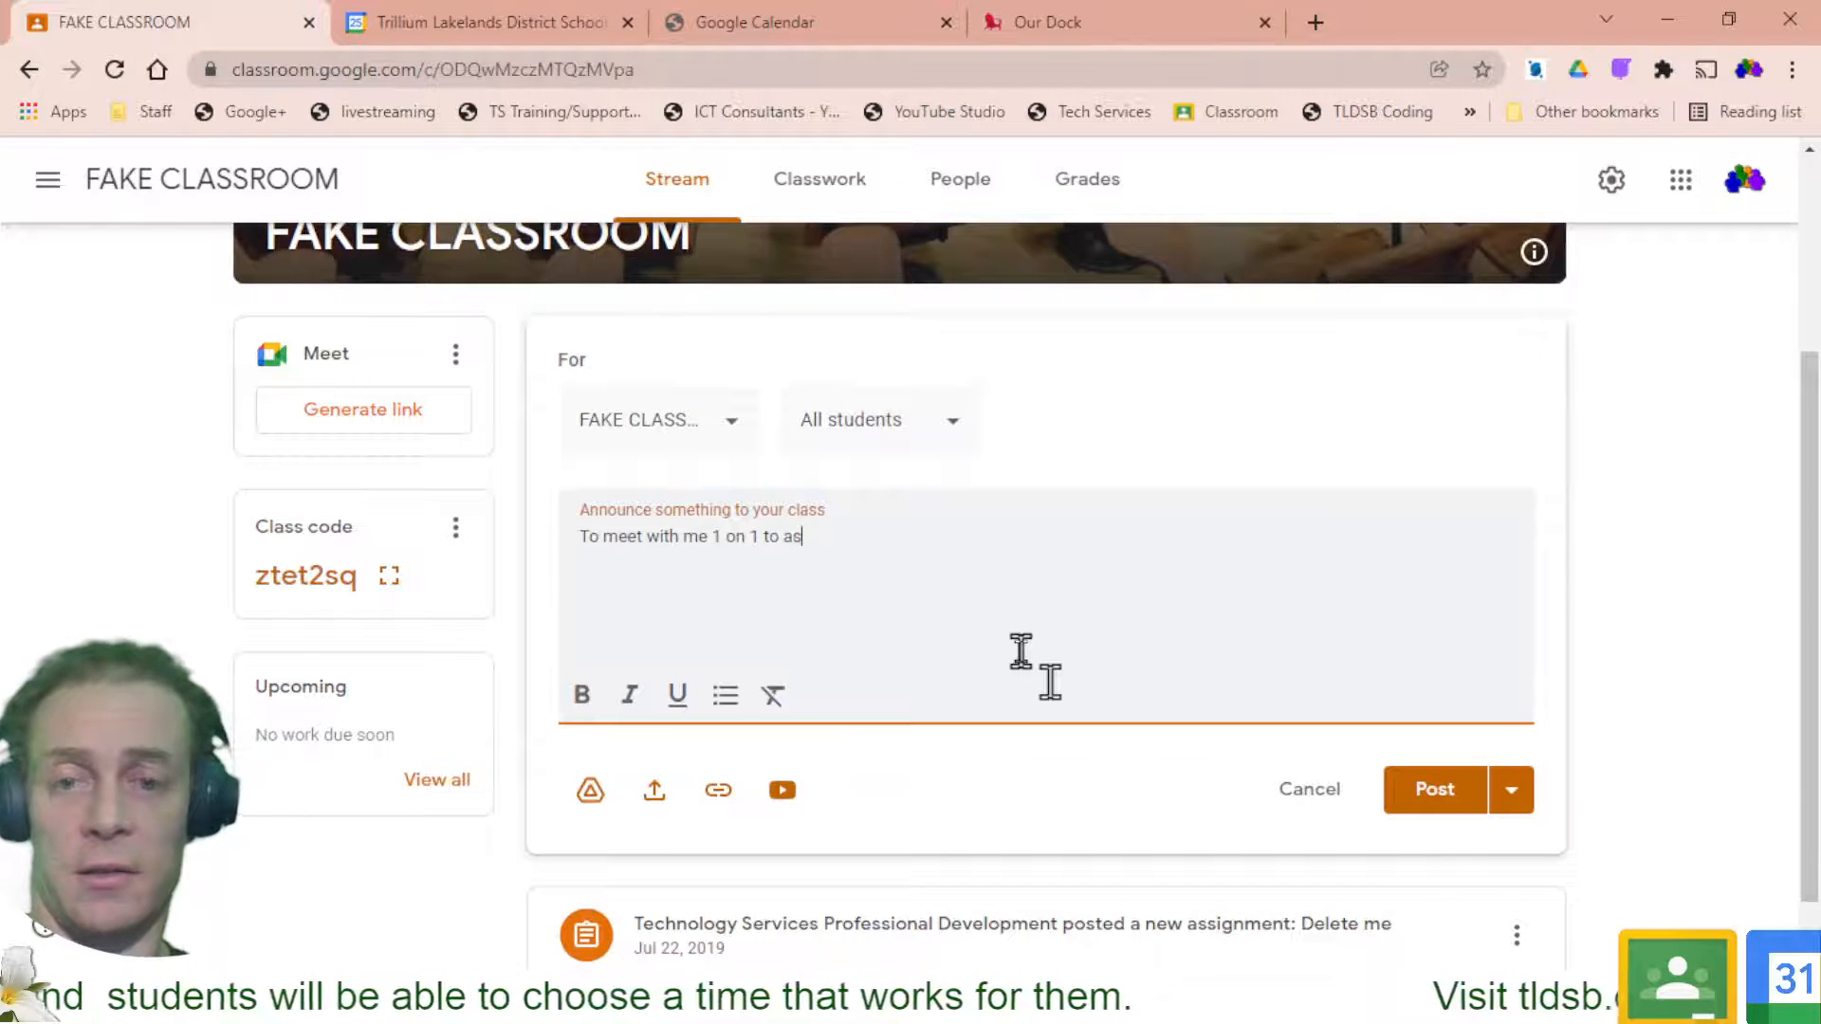
pyautogui.write('k questions ')
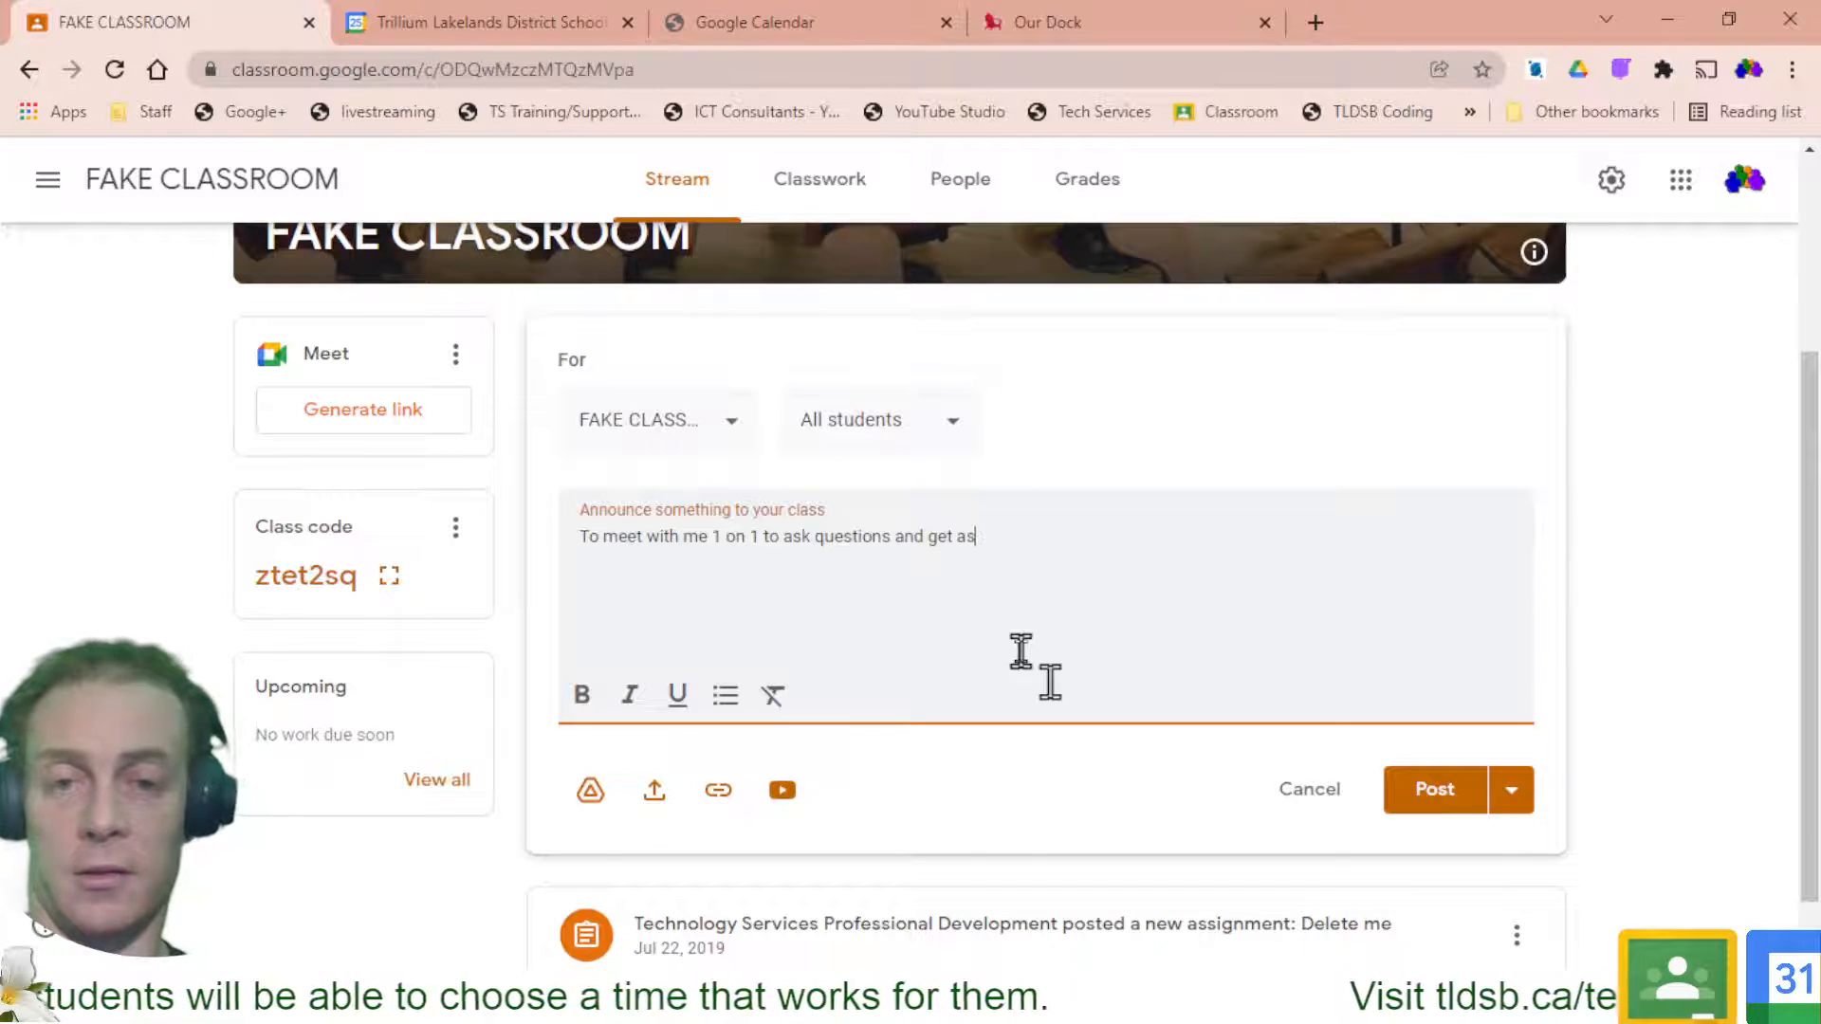
pyautogui.write('and get answer')
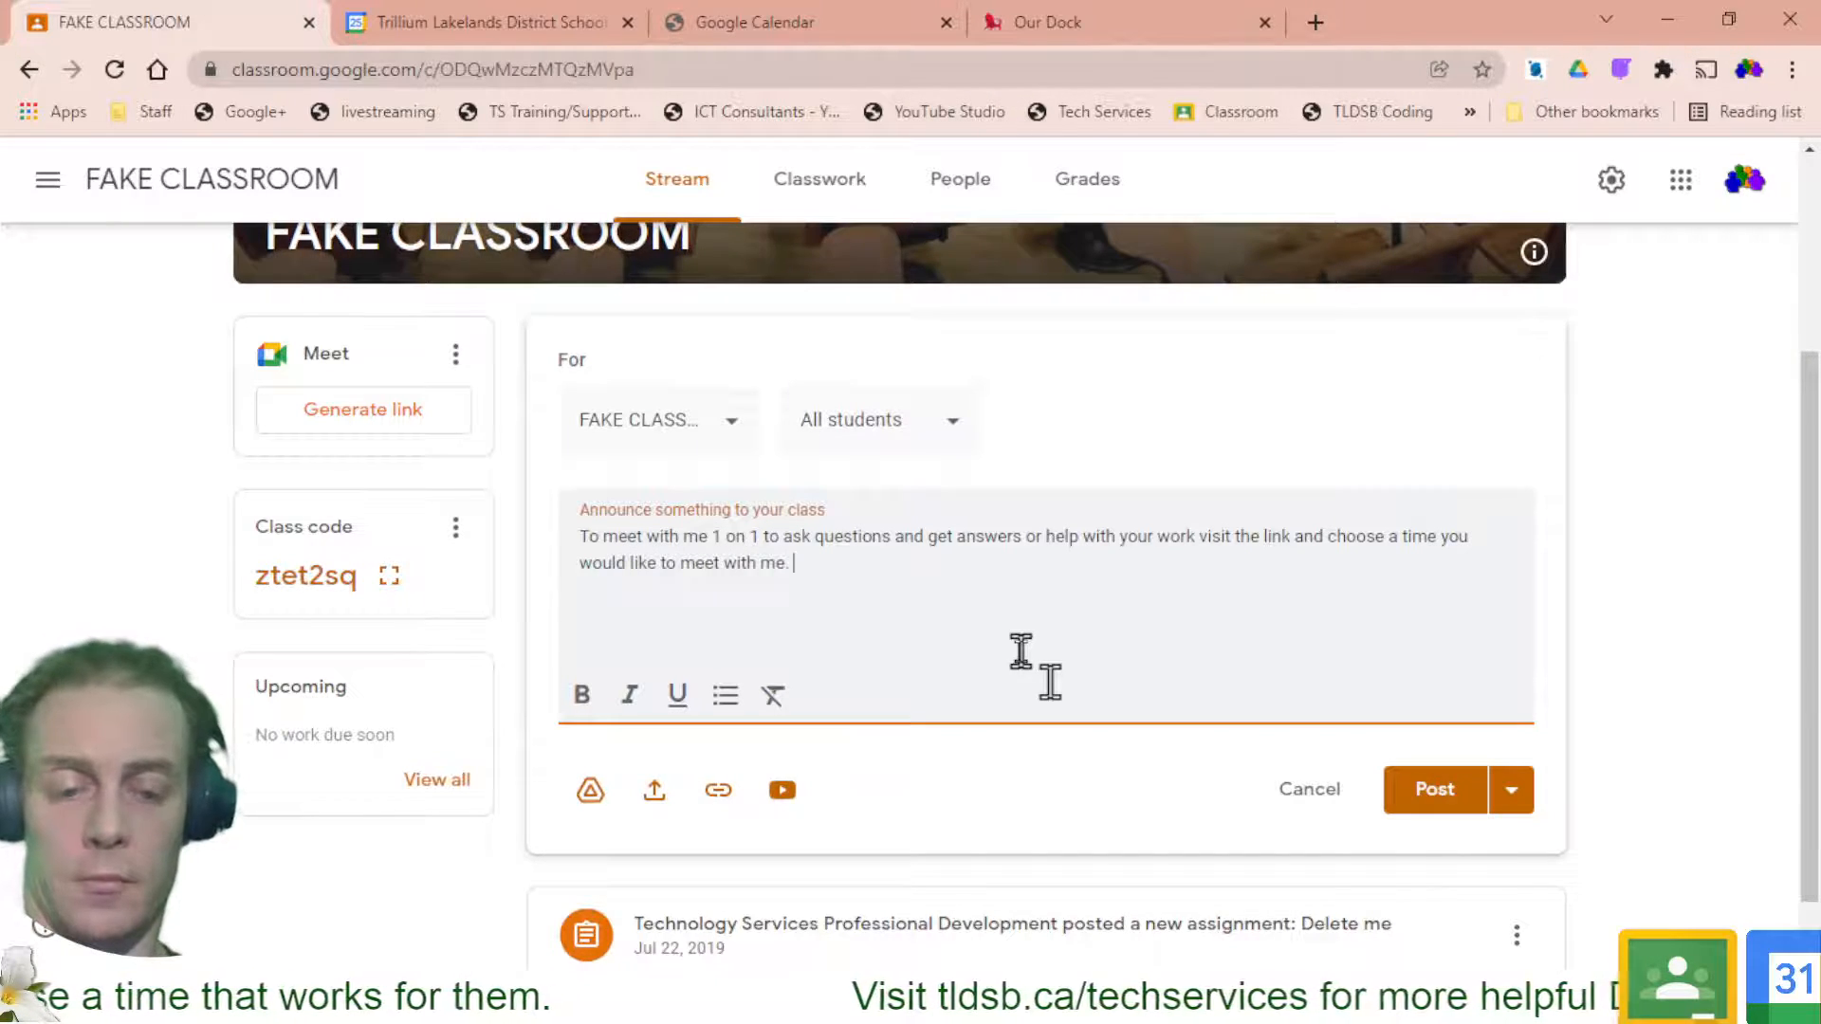
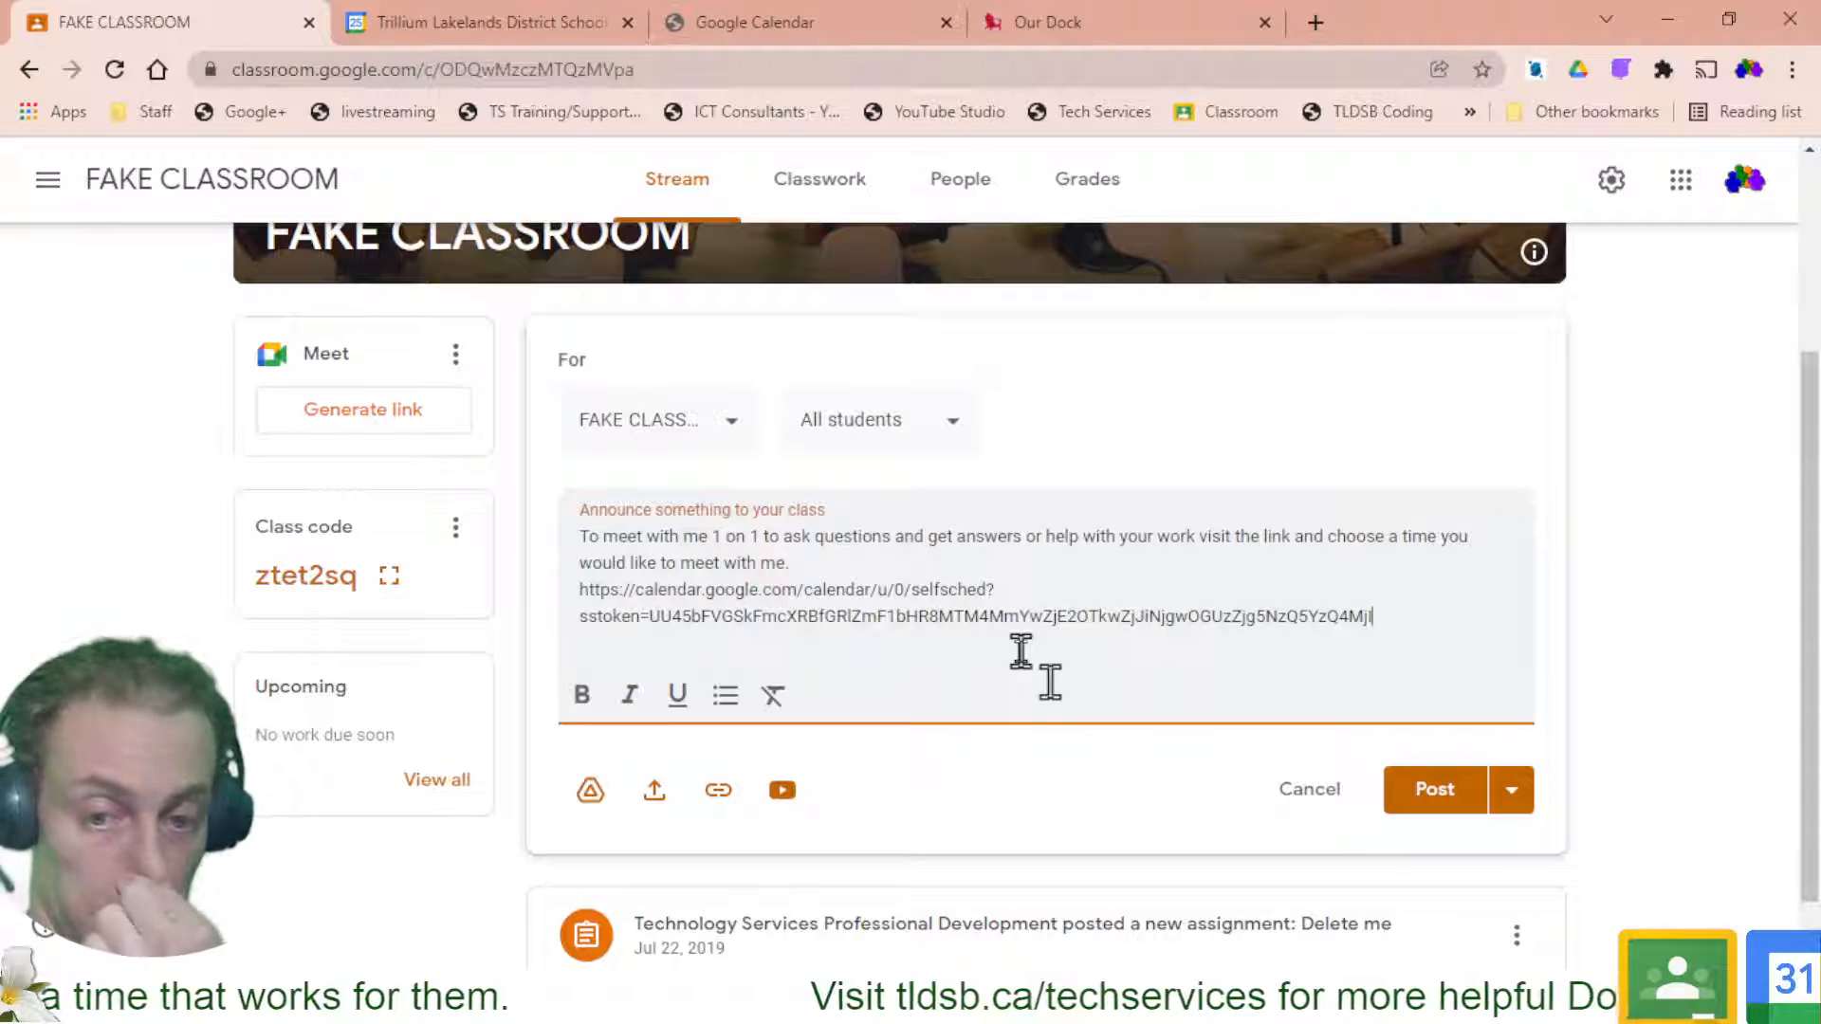
# Attach the copied appointment page address to the announcement as a link
pyautogui.click(721, 791)
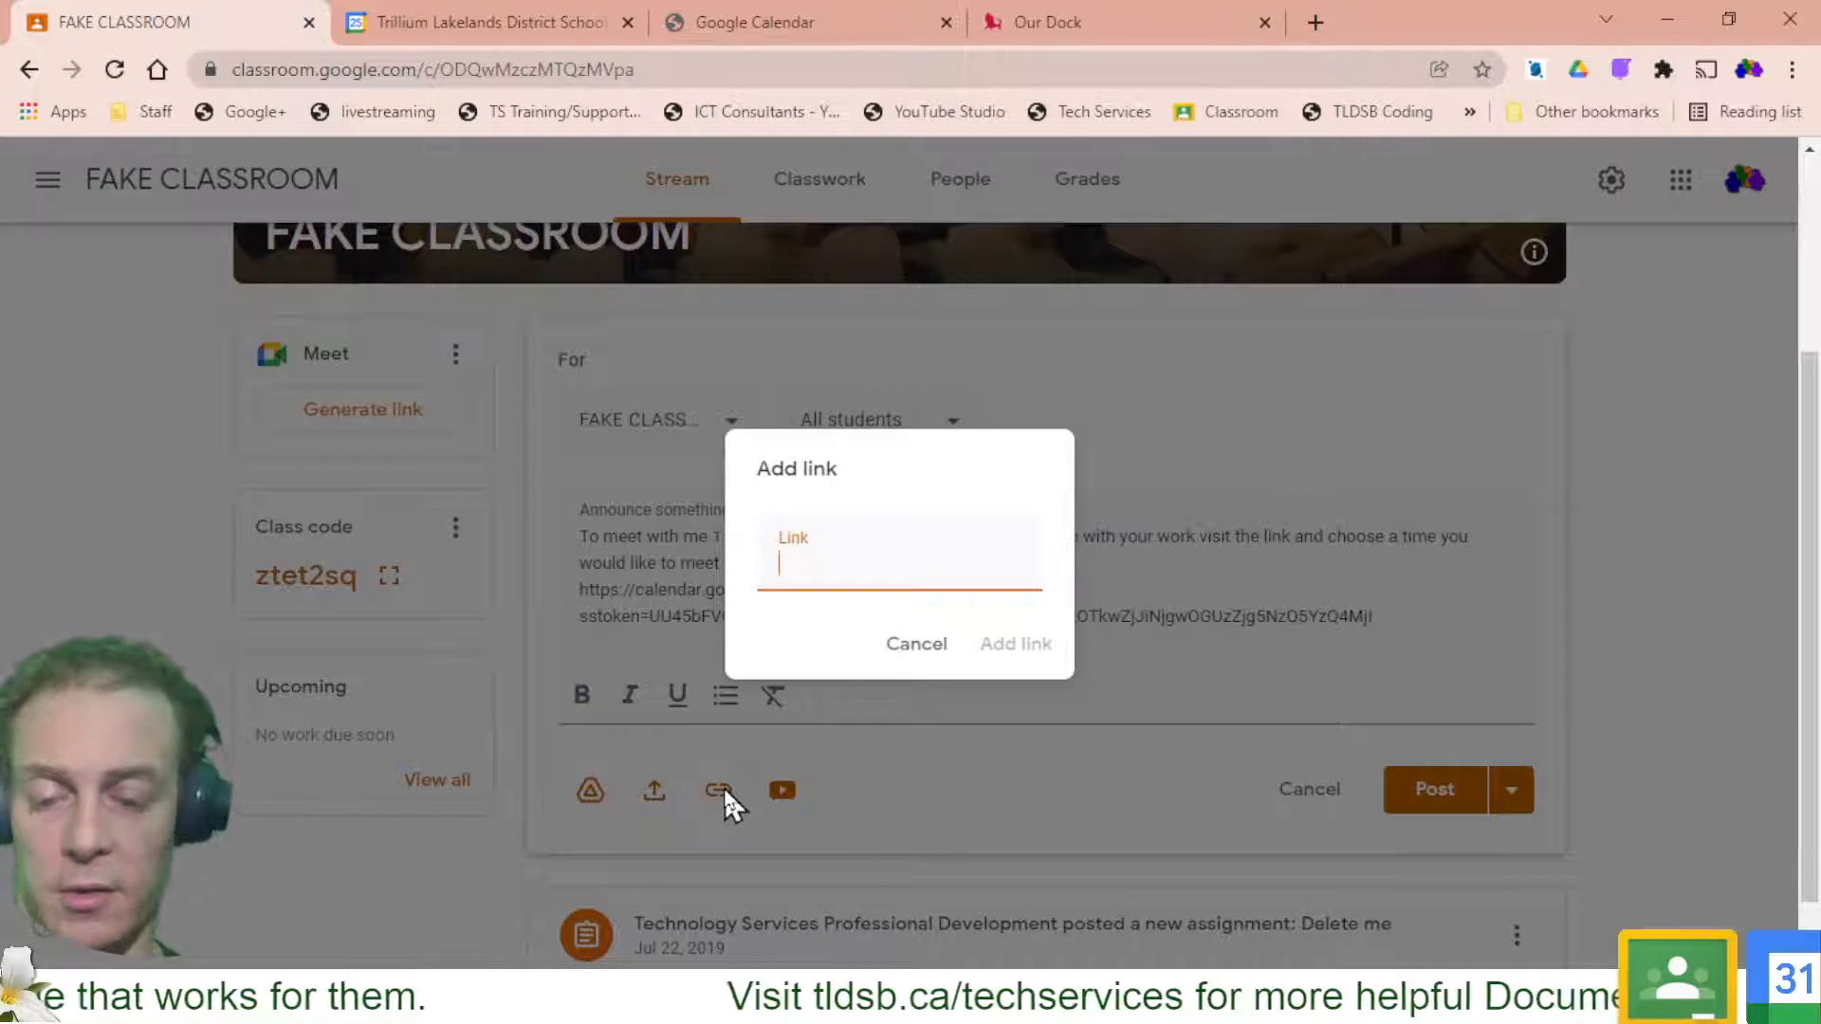
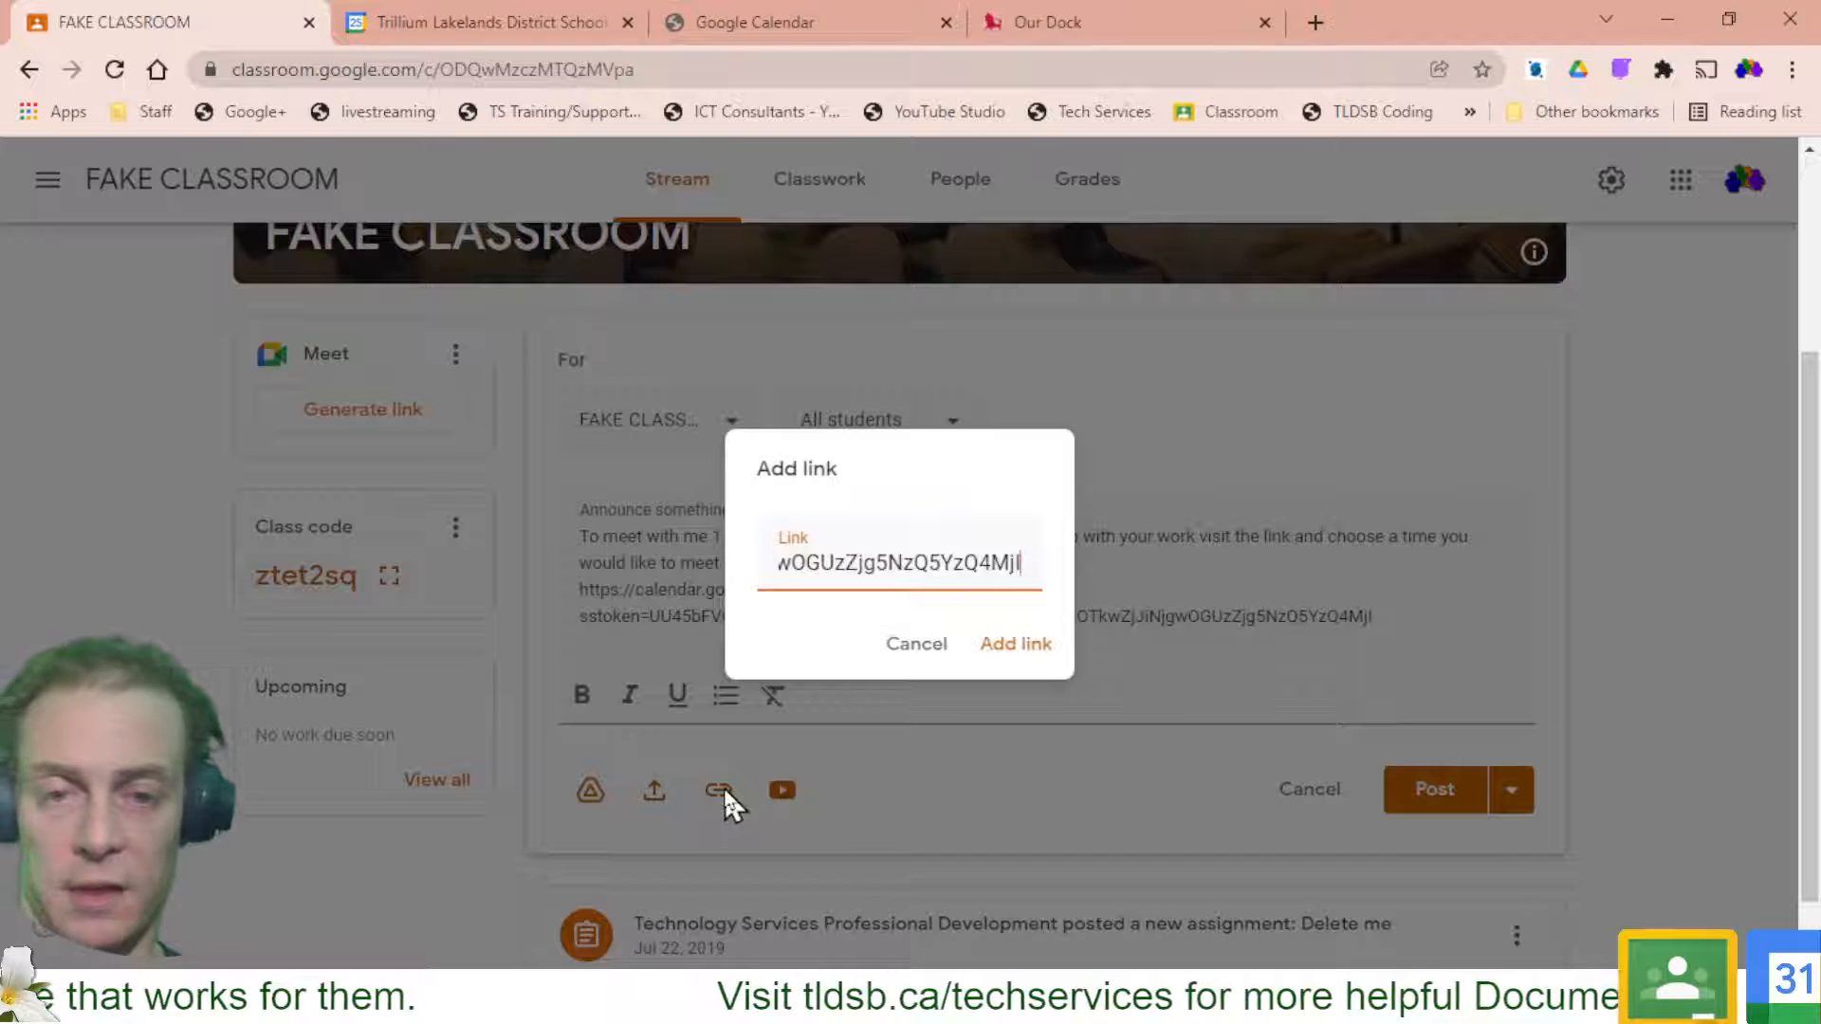
pyautogui.click(1011, 653)
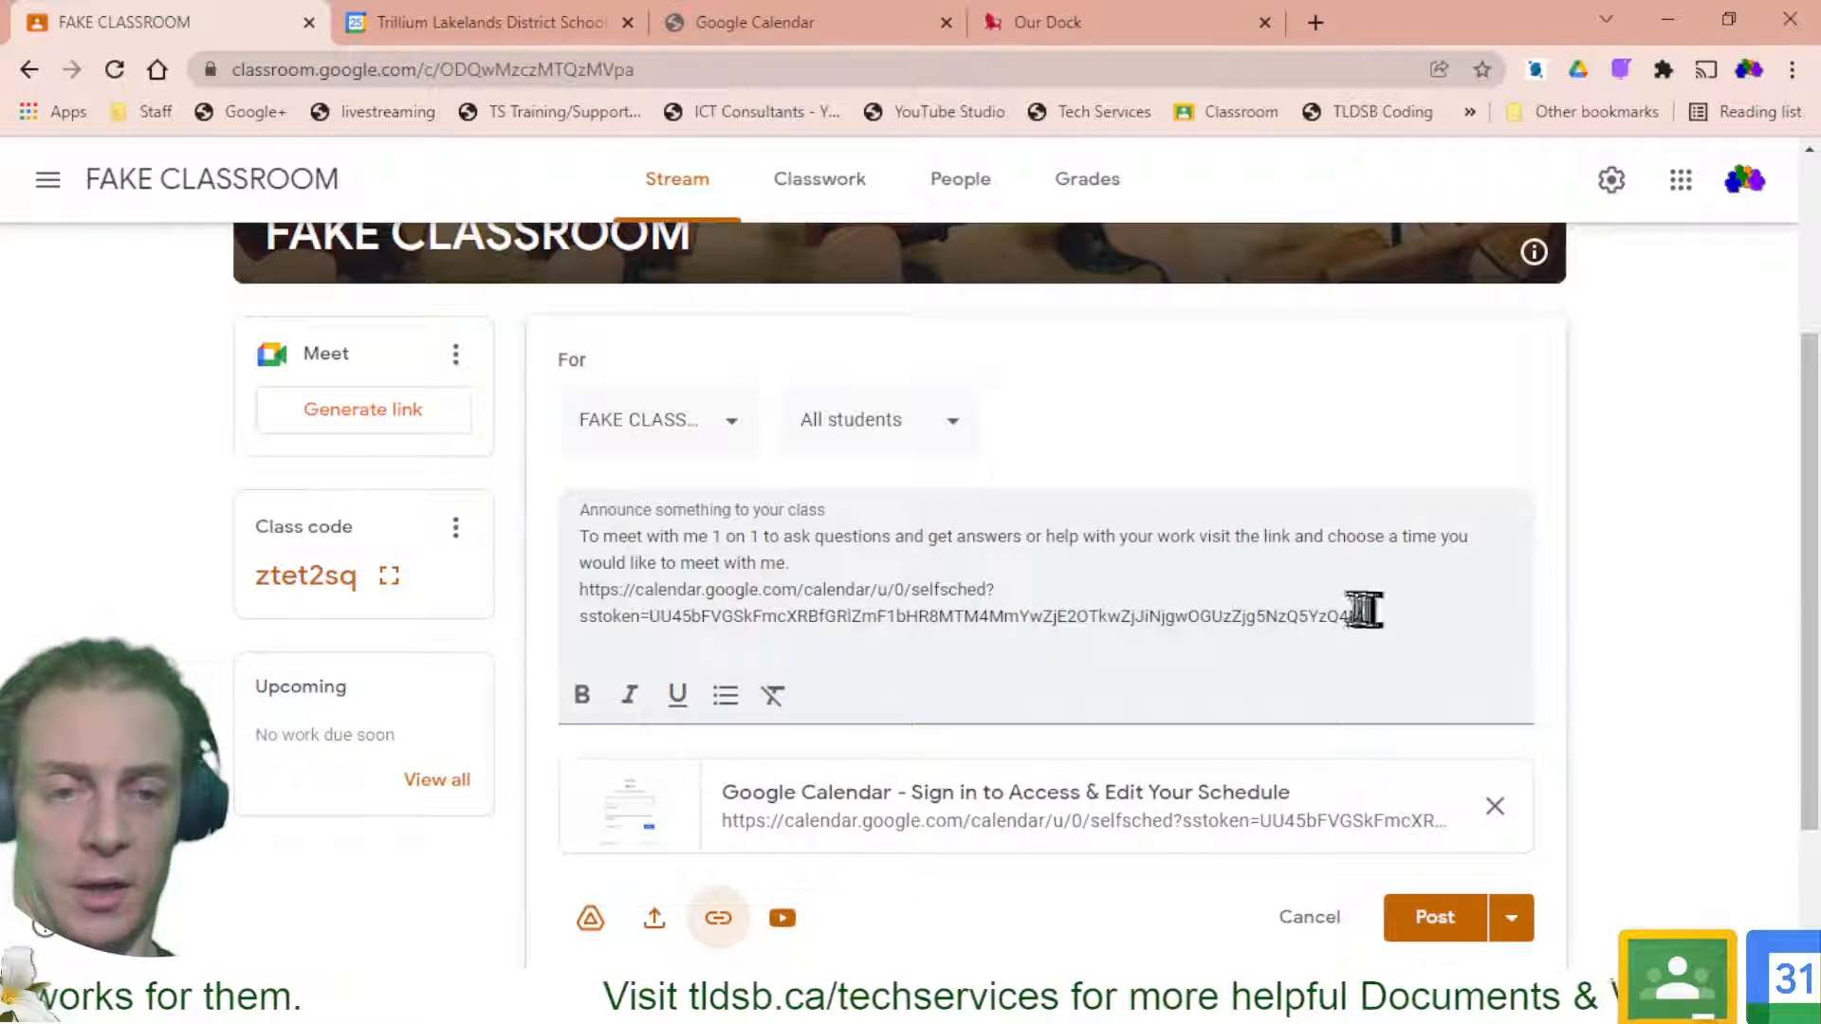
# Delete the raw address from the announcement text and post it to the class
pyautogui.moveTo(1394, 616); pyautogui.dragTo(811, 559)
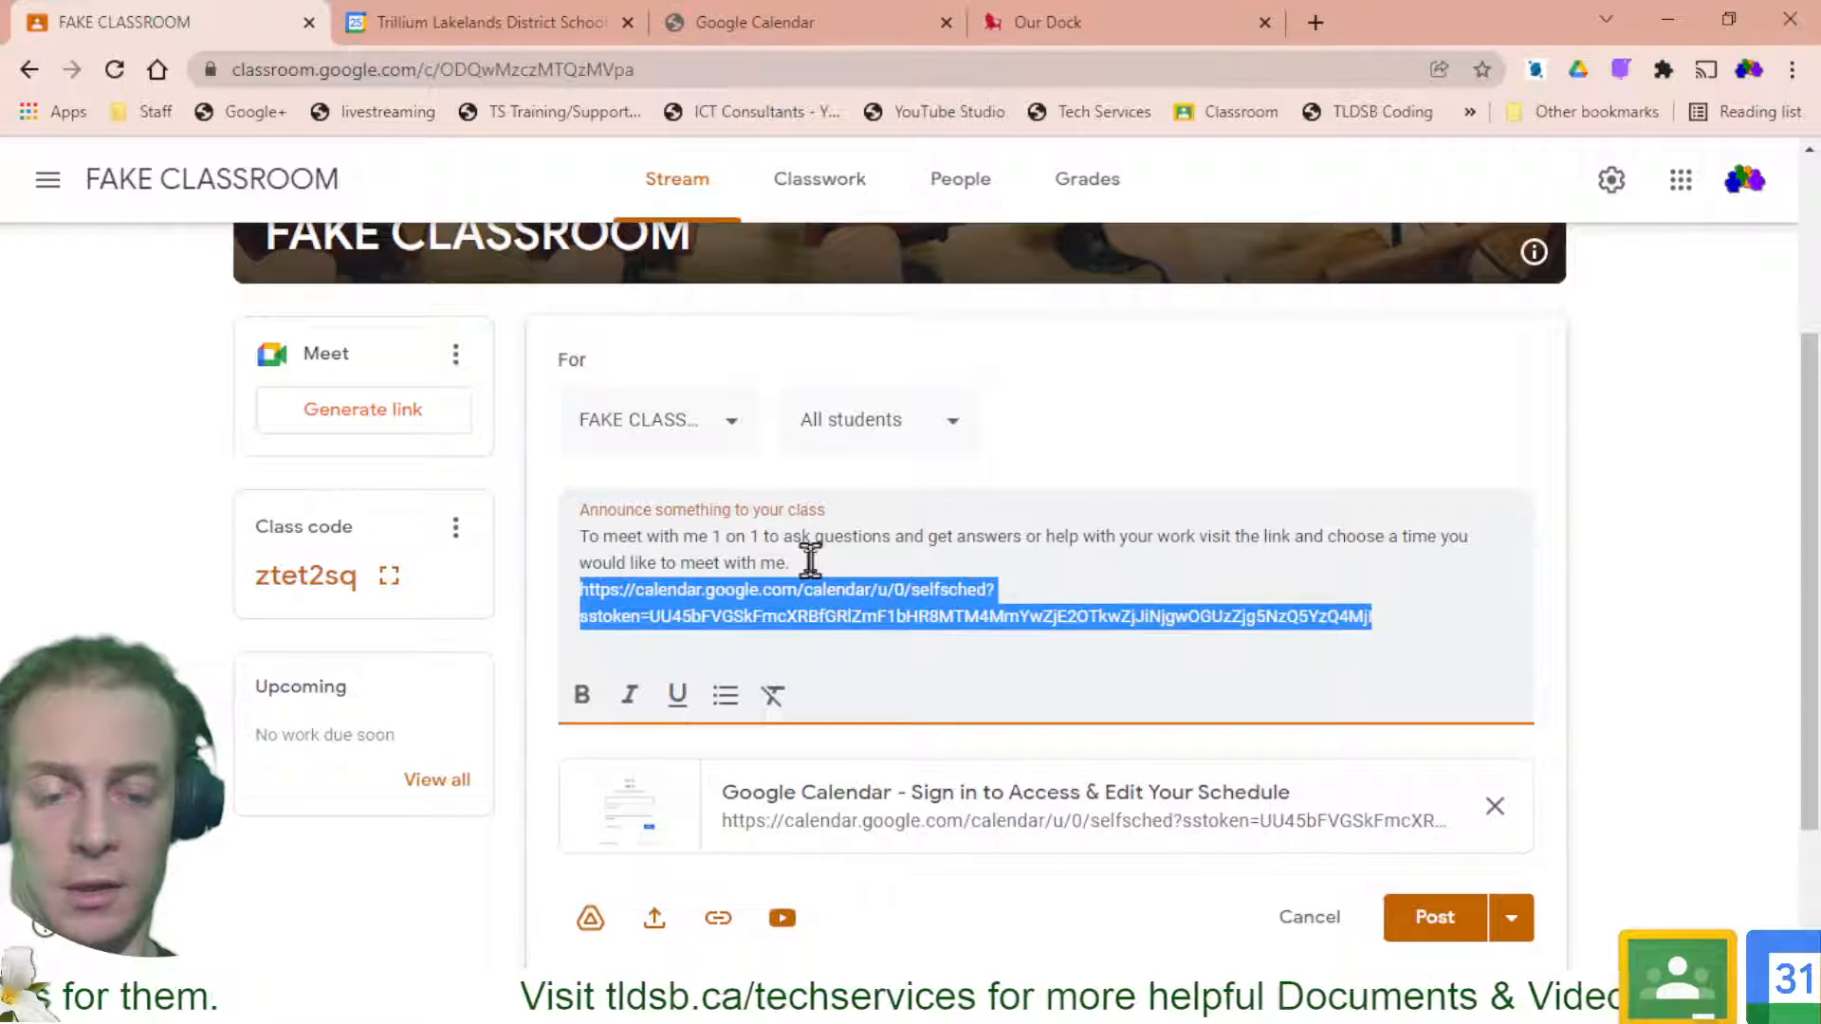
pyautogui.click(811, 560)
pyautogui.press('Delete')
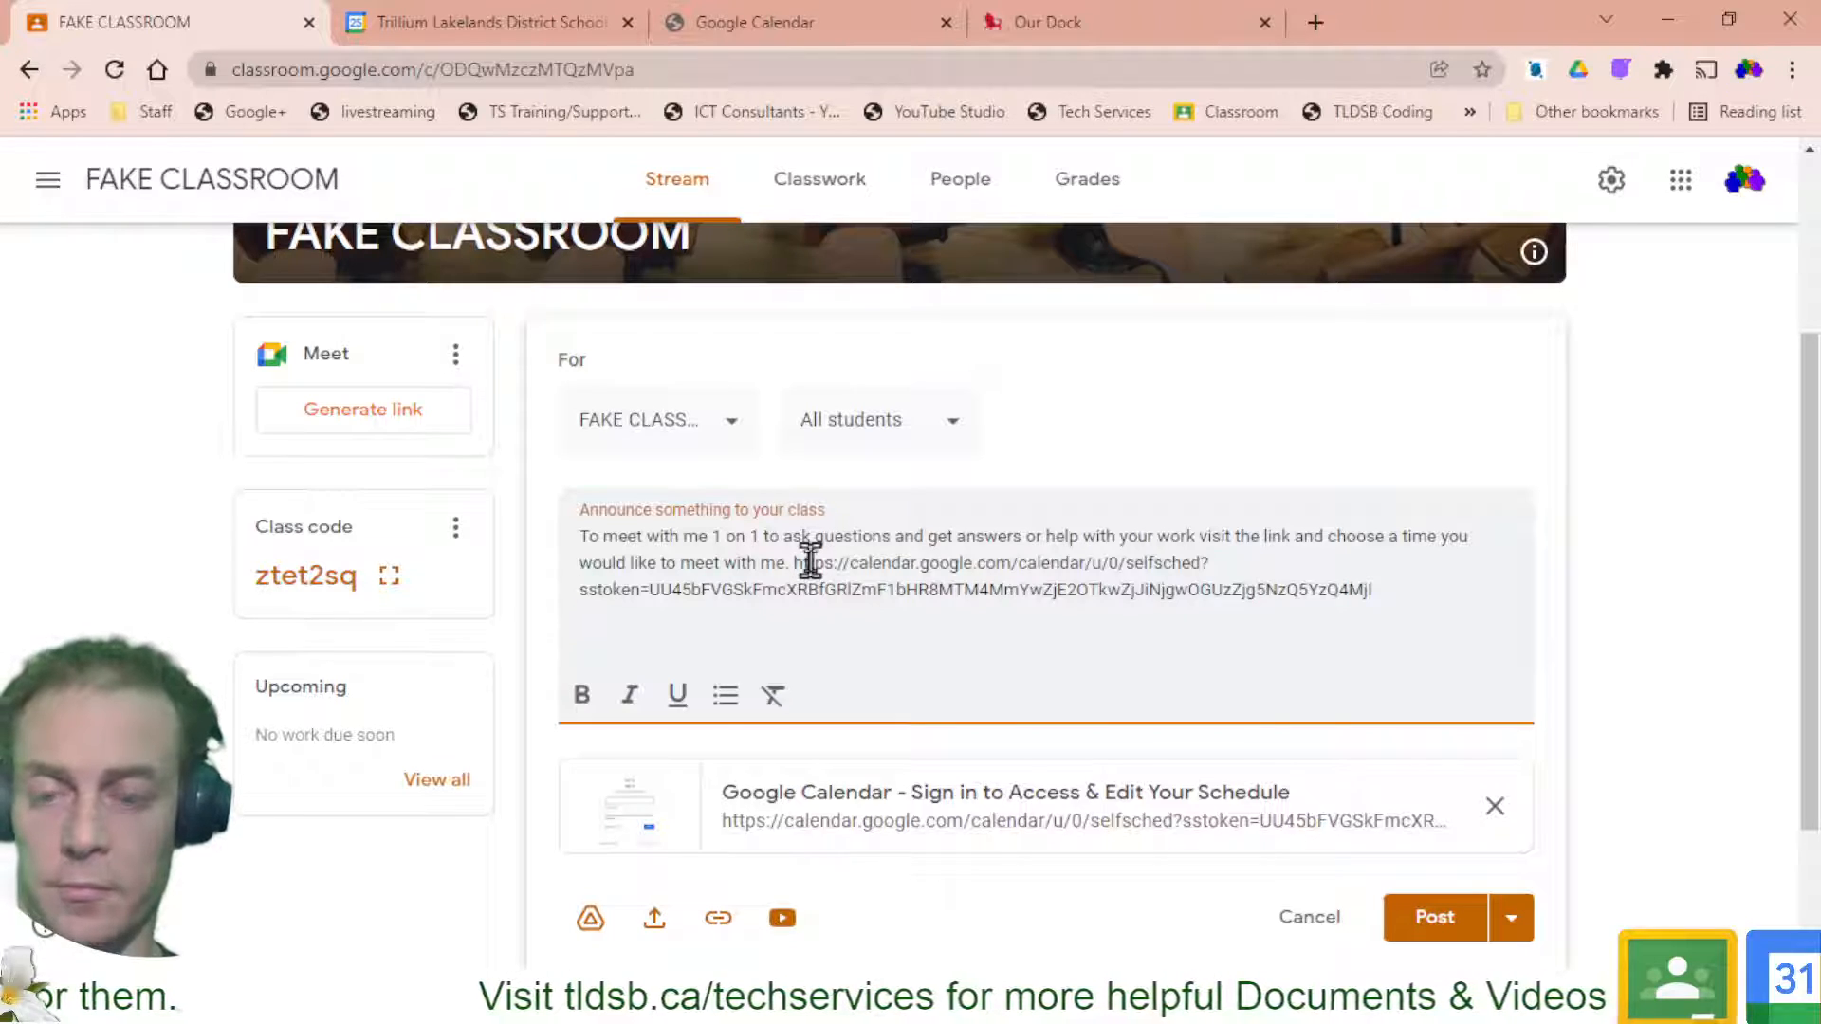
pyautogui.hotkey('ctrl', 'shift', 'End')
pyautogui.press('Delete')
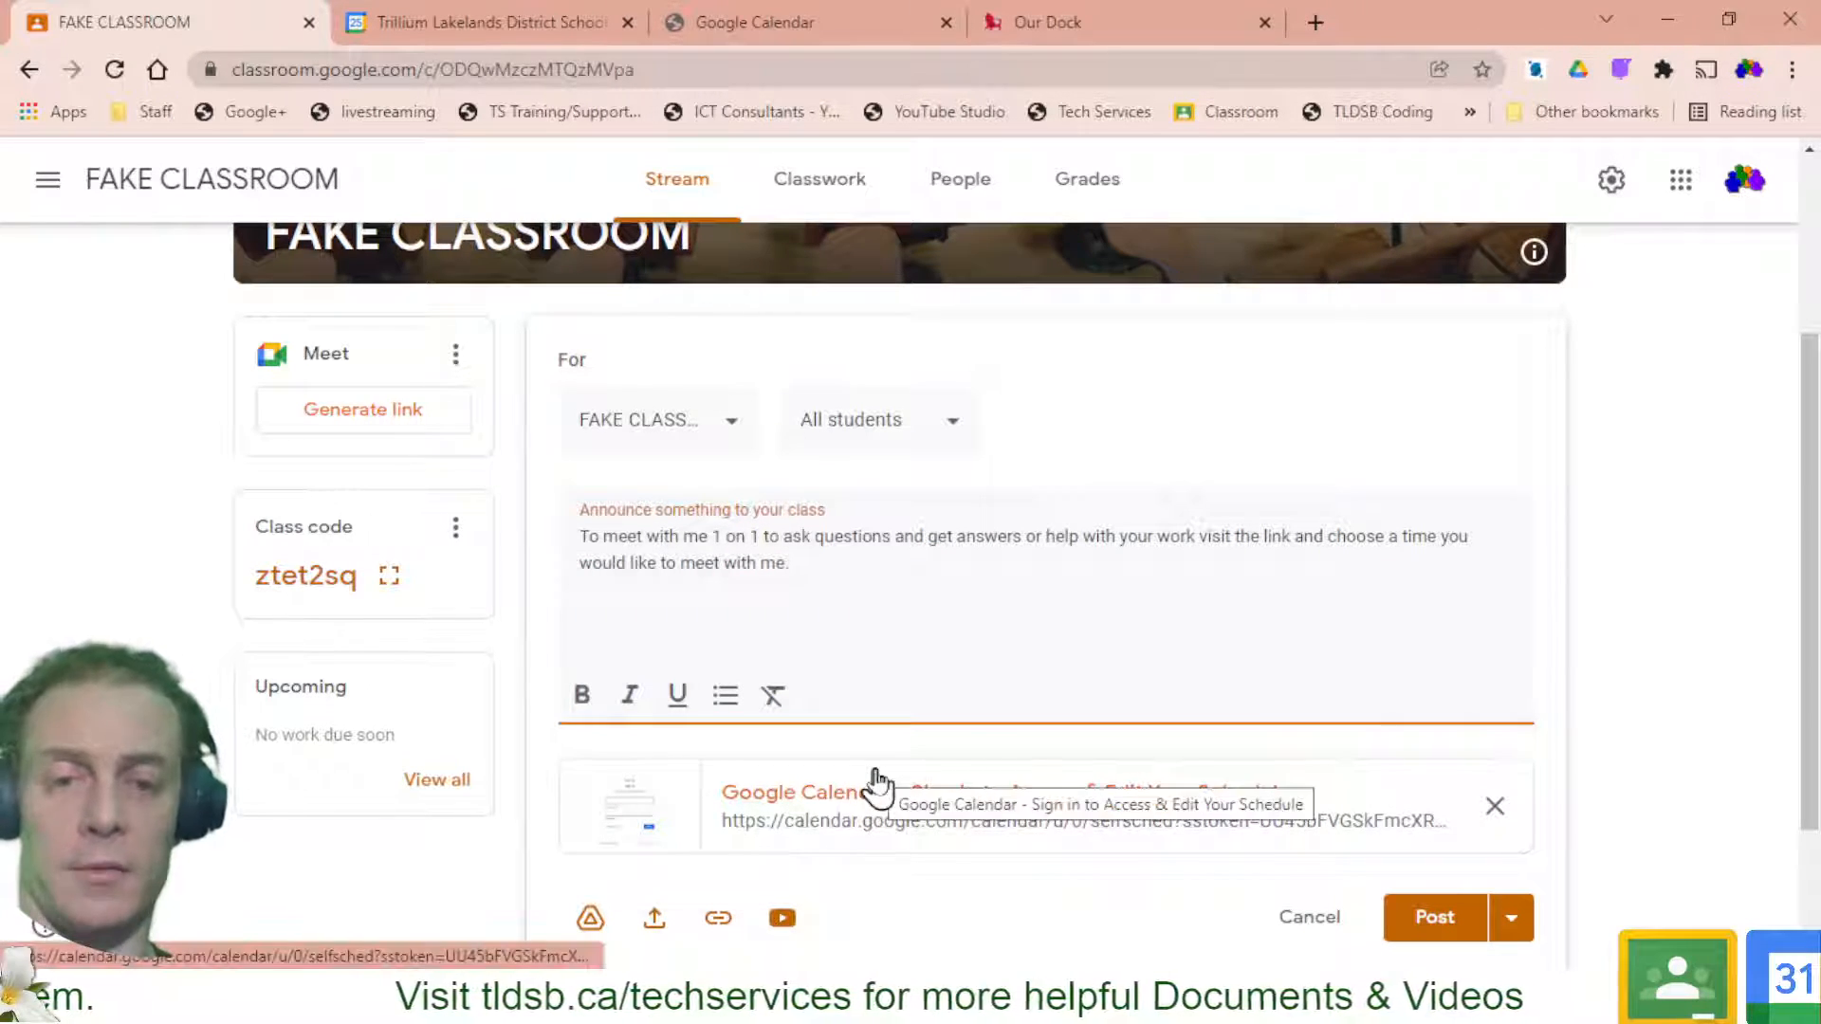
pyautogui.scroll(-2, 877, 782)
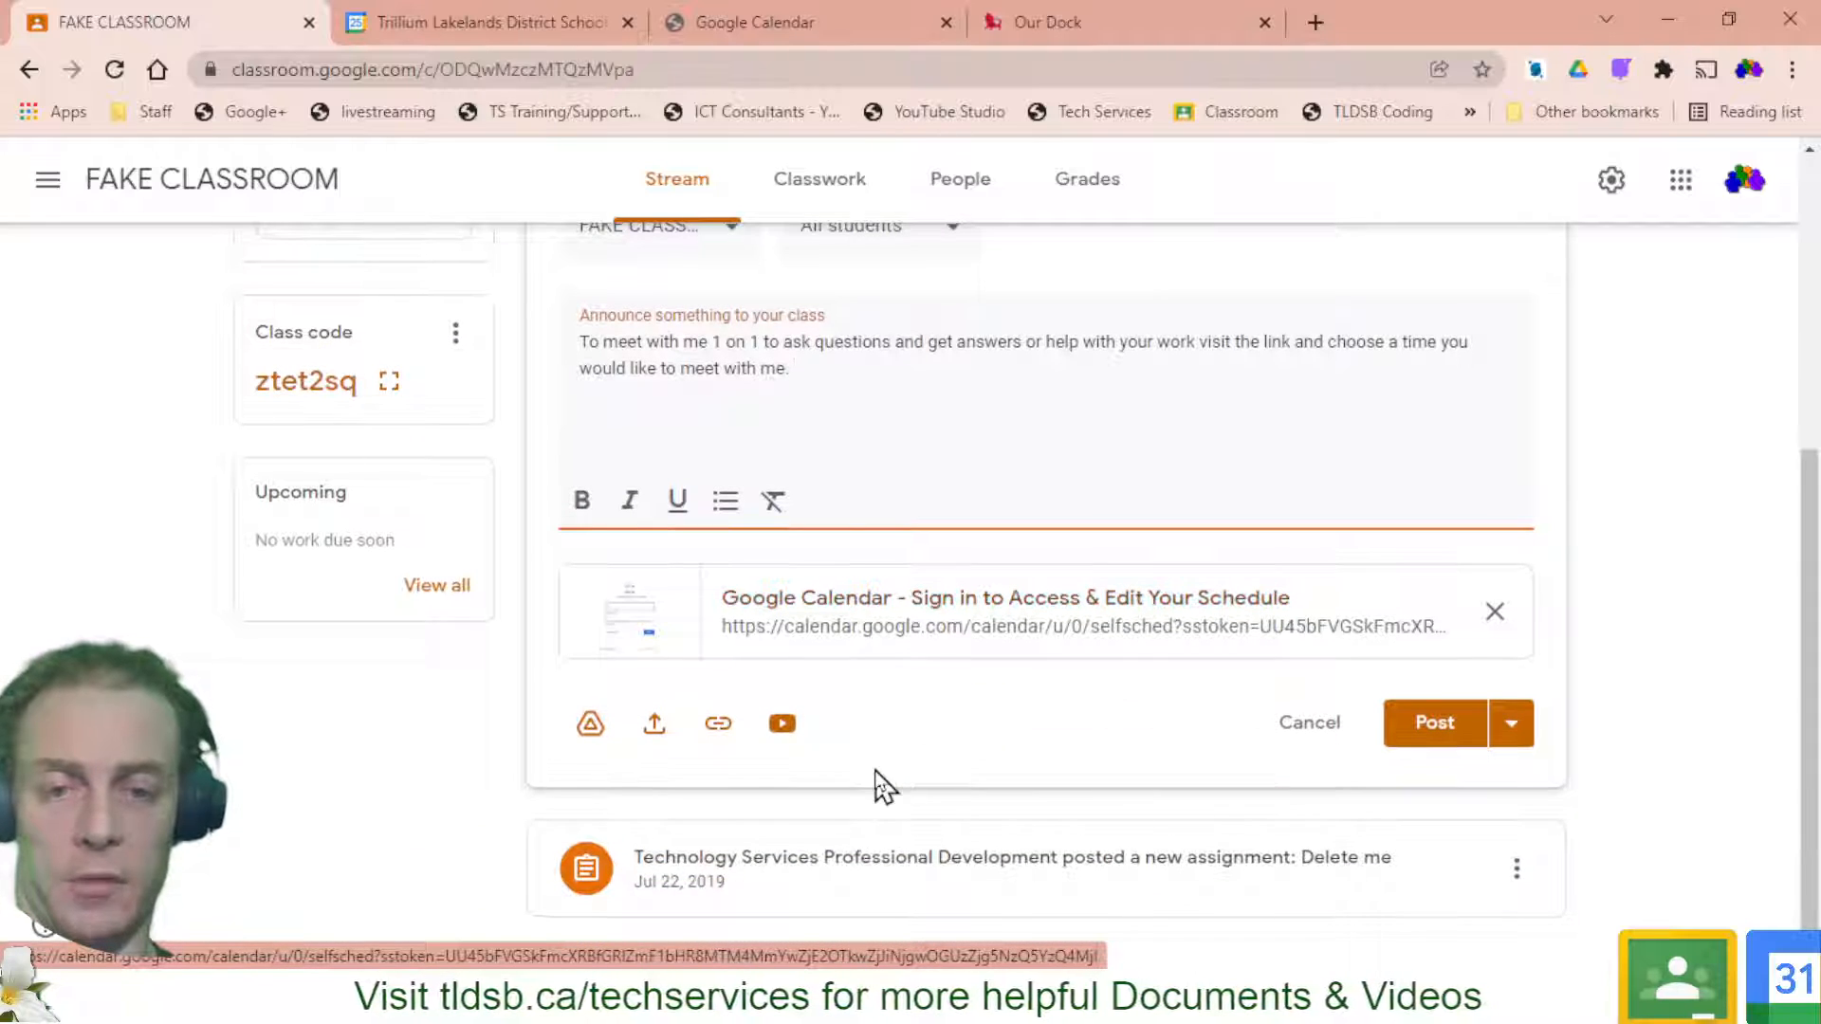
pyautogui.click(1438, 725)
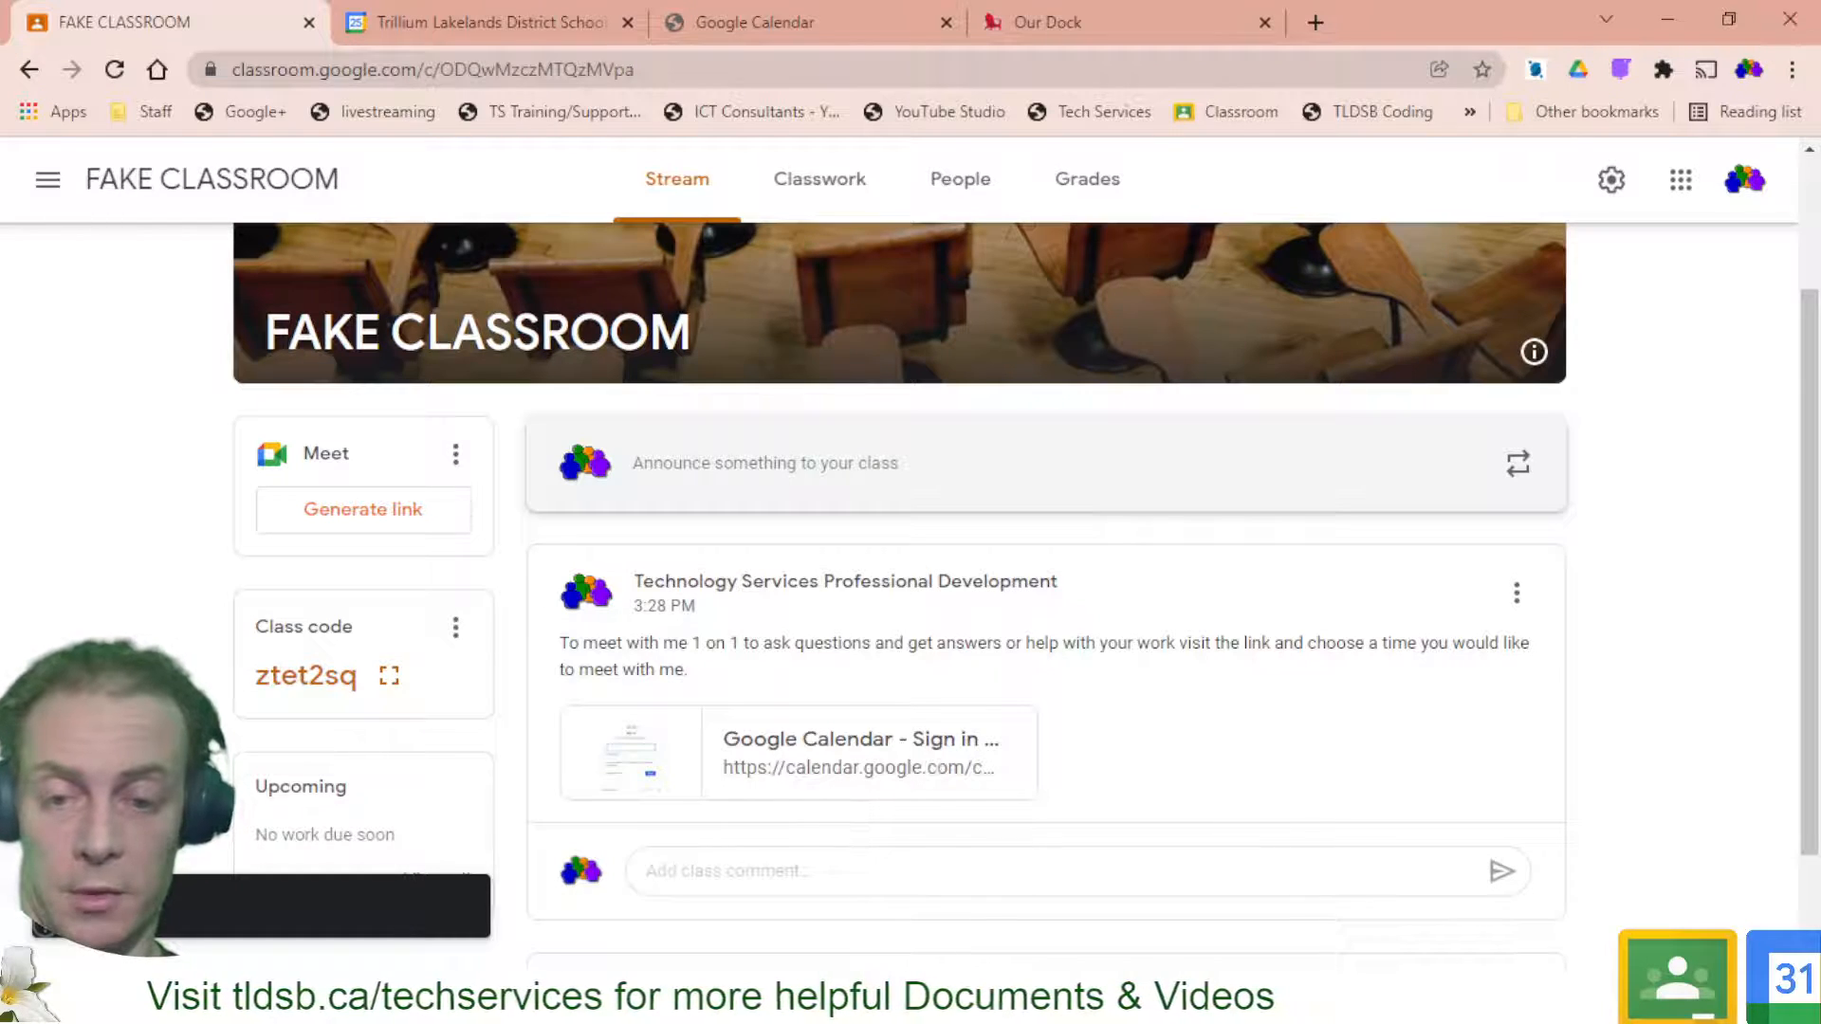
# As the student, refresh the stream and open the announcement's Google Calendar booking link
pyautogui.moveTo(687, 1000)
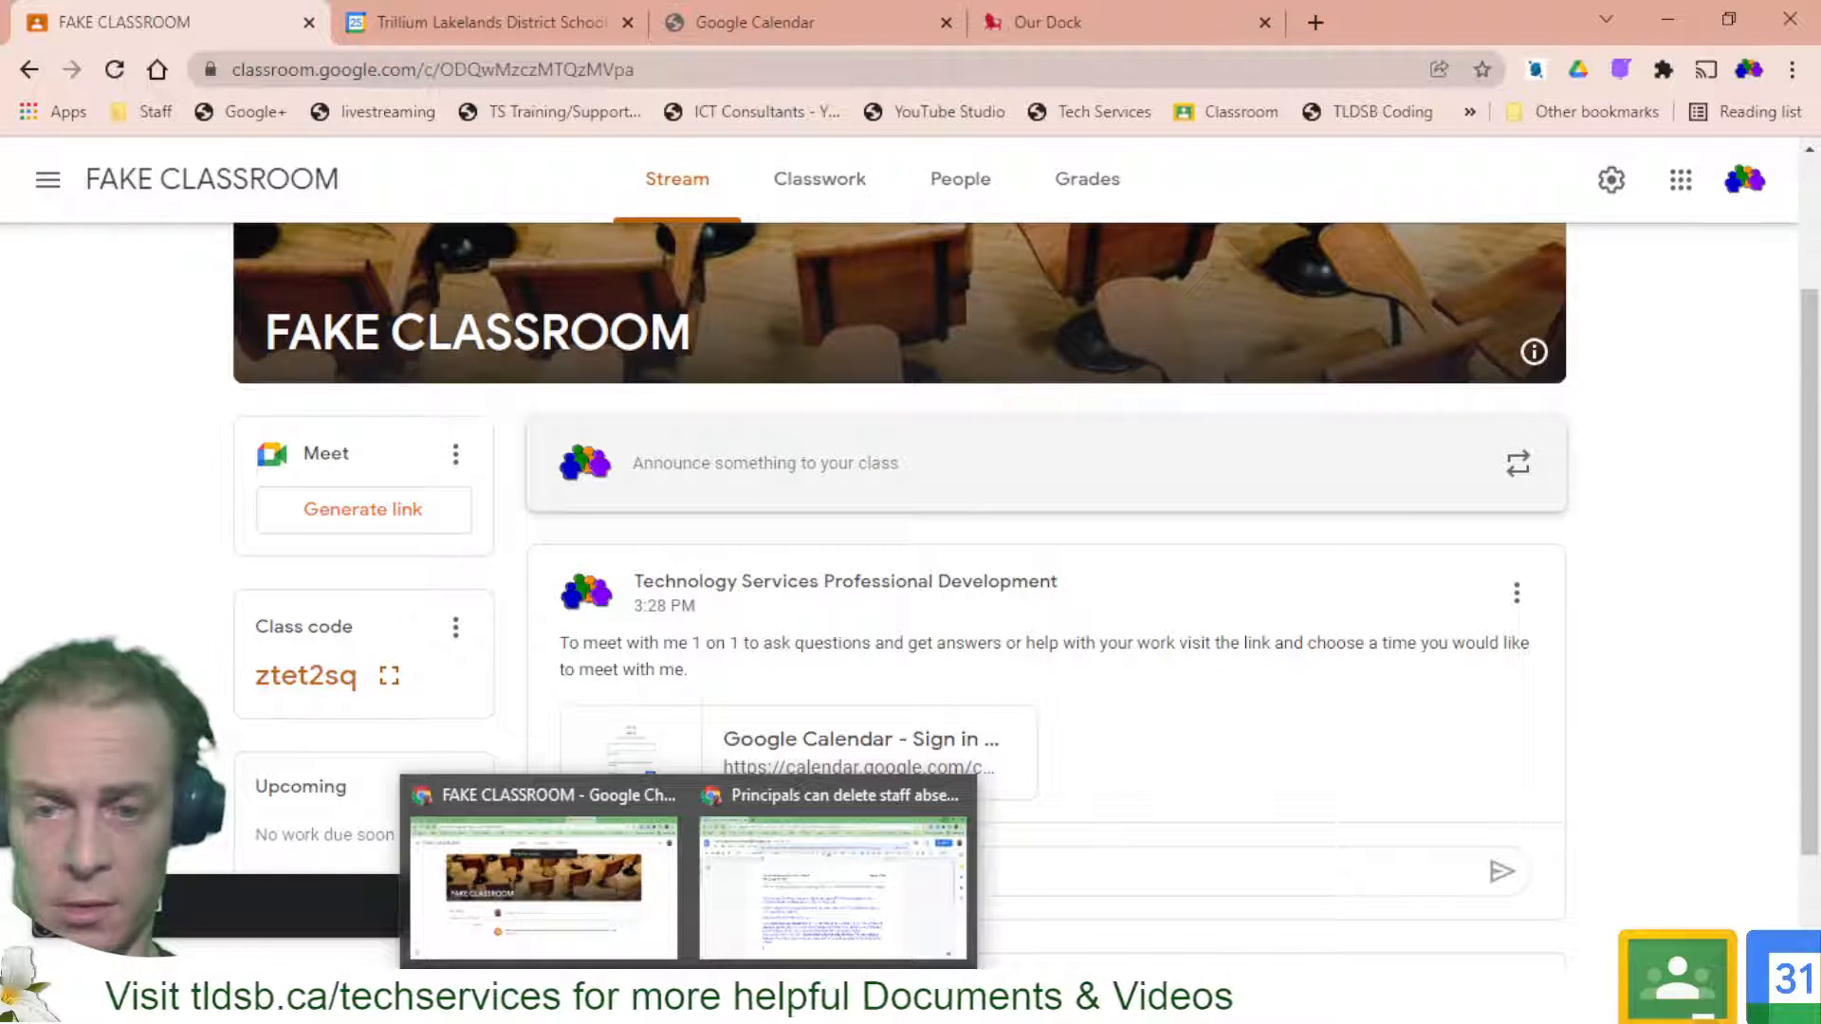
pyautogui.click(531, 896)
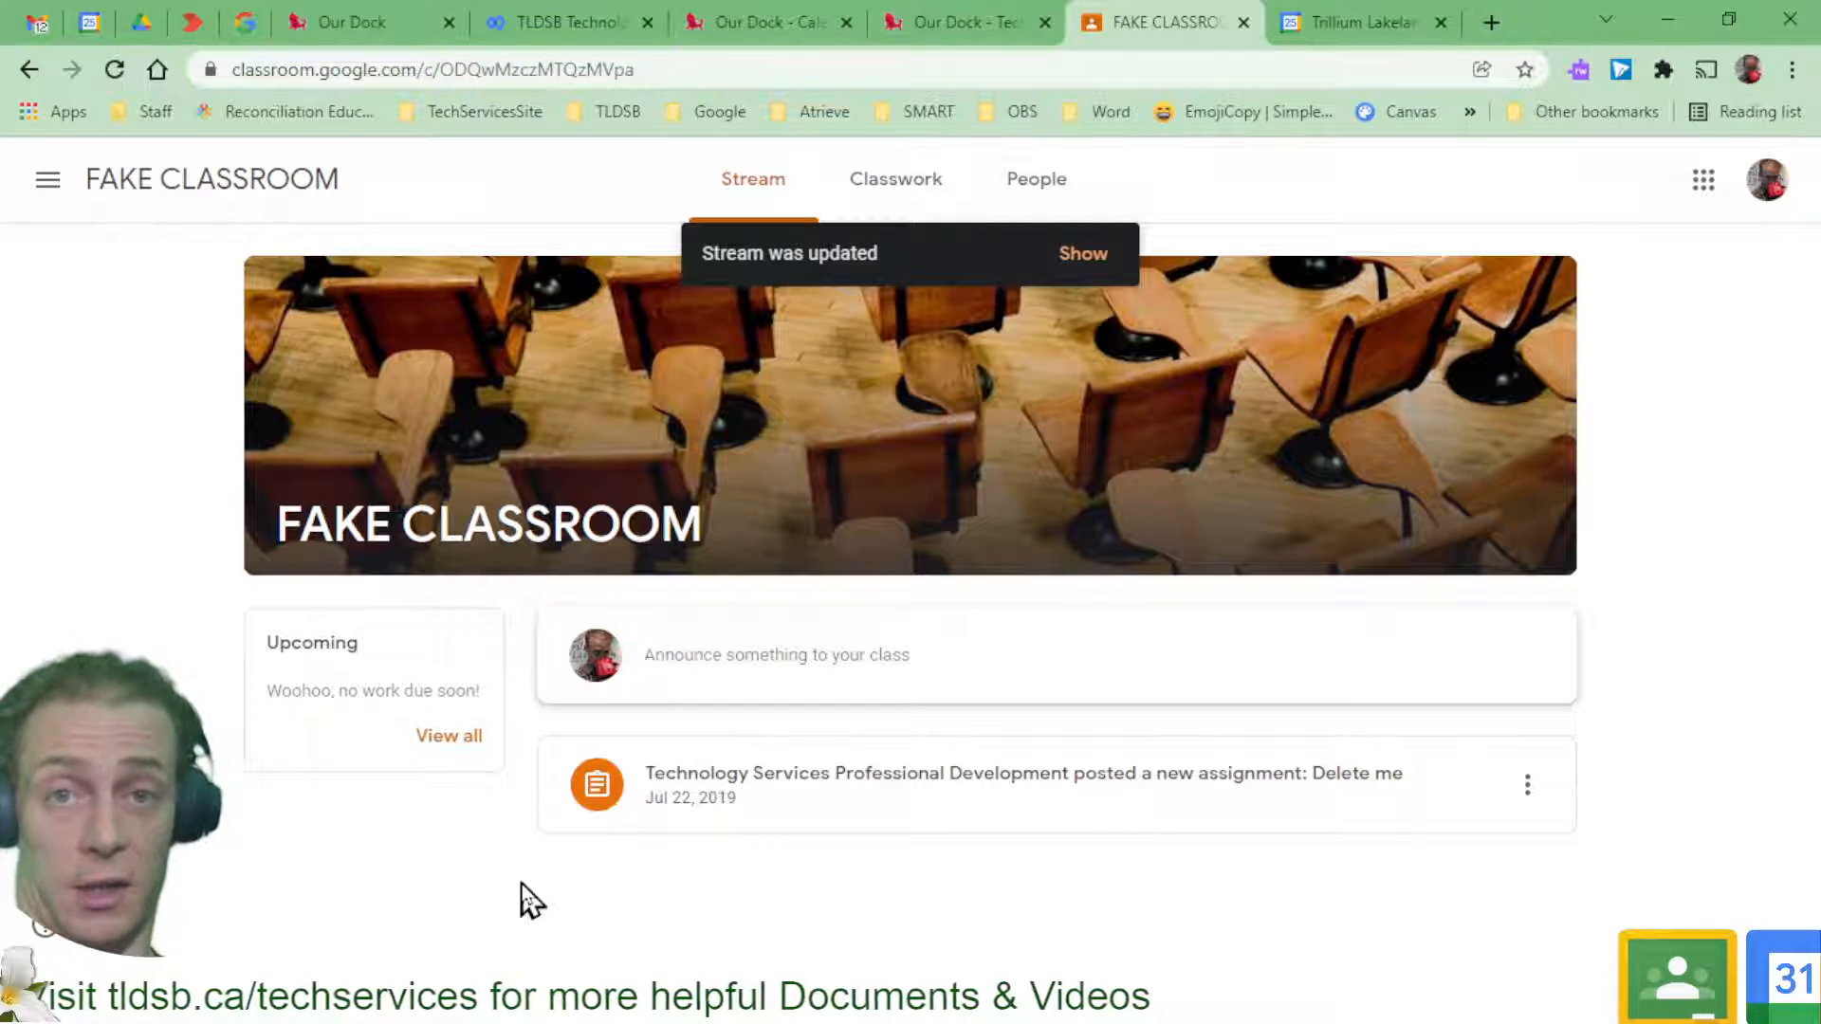
pyautogui.click(1084, 254)
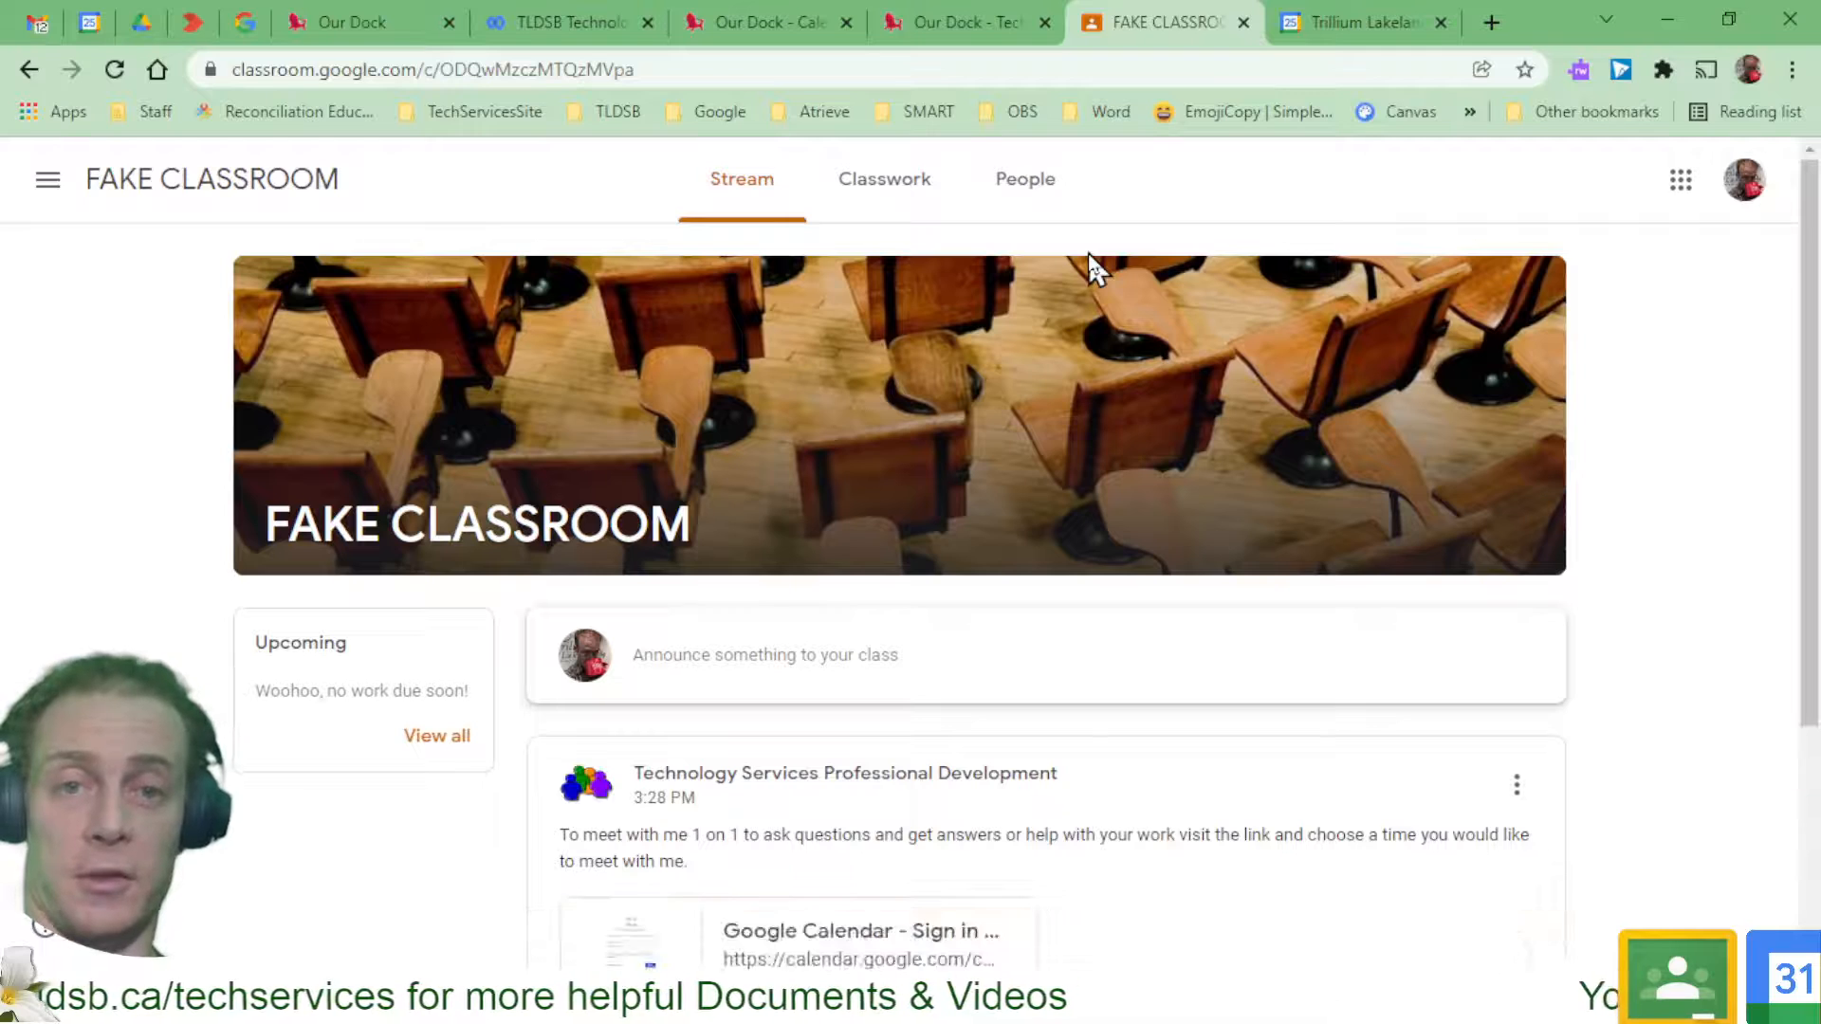
pyautogui.scroll(-3, 1091, 265)
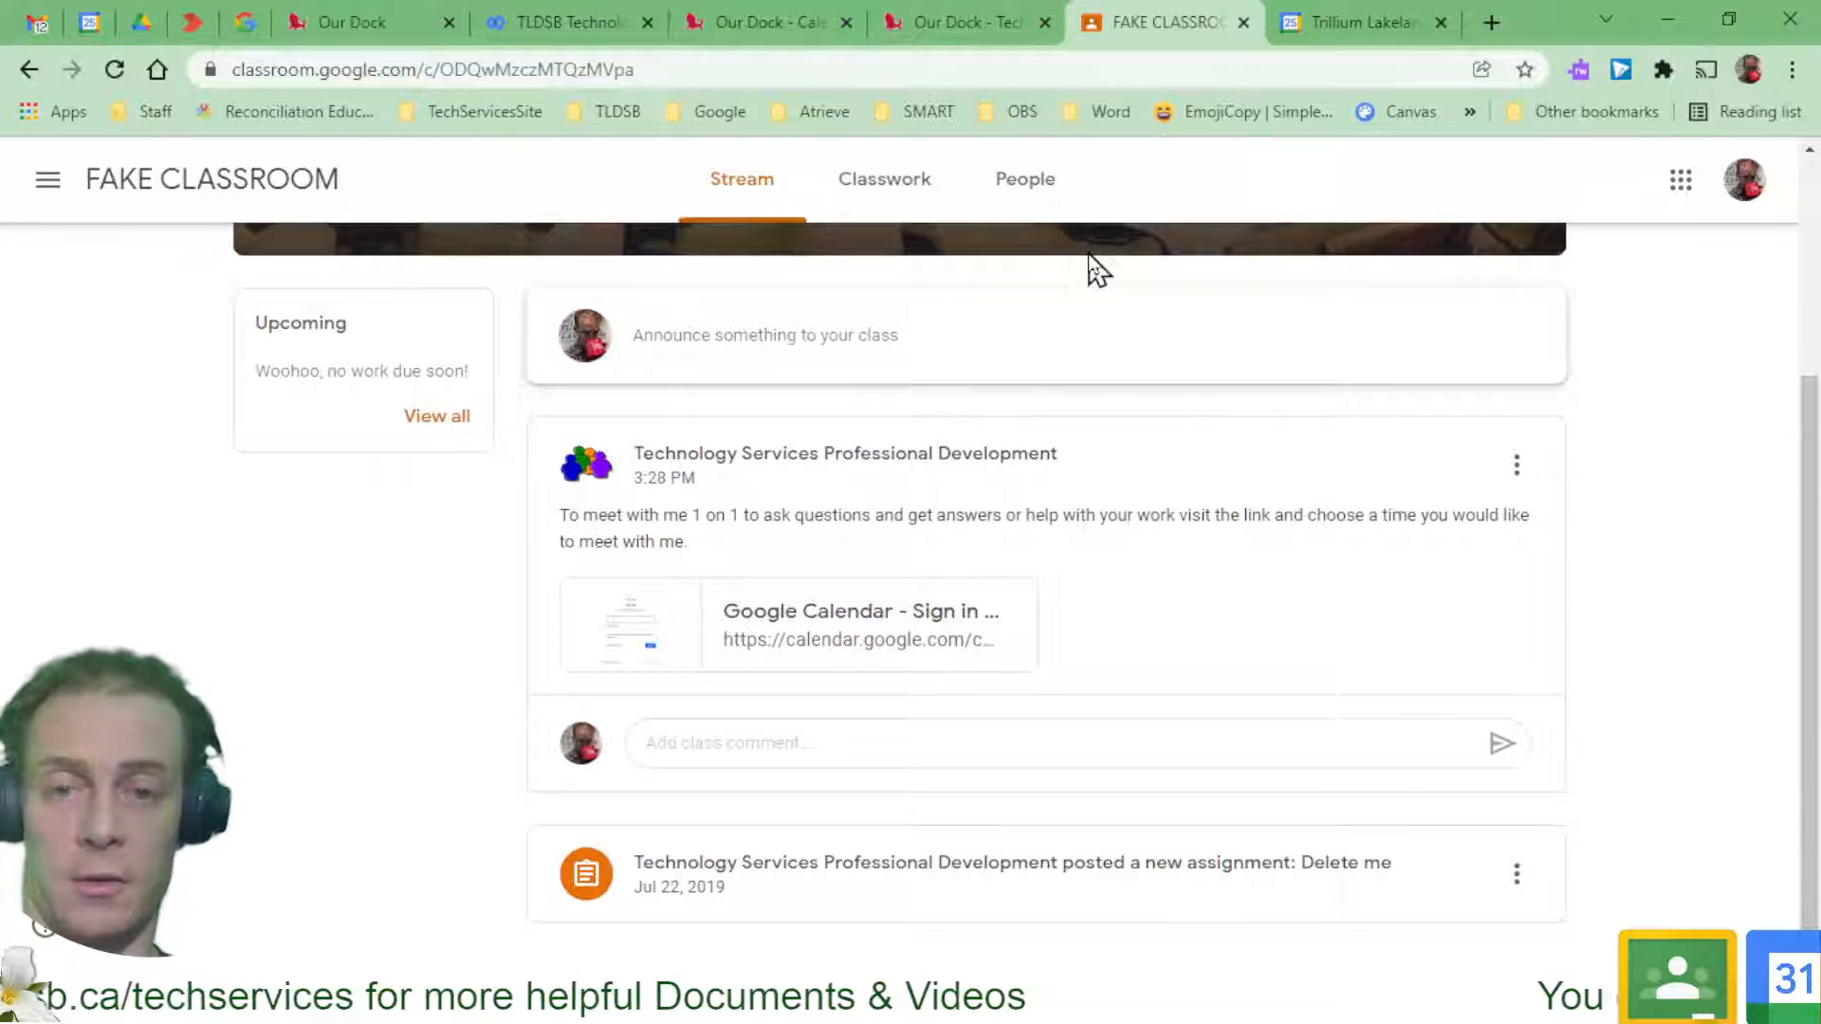
pyautogui.click(814, 614)
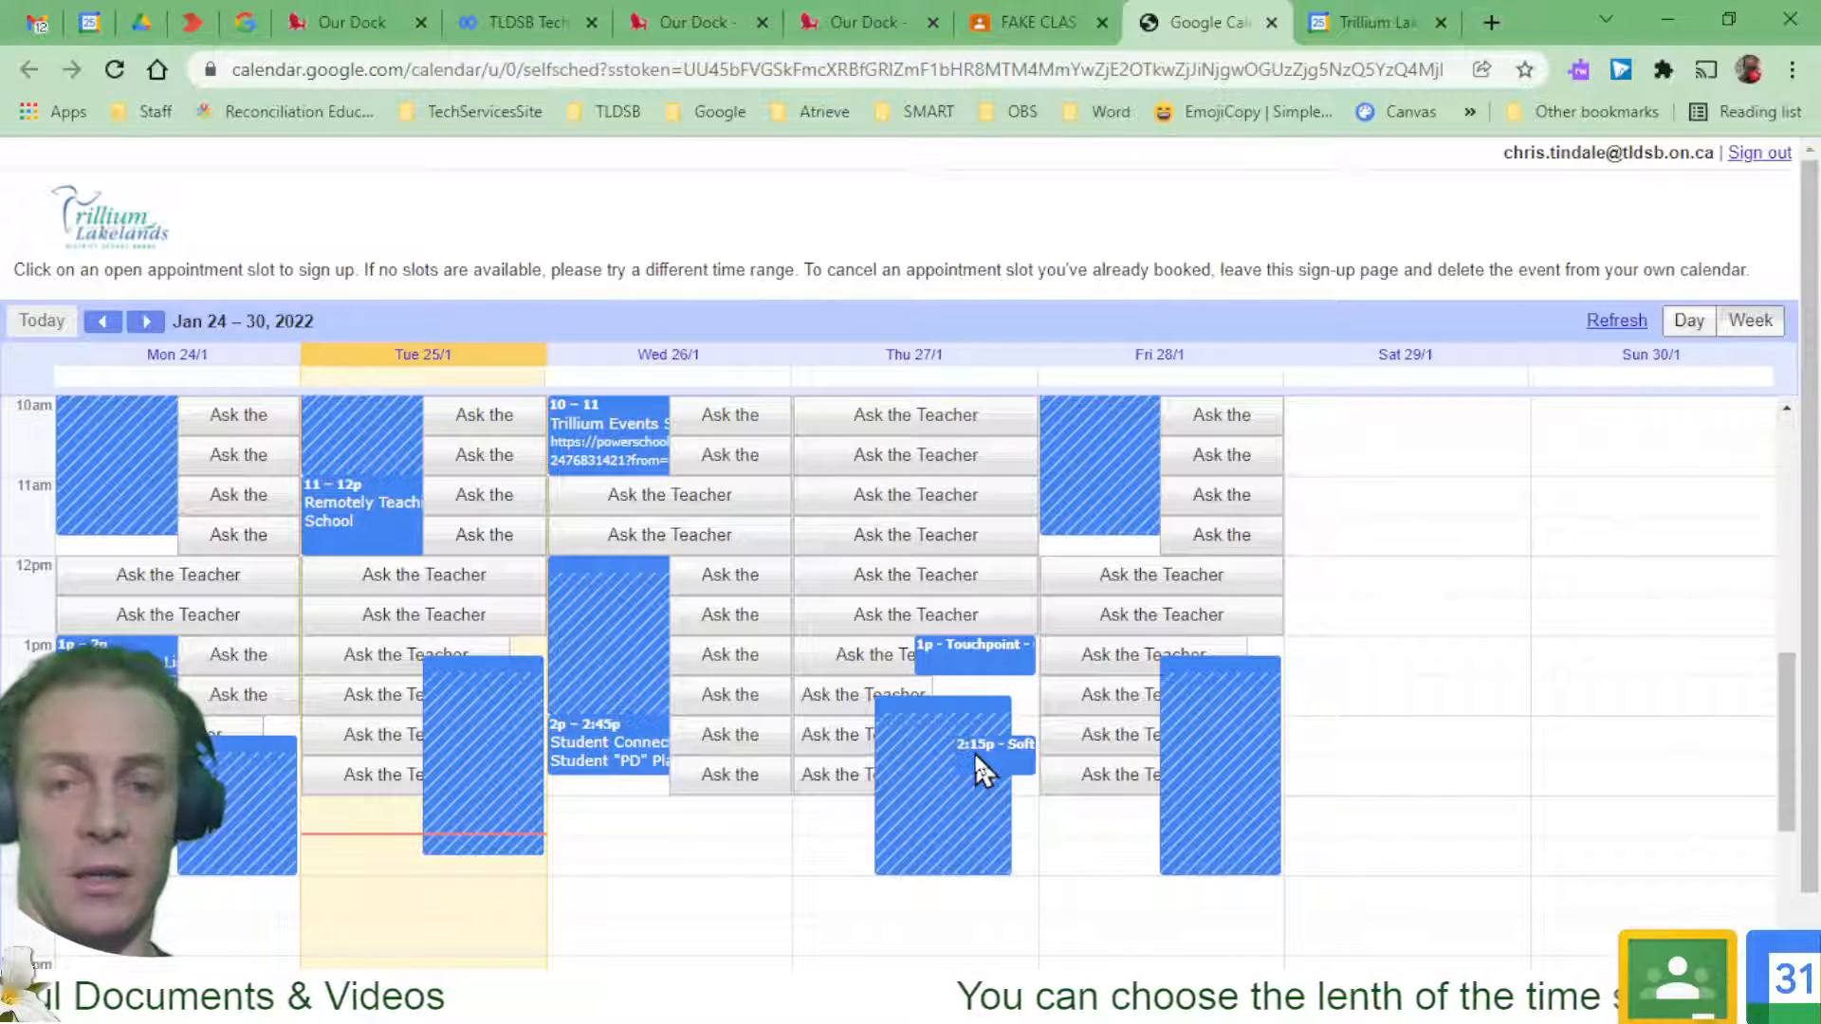
# Book Thursday January 27's 11:00–11:30am slot with a note about wanting to learn Math
pyautogui.click(920, 502)
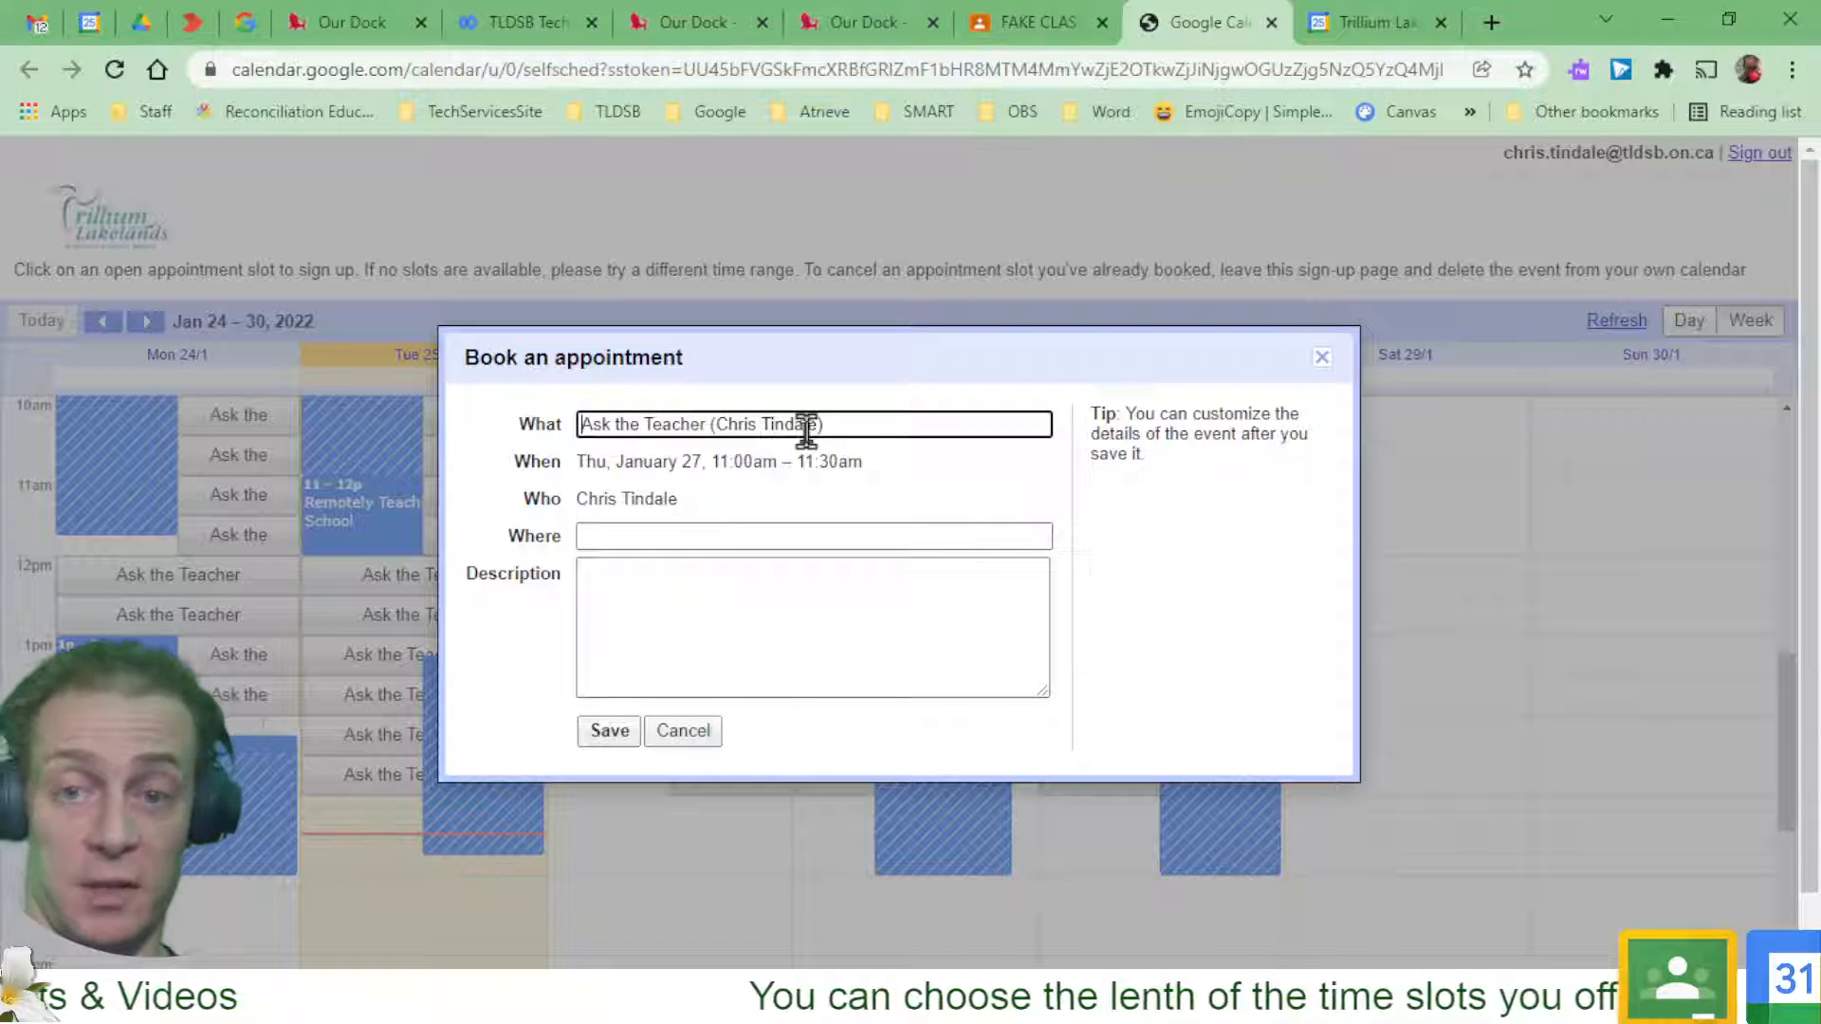
pyautogui.click(738, 611)
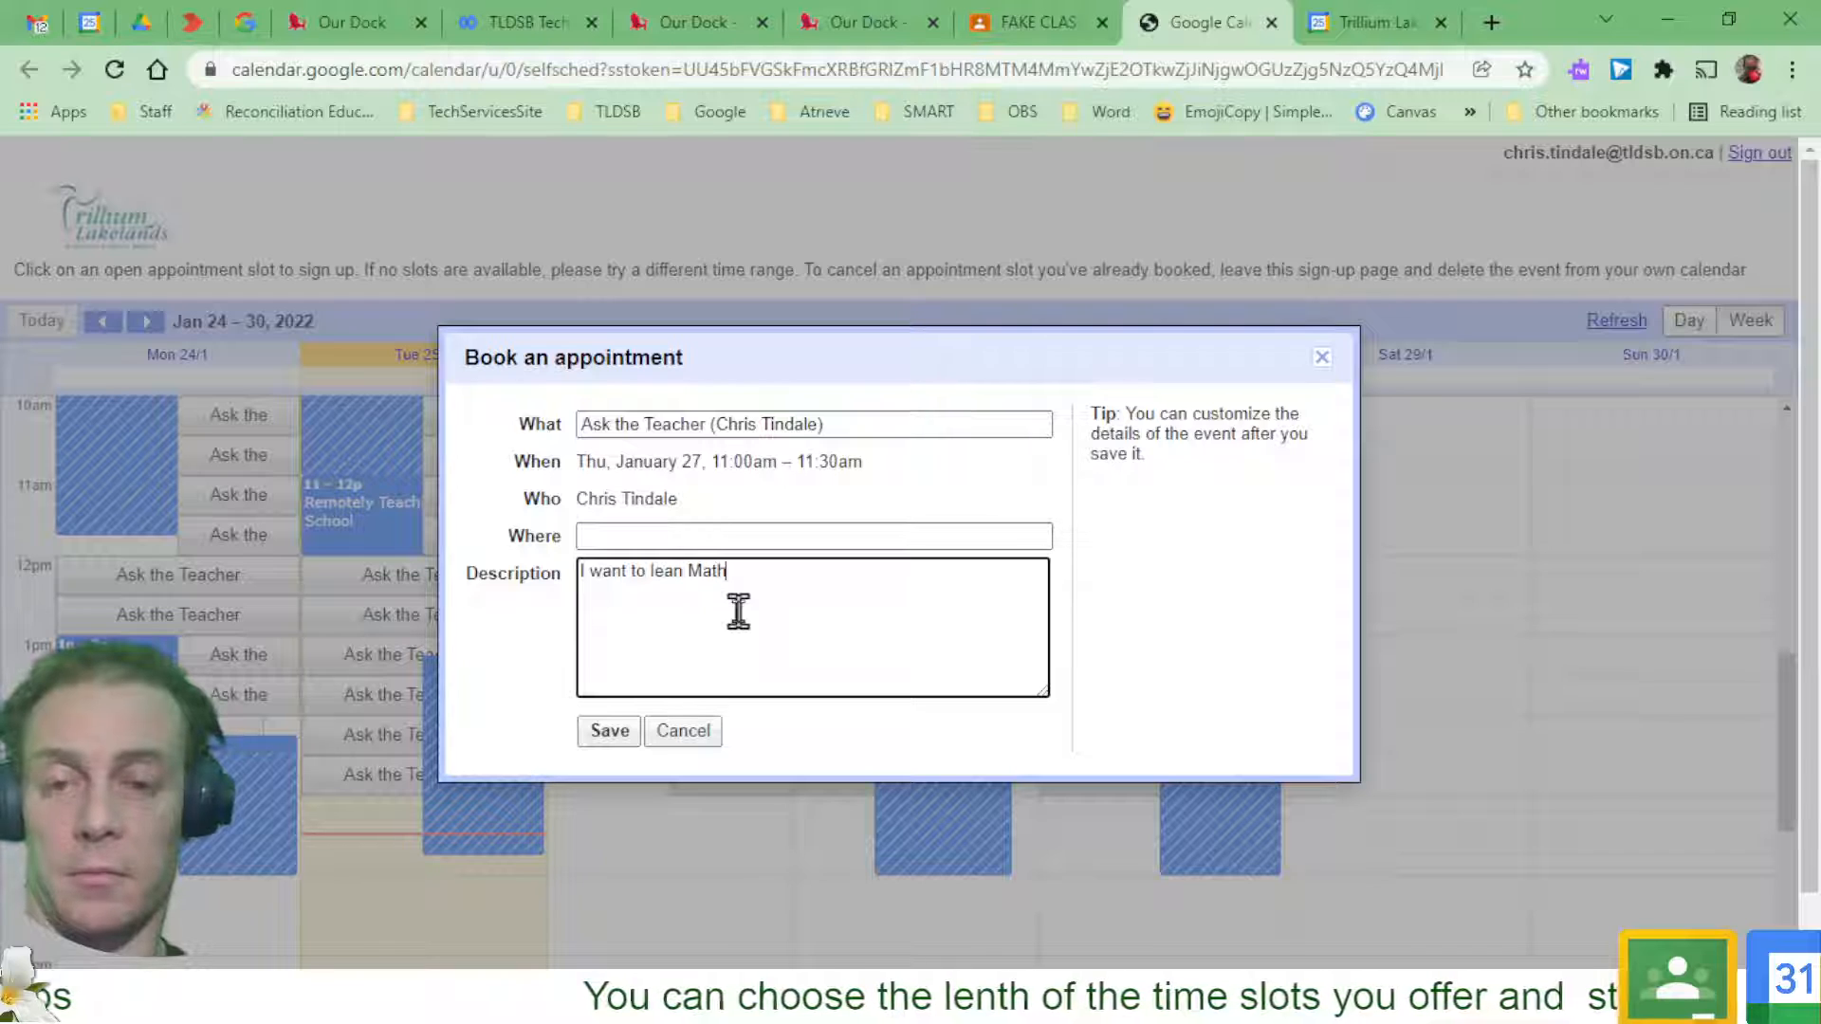
pyautogui.click(619, 736)
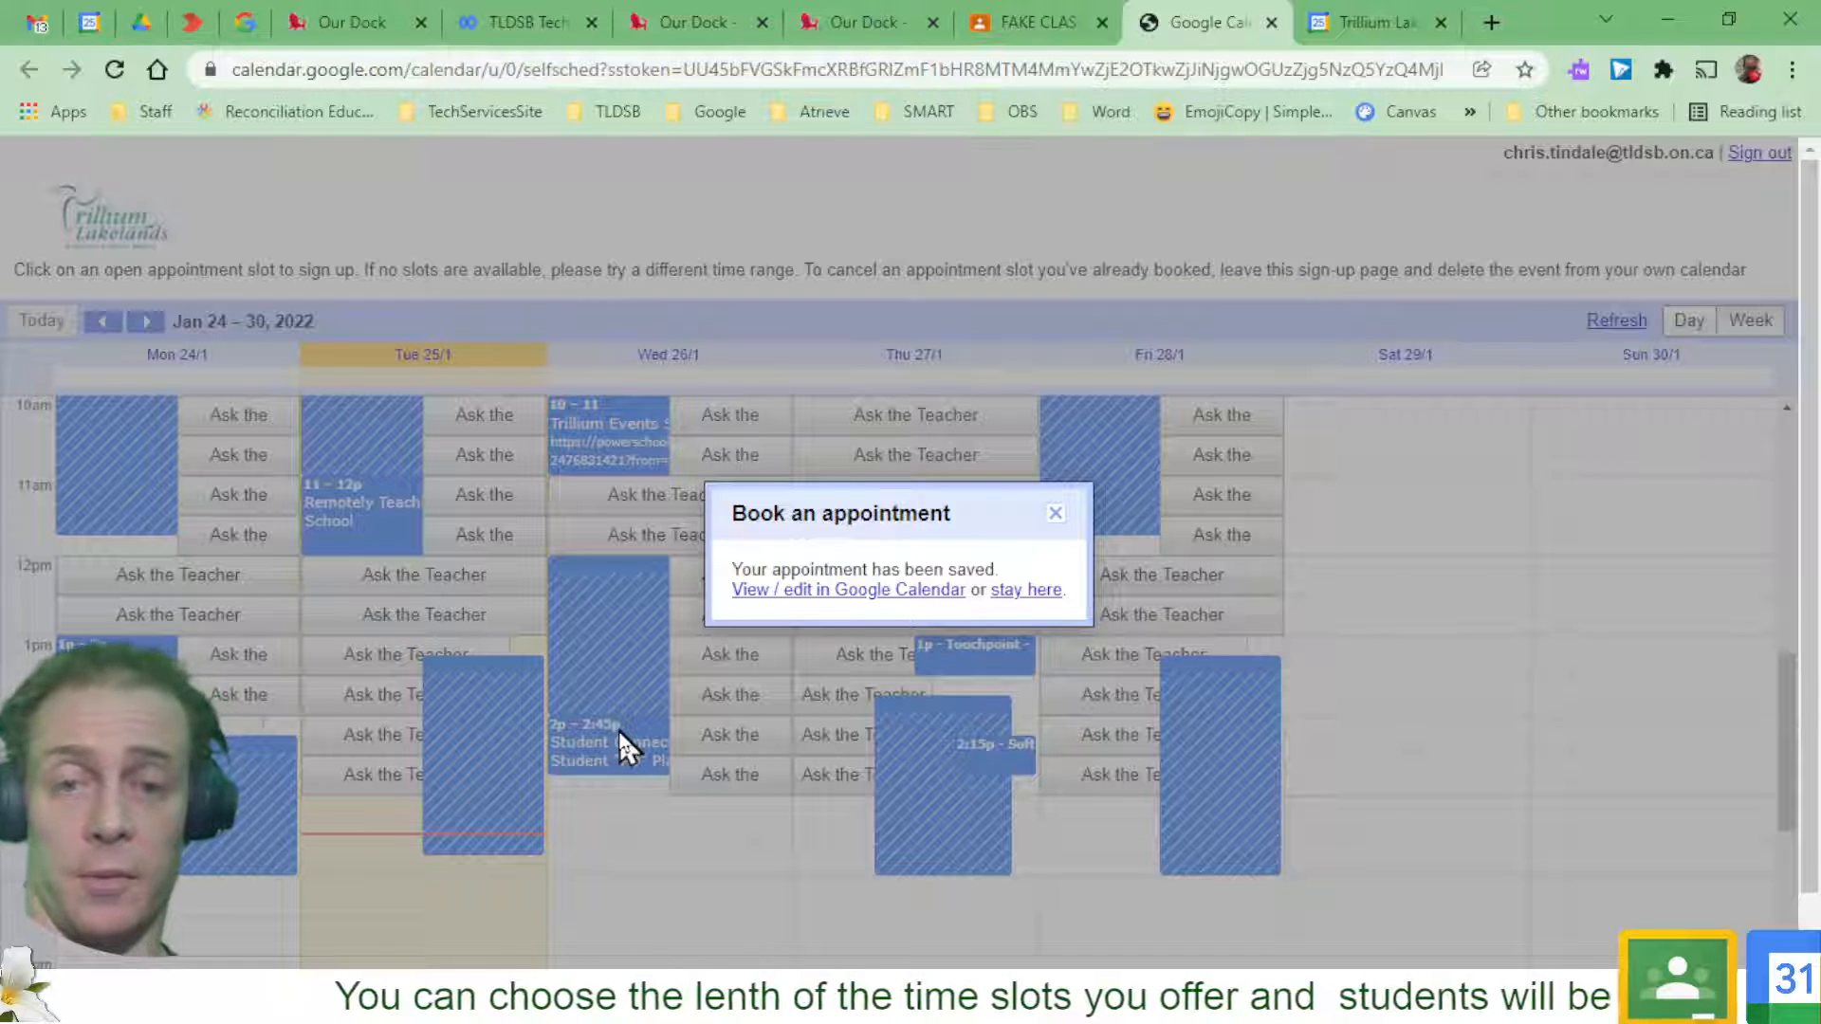
pyautogui.click(1048, 592)
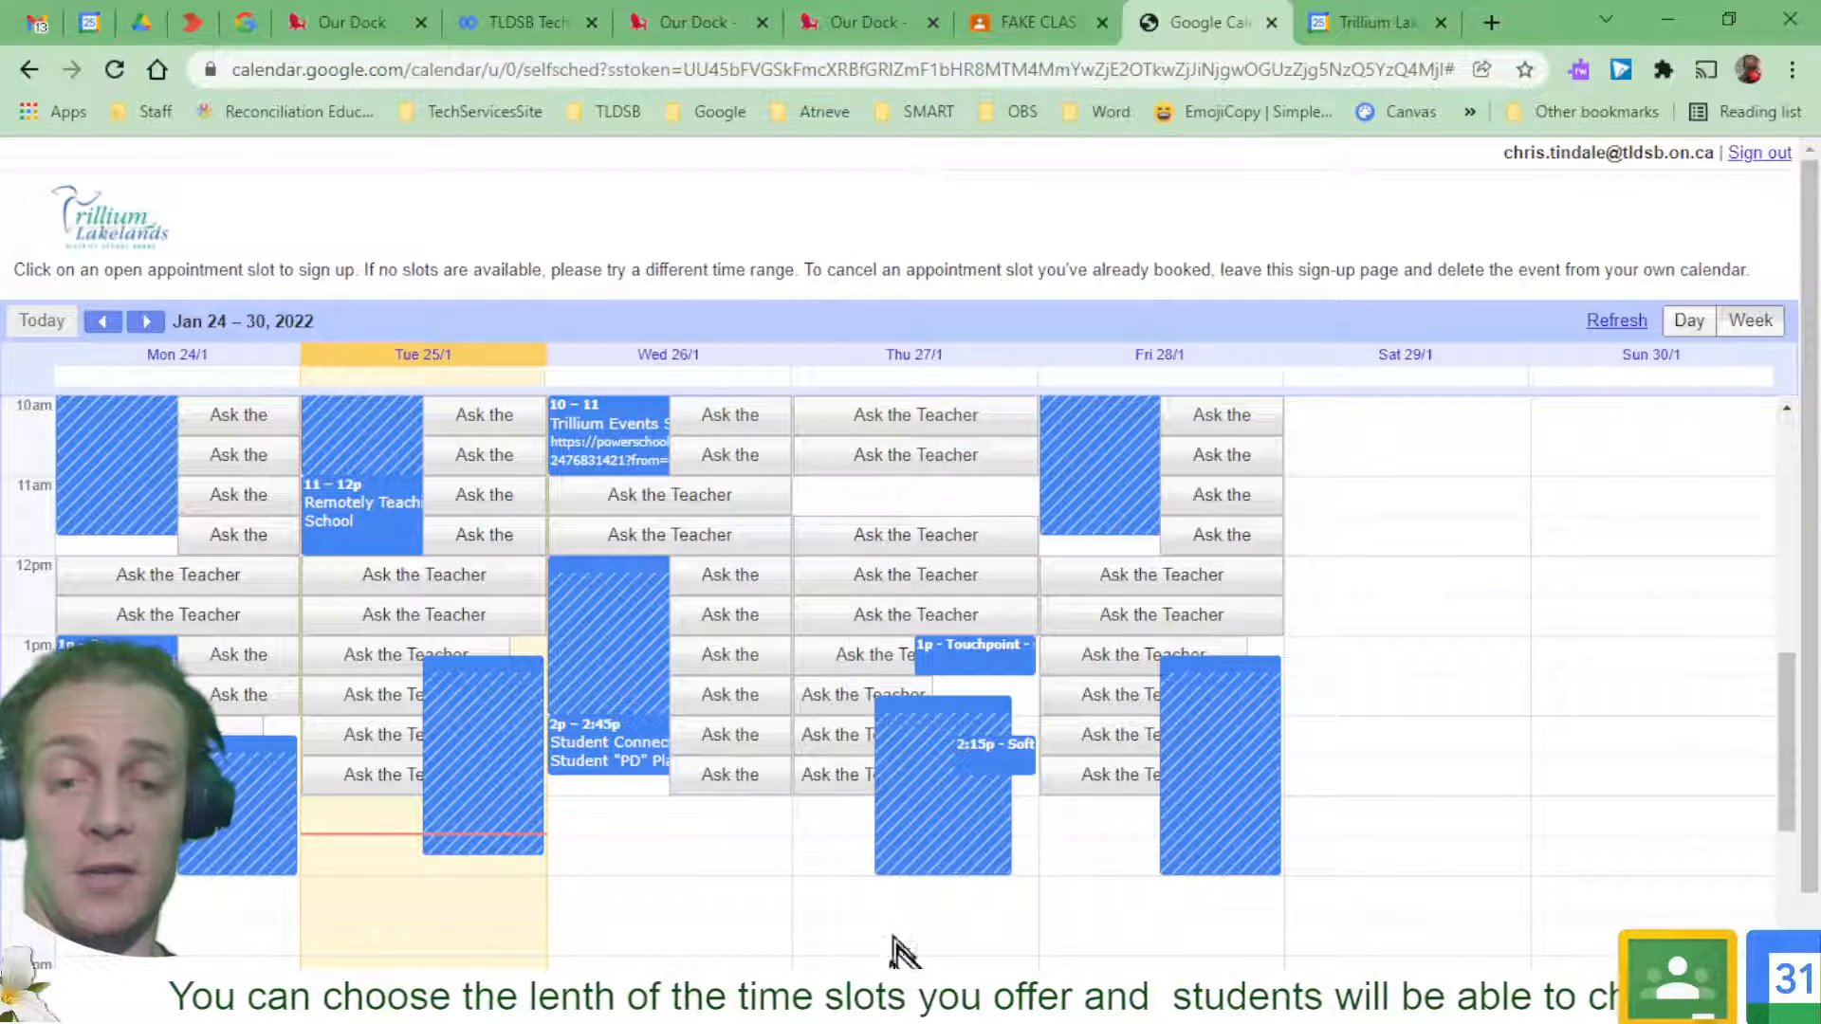
# Return to the teacher's calendar and show the current week of January 23–29
pyautogui.hotkey('alt', 'Tab')
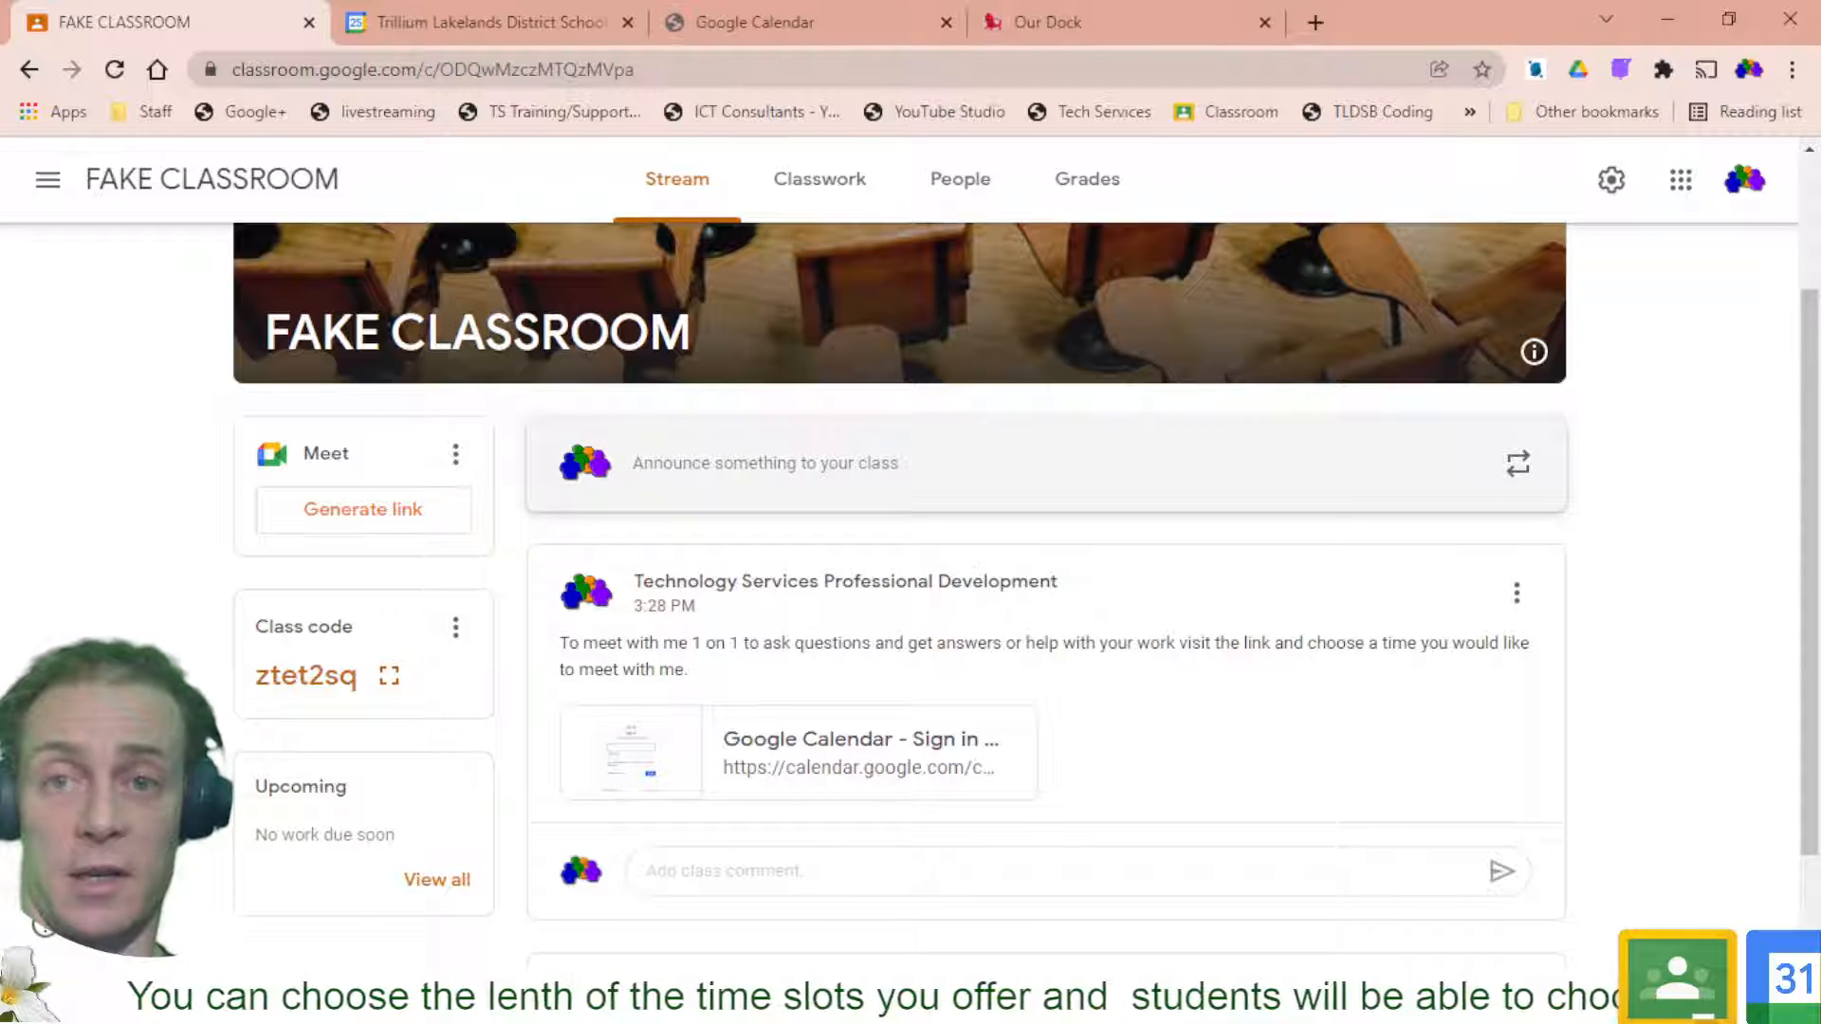
pyautogui.click(534, 24)
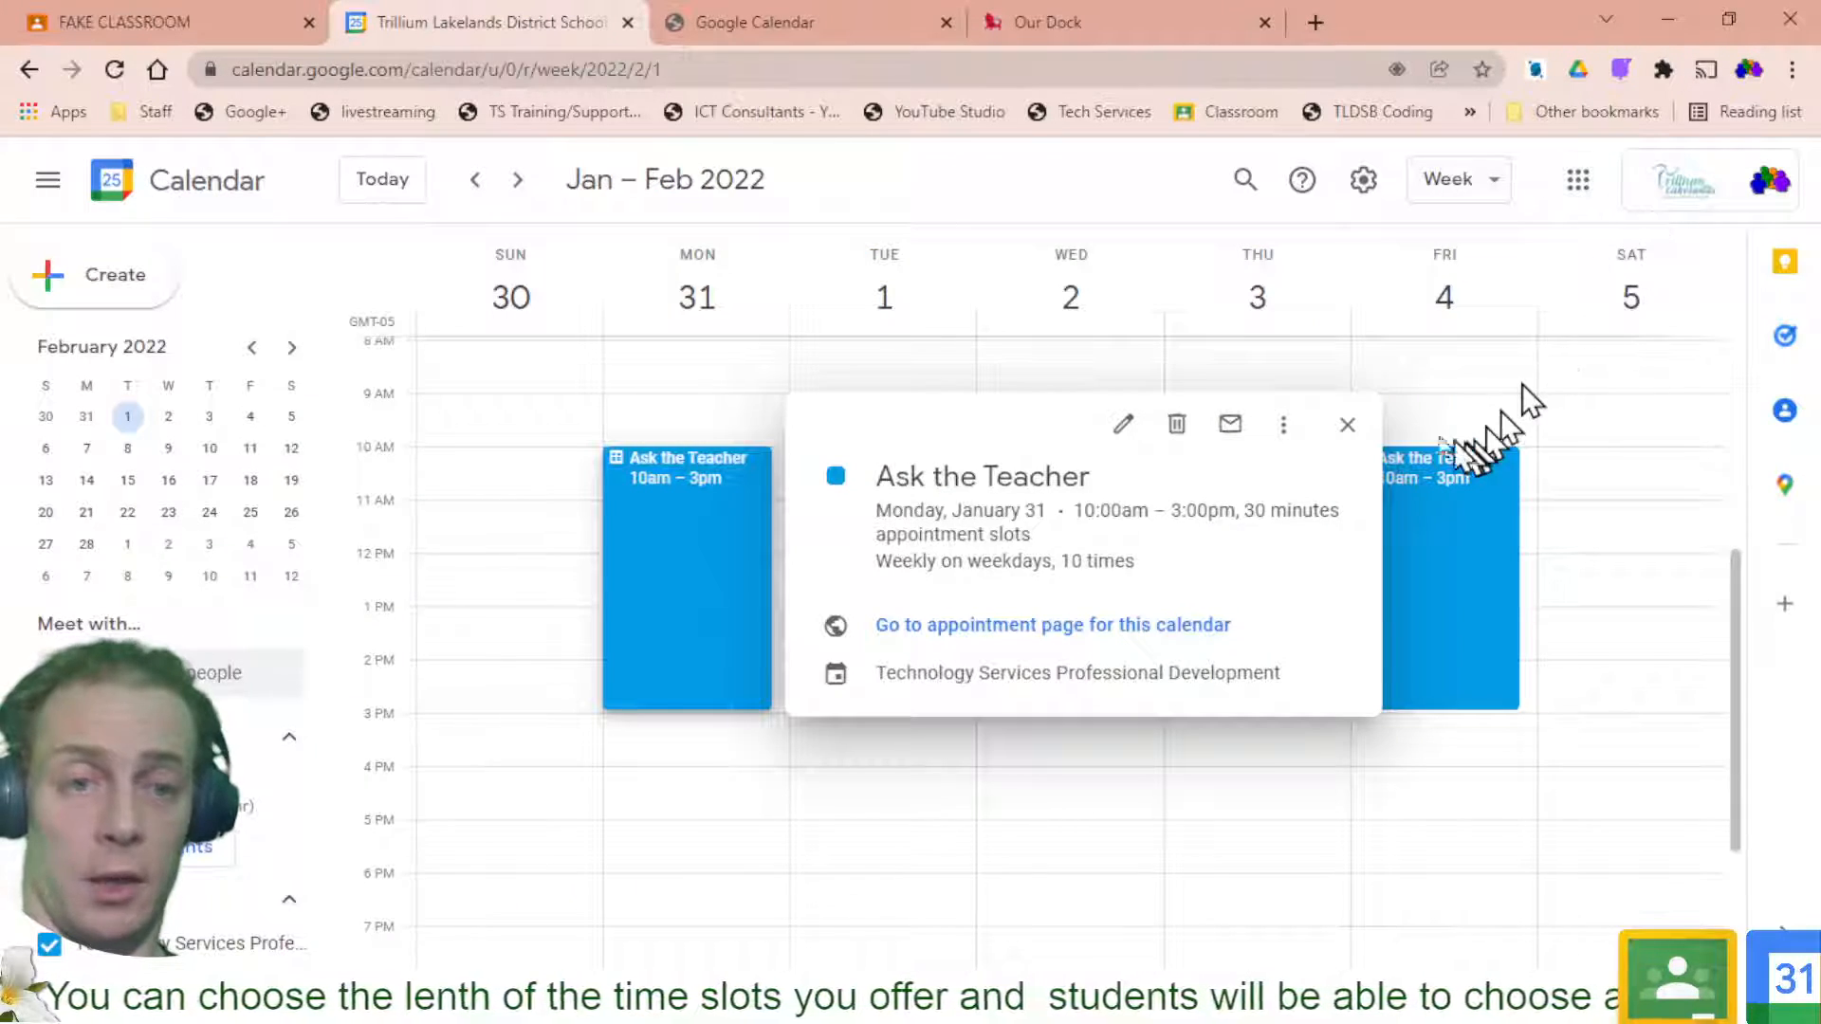
pyautogui.click(1346, 425)
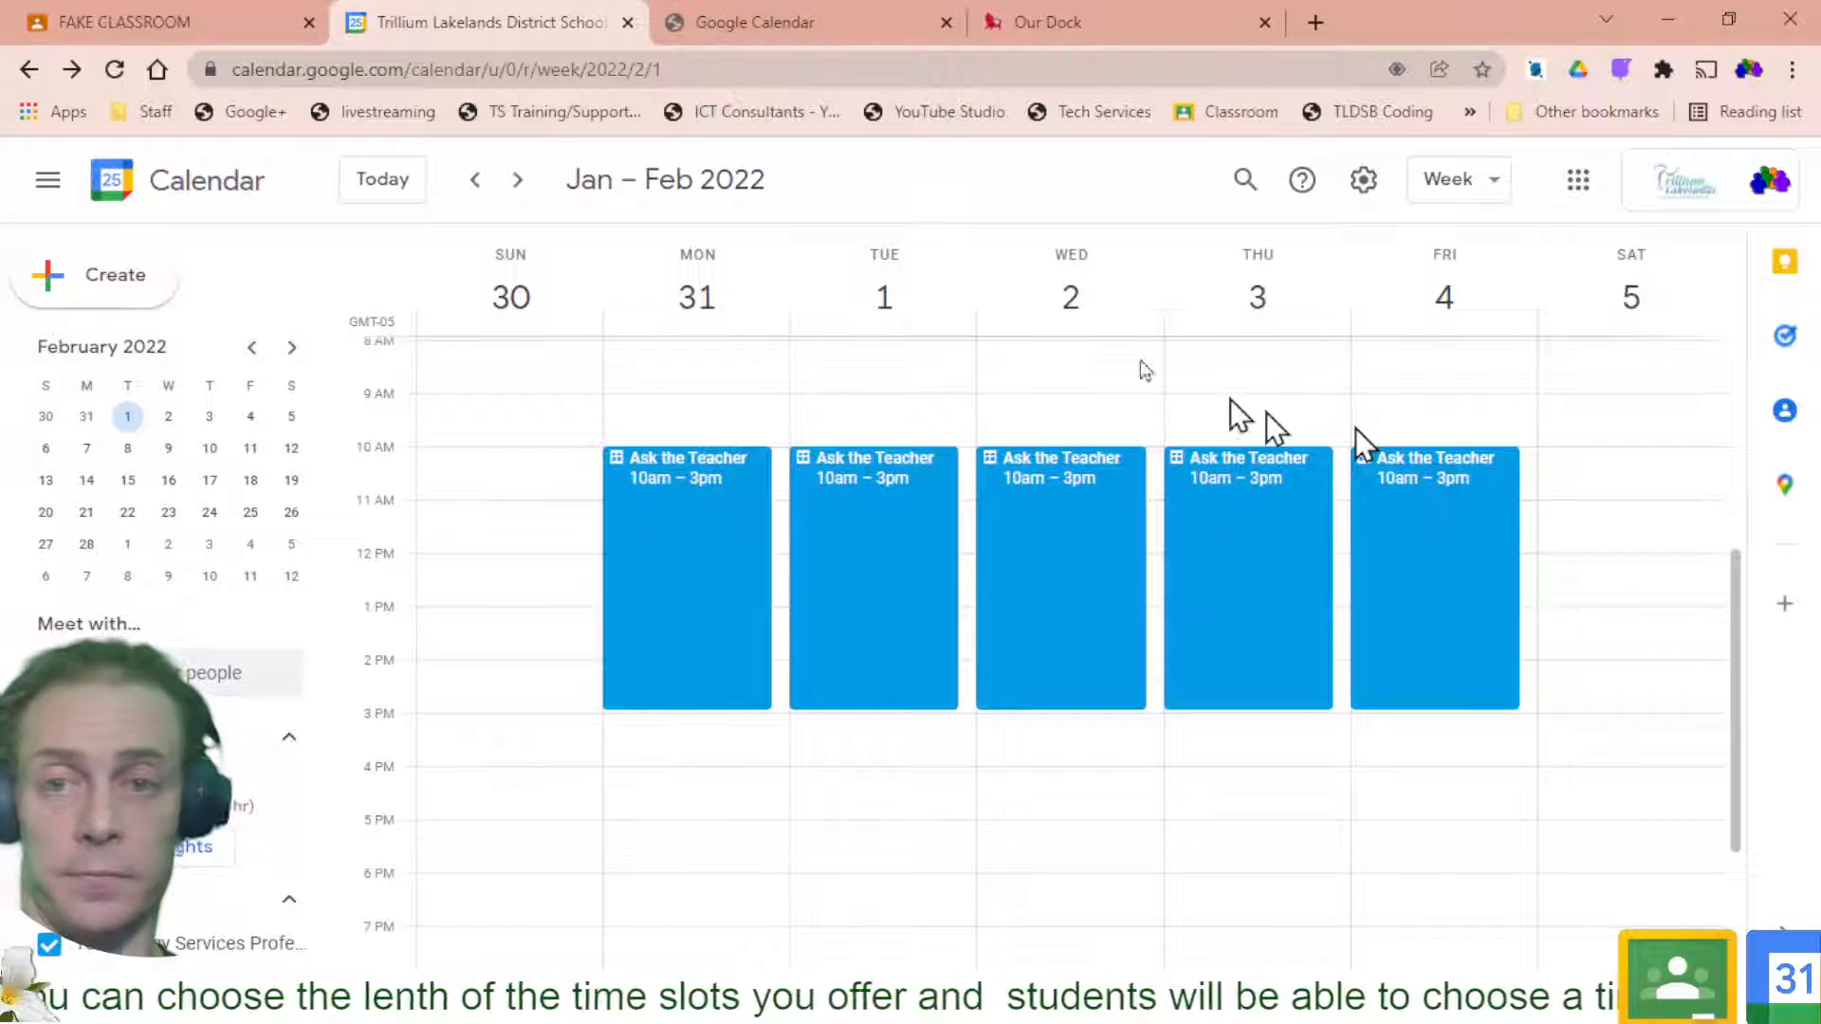
pyautogui.click(399, 181)
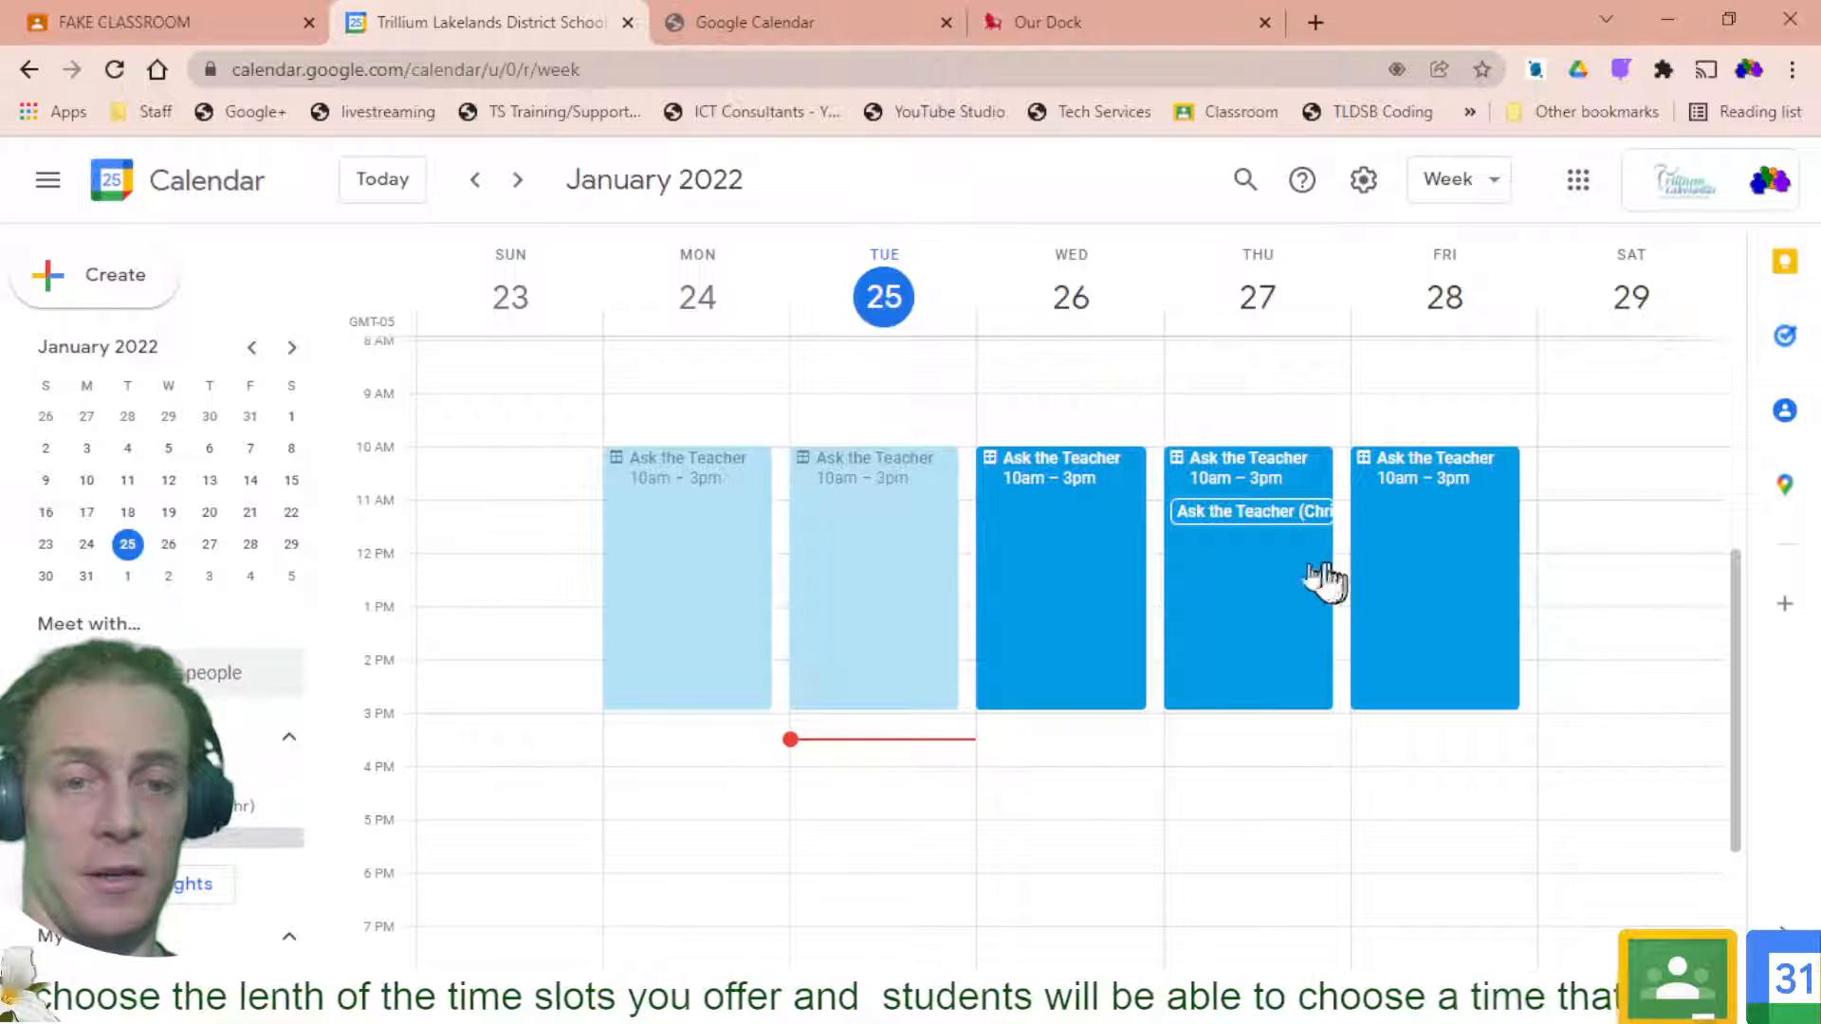
pyautogui.click(1241, 513)
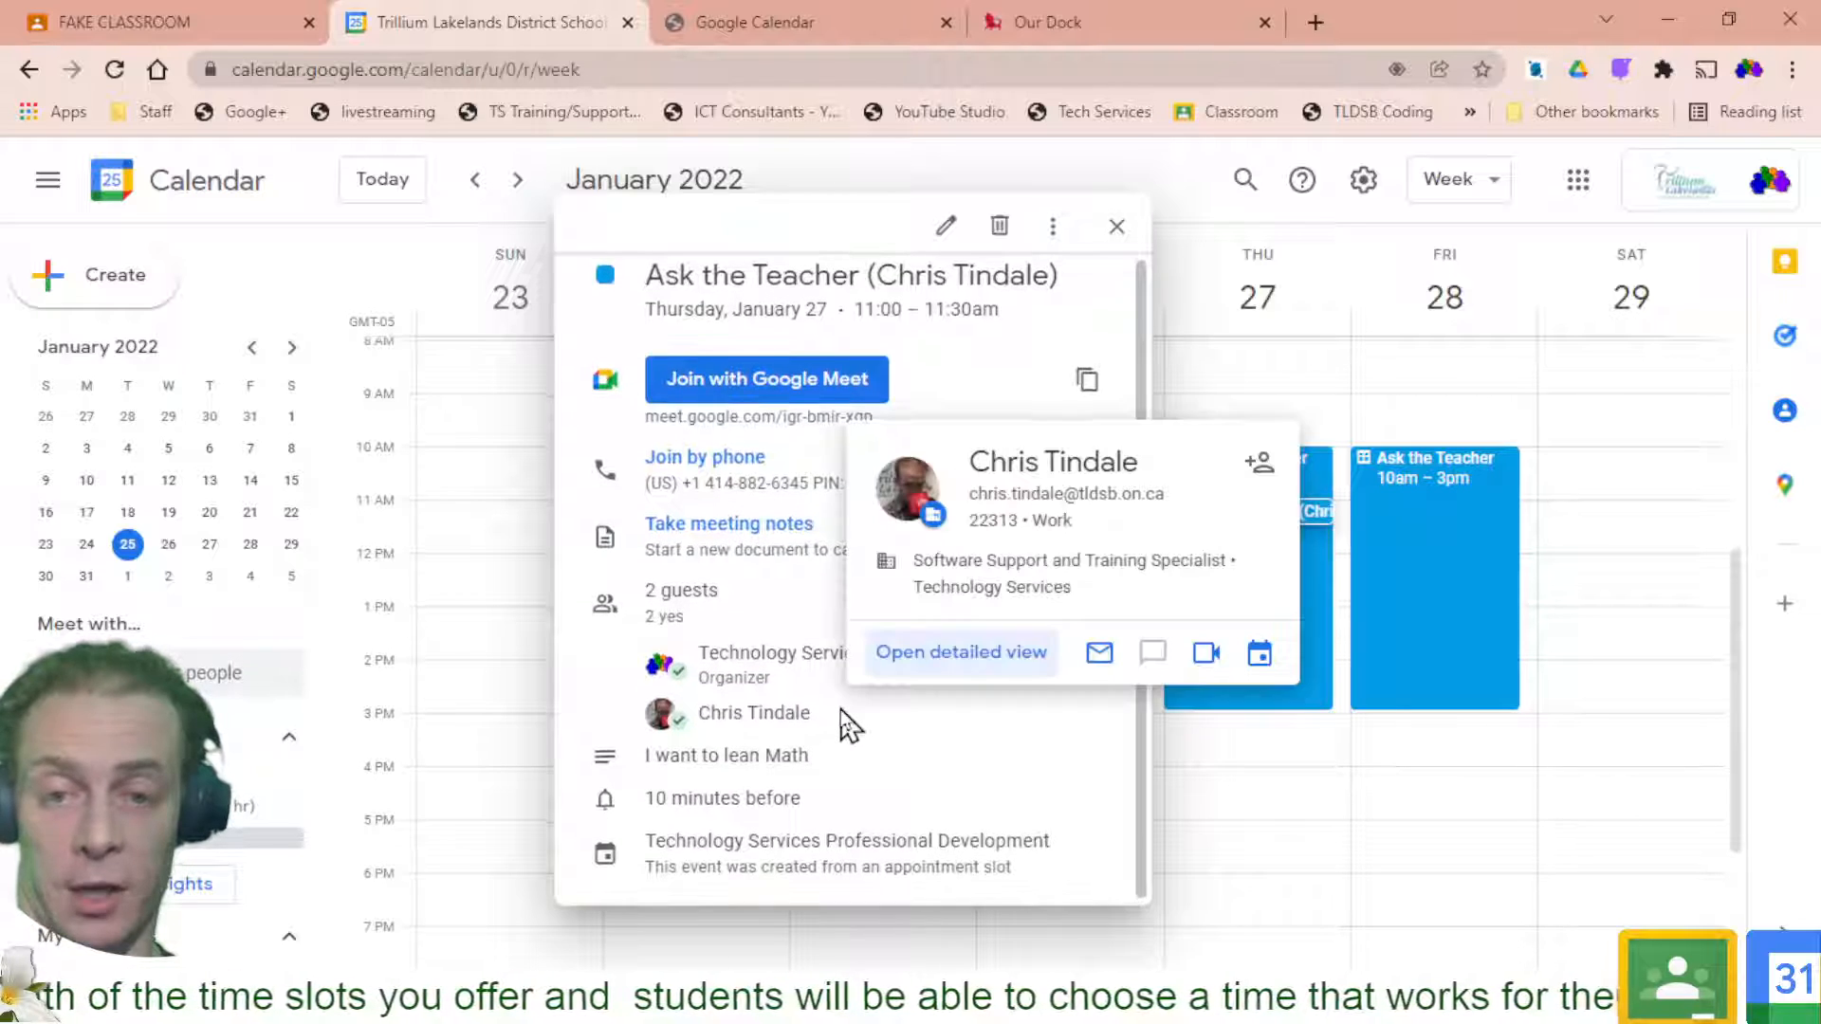
pyautogui.moveTo(717, 756); pyautogui.dragTo(819, 757)
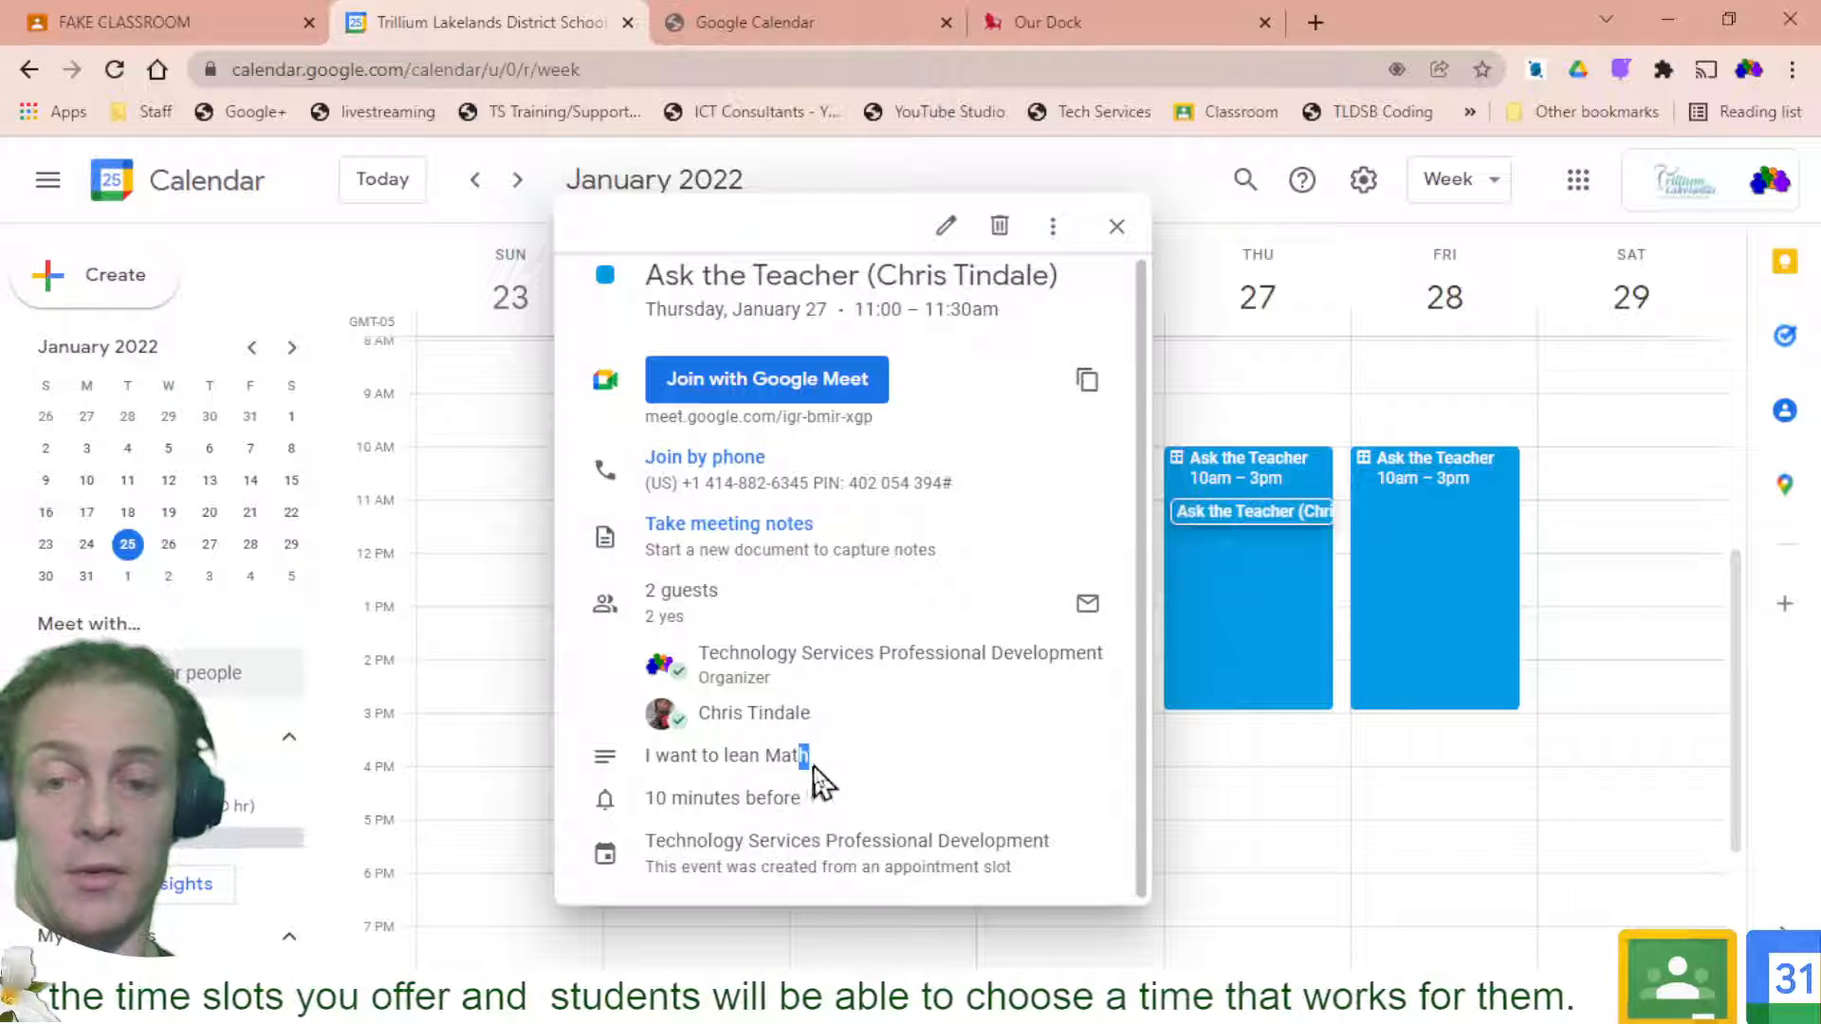
pyautogui.click(820, 755)
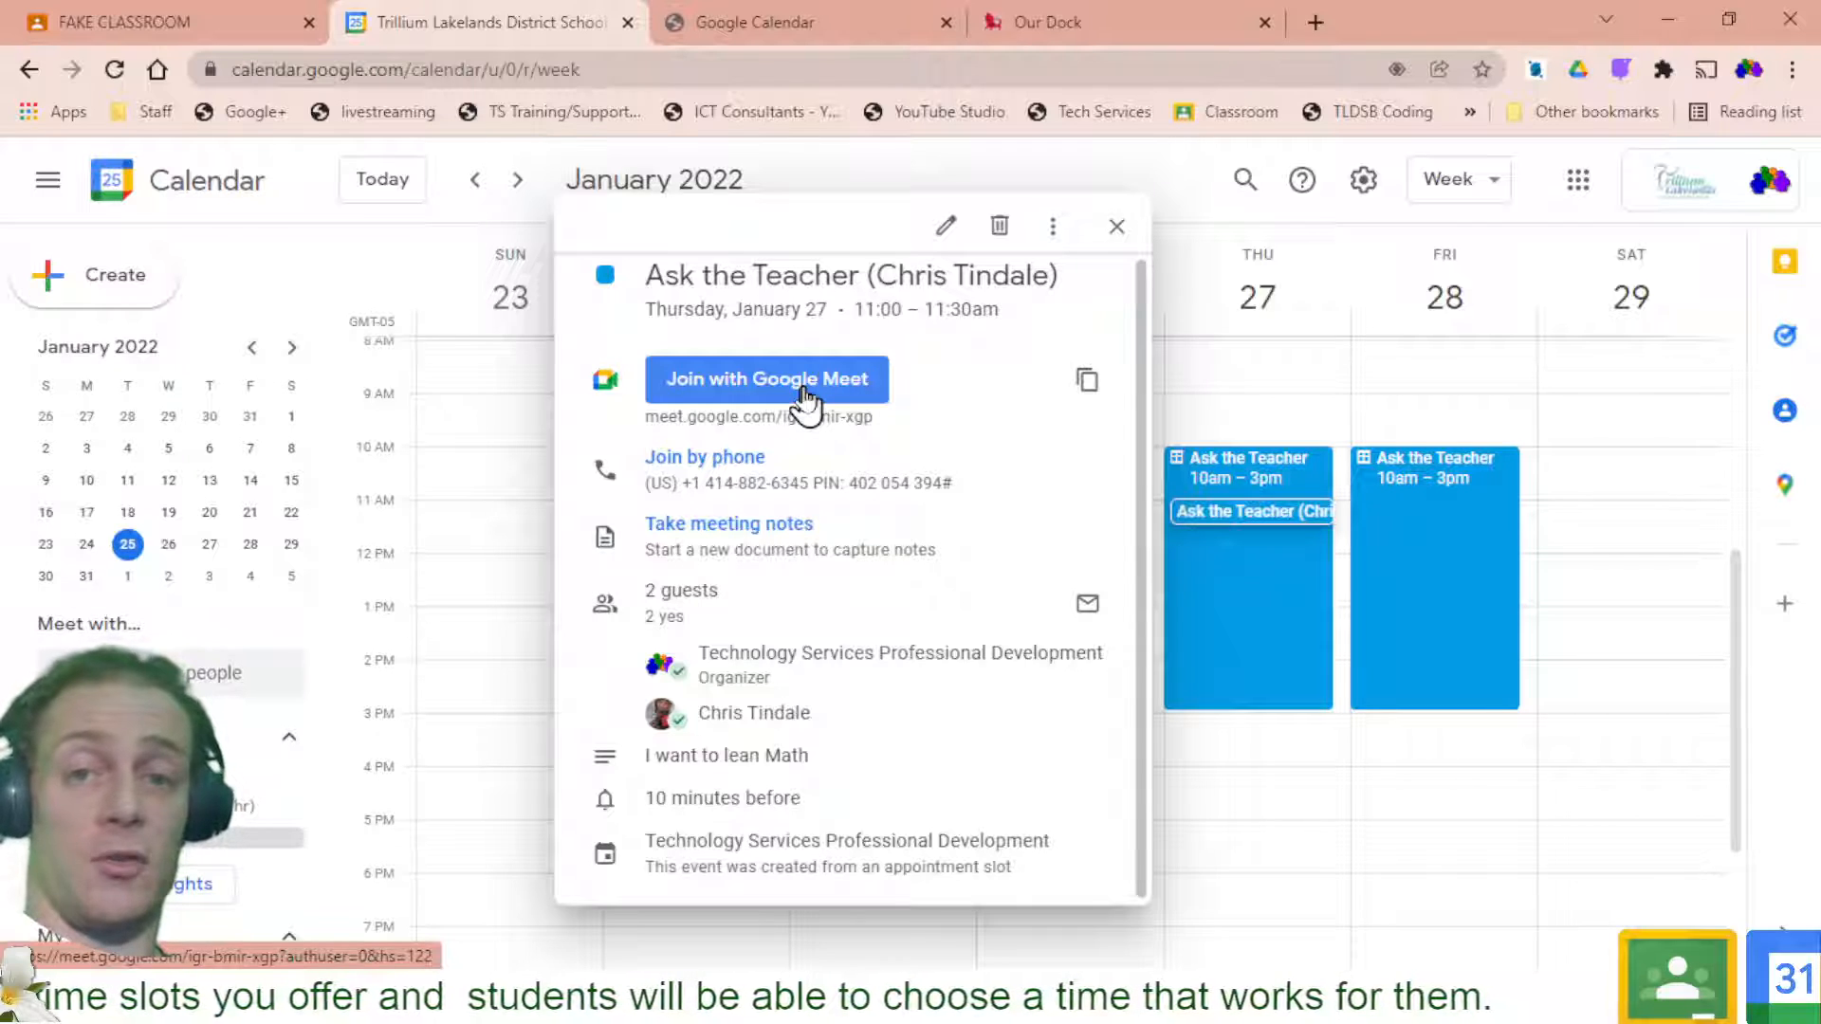
pyautogui.click(1116, 225)
# Open Gmail and view the Ask the Teacher invitation's event details
pyautogui.click(1577, 182)
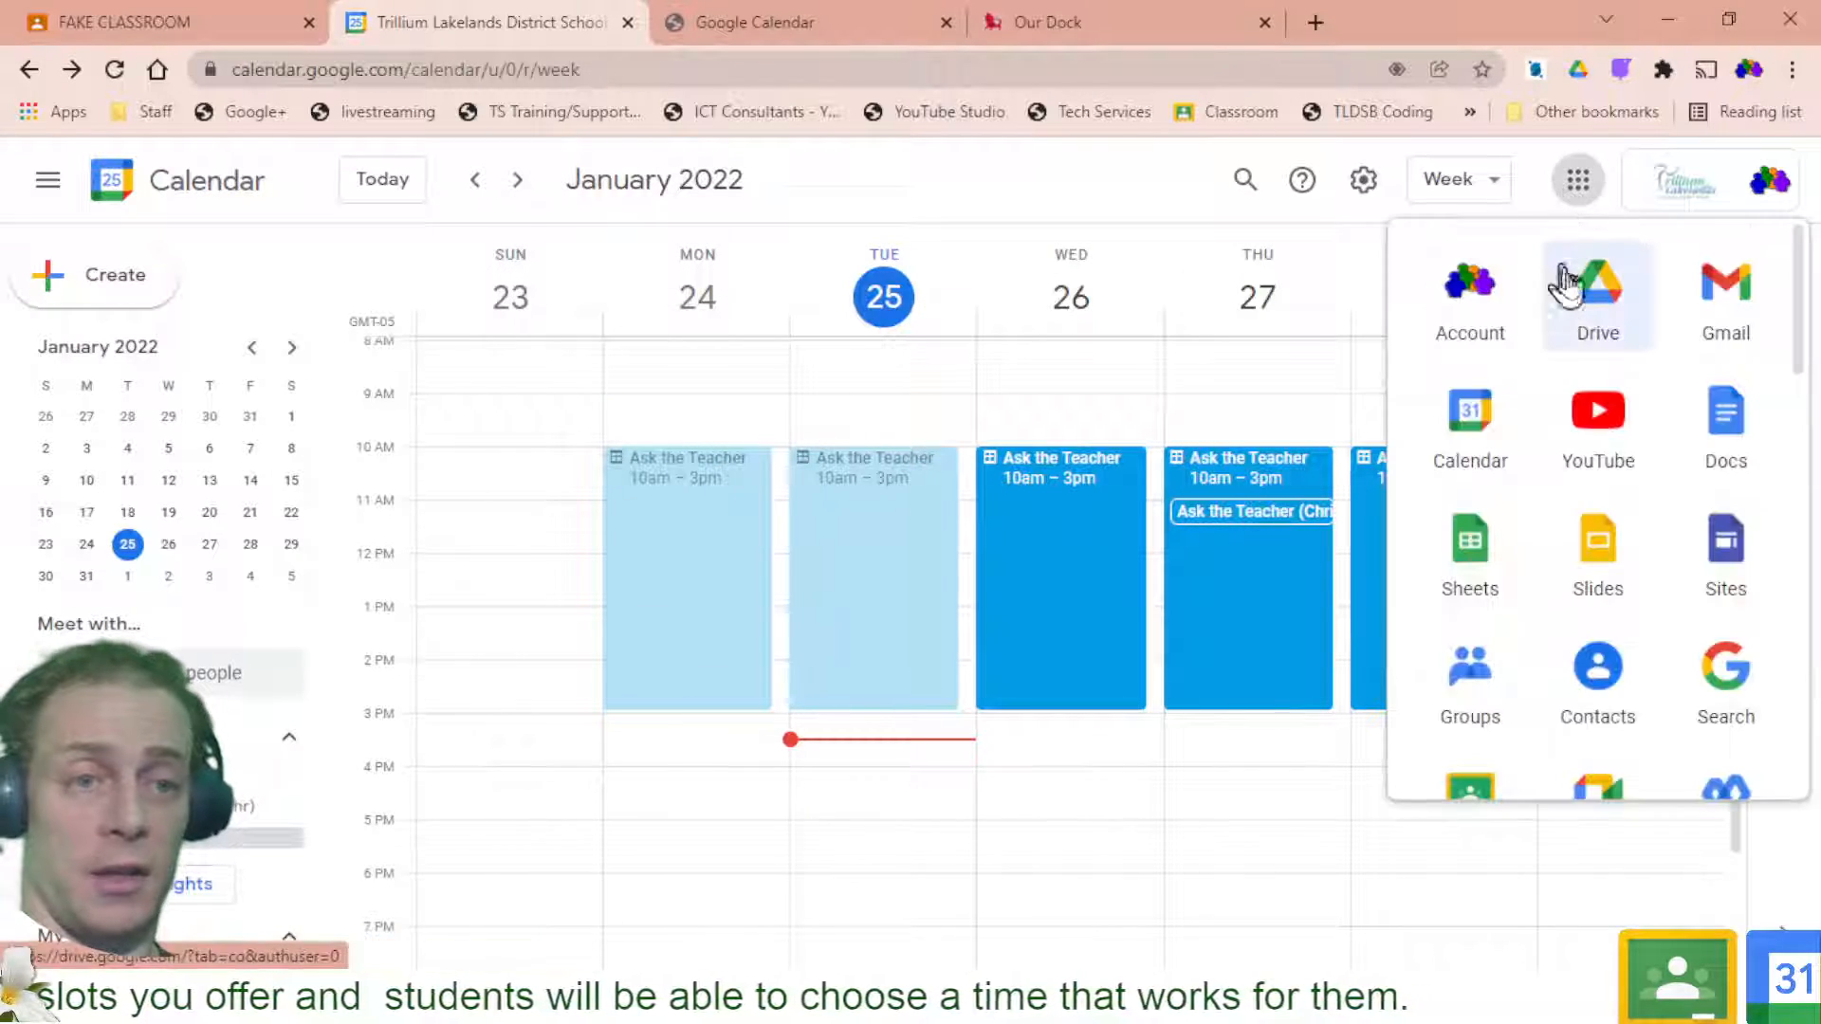
pyautogui.click(1720, 304)
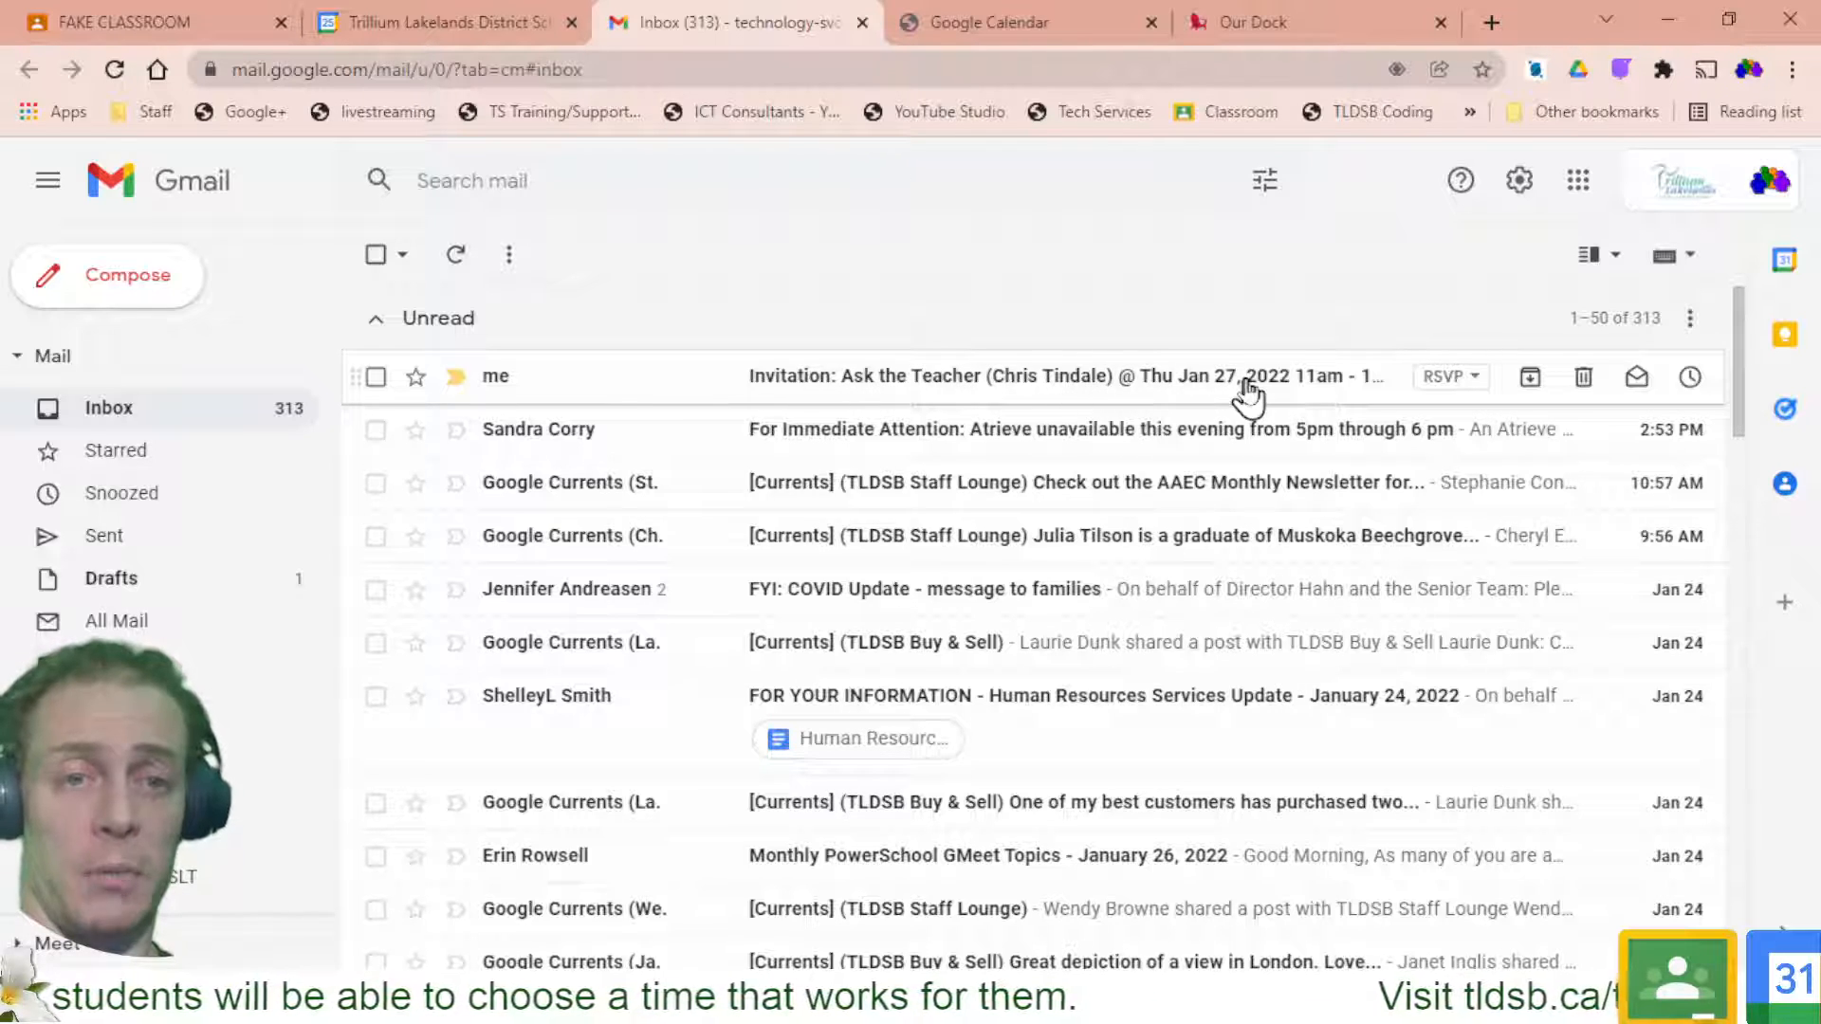
pyautogui.click(1468, 379)
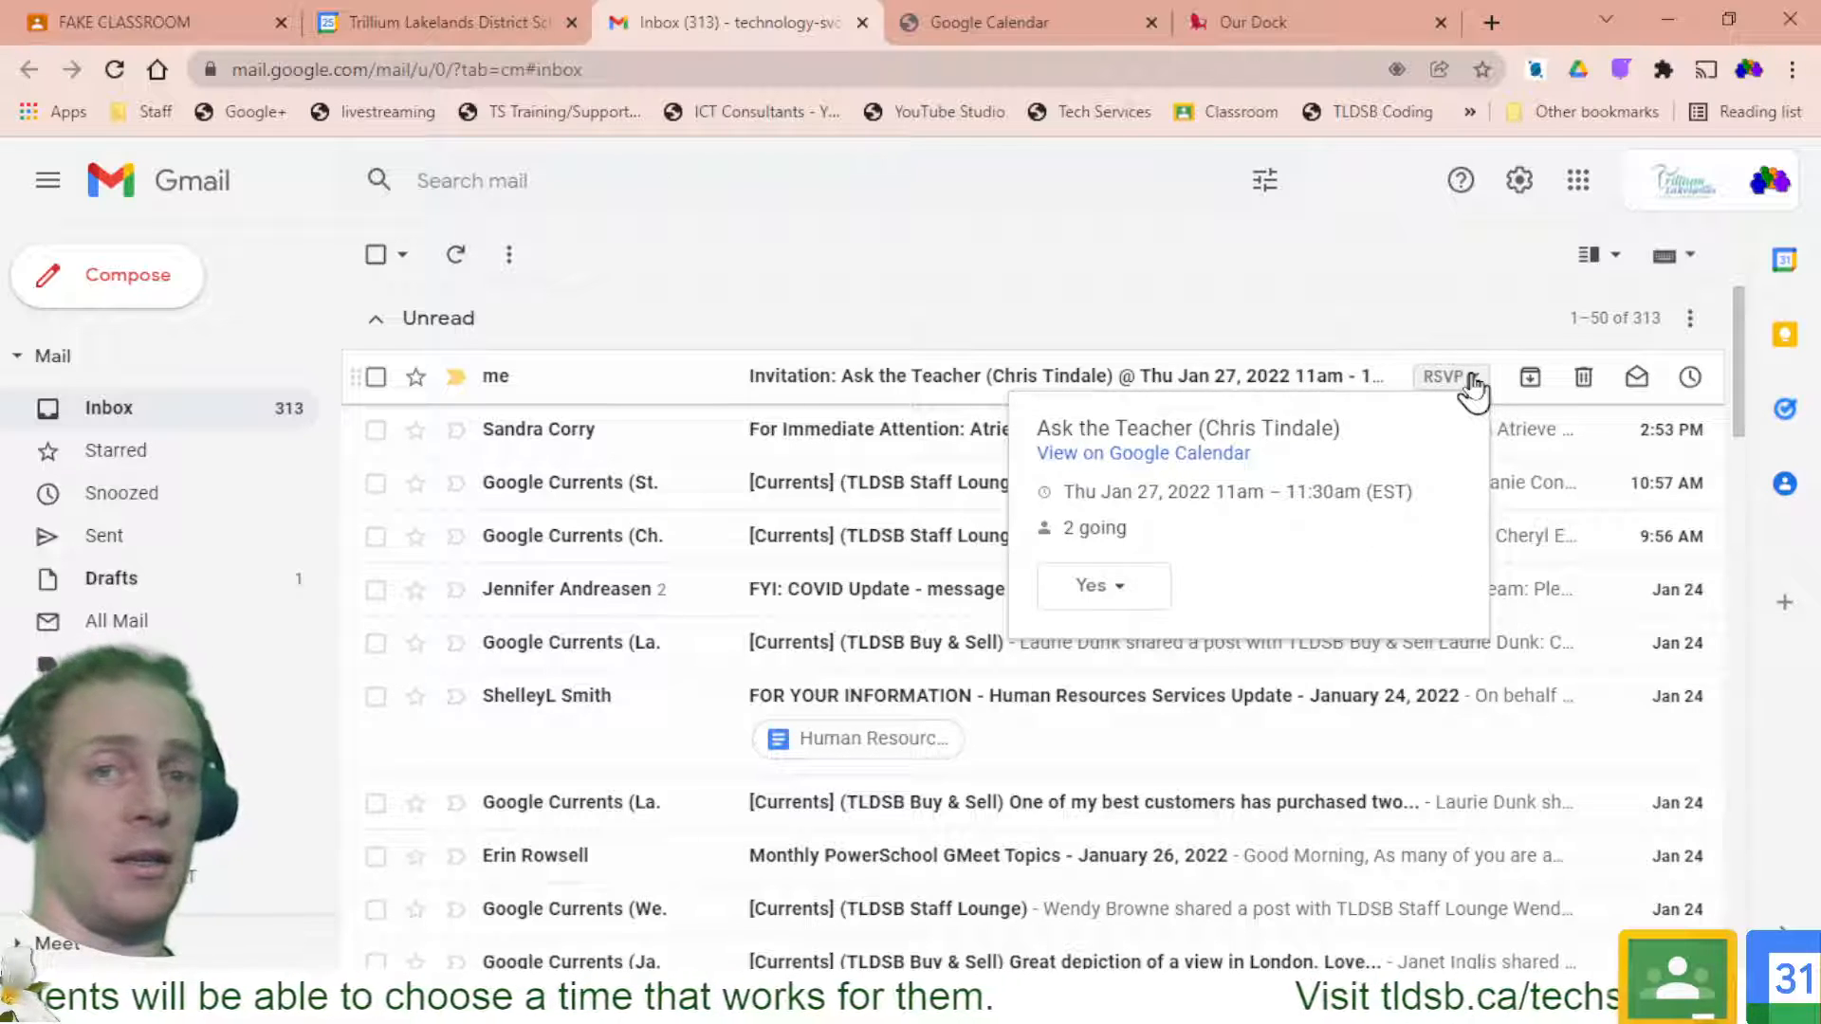
pyautogui.click(1473, 382)
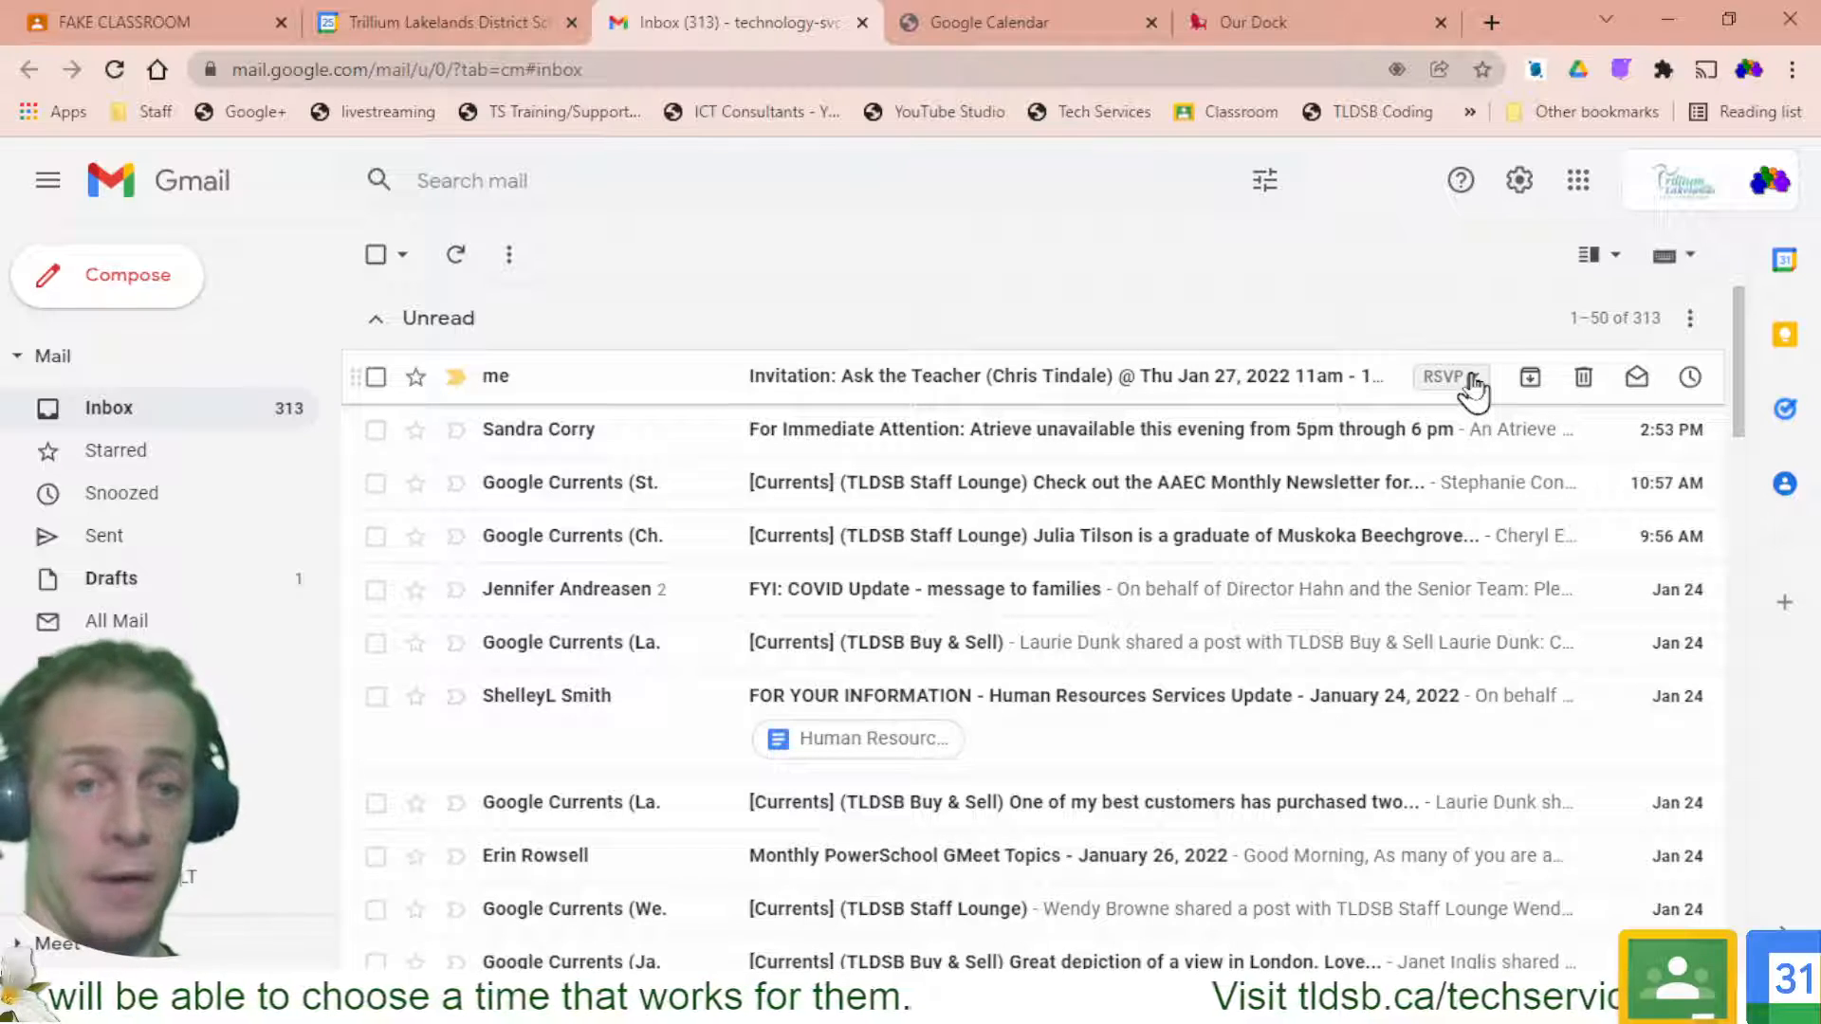
pyautogui.click(1770, 269)
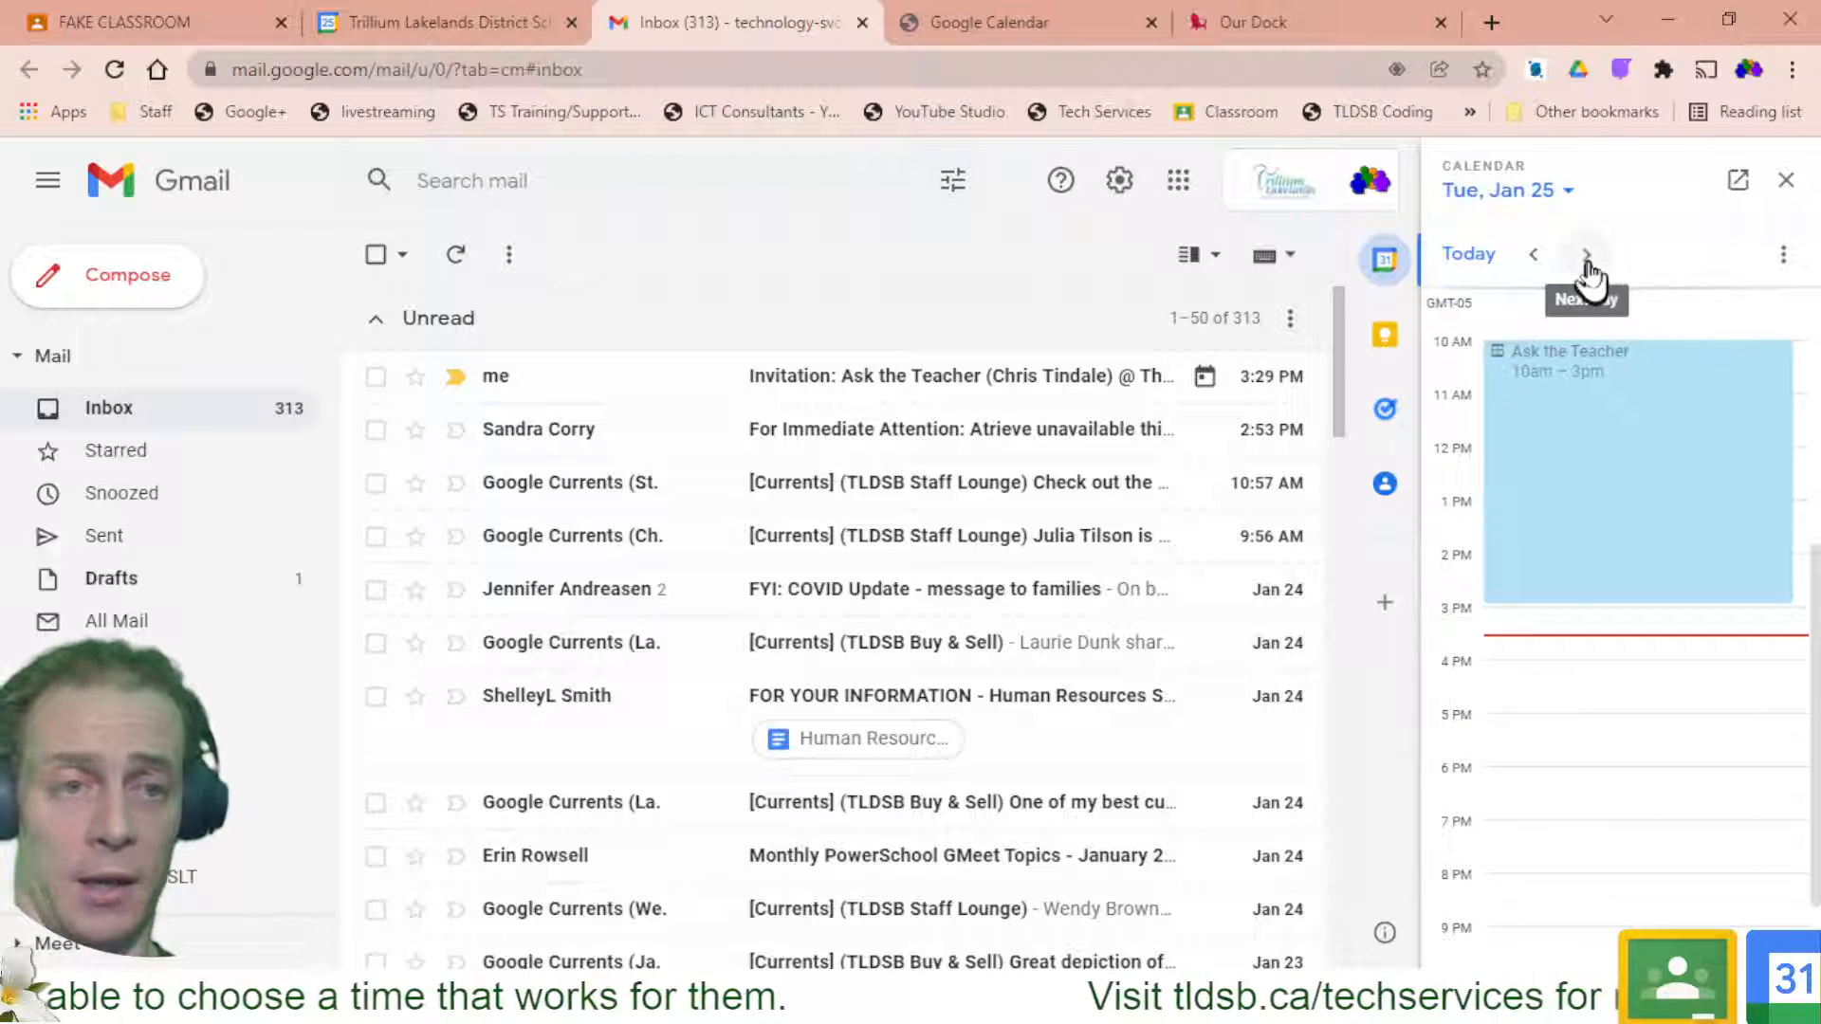
pyautogui.click(1585, 258)
pyautogui.click(1585, 258)
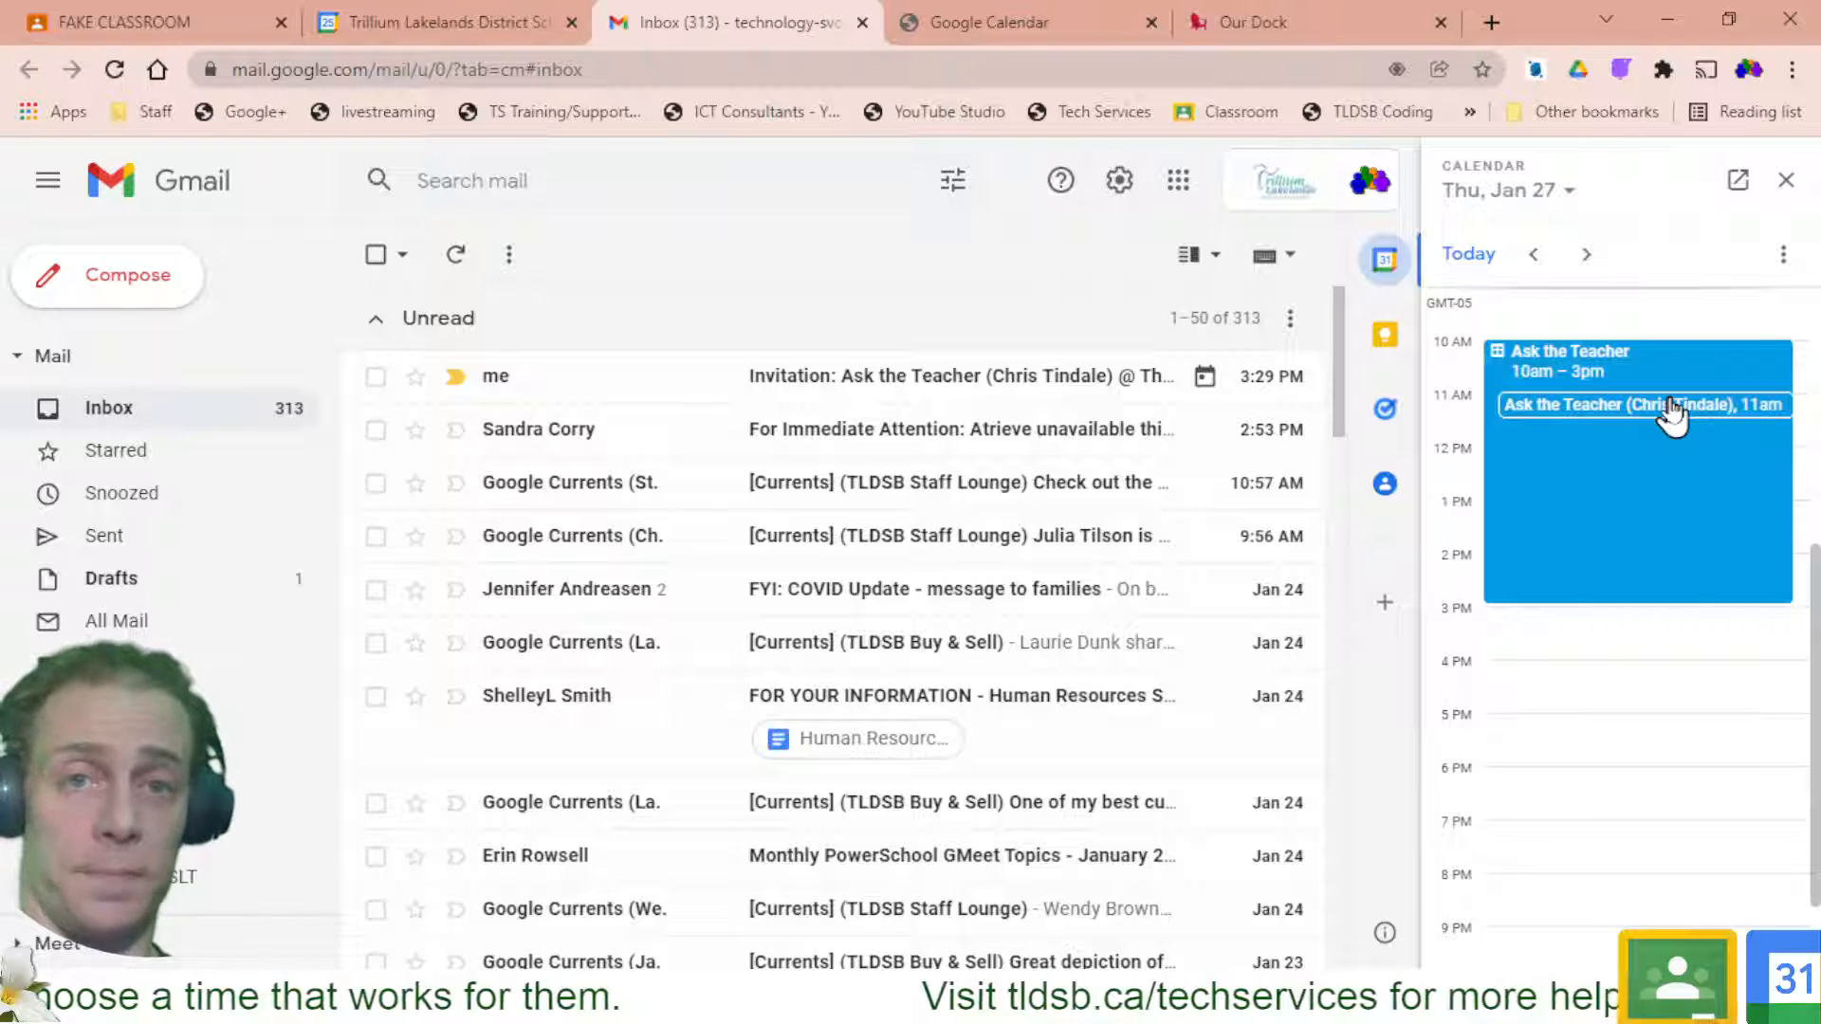
pyautogui.click(1022, 8)
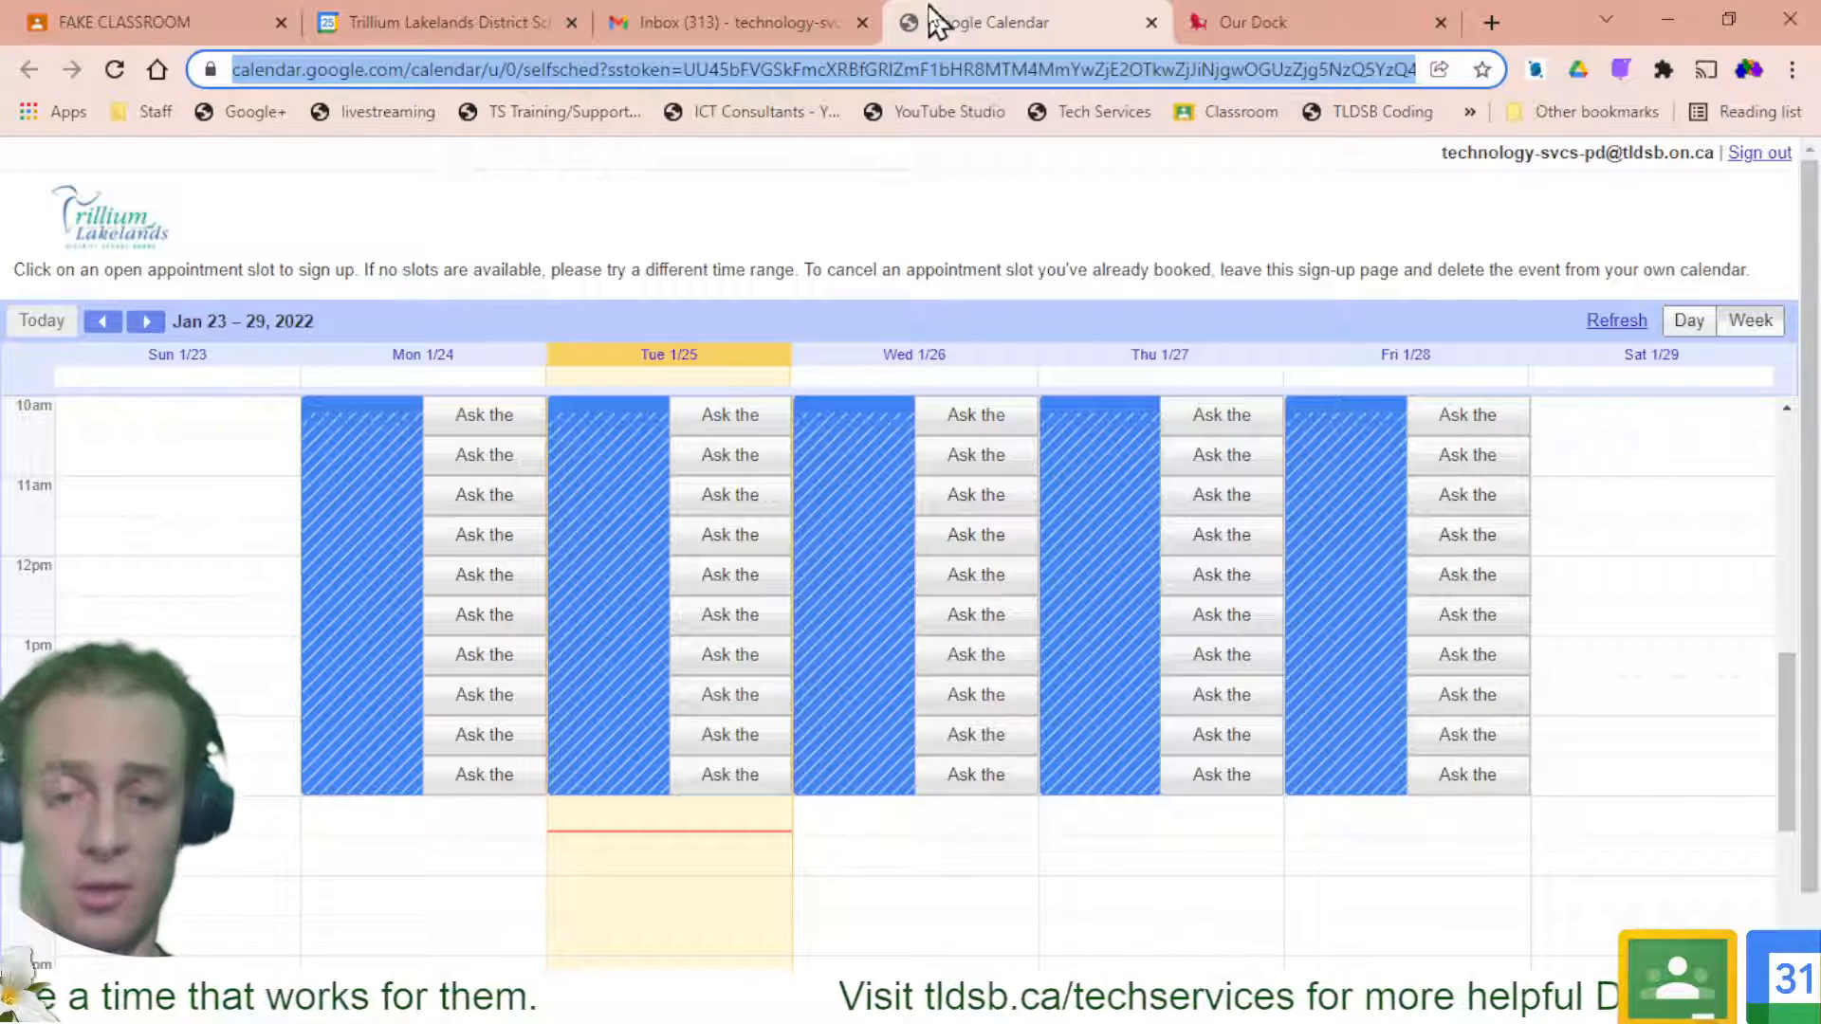
# Create a block of 10-minute appointment slots on Monday, February 7, 10am–3pm
pyautogui.click(468, 20)
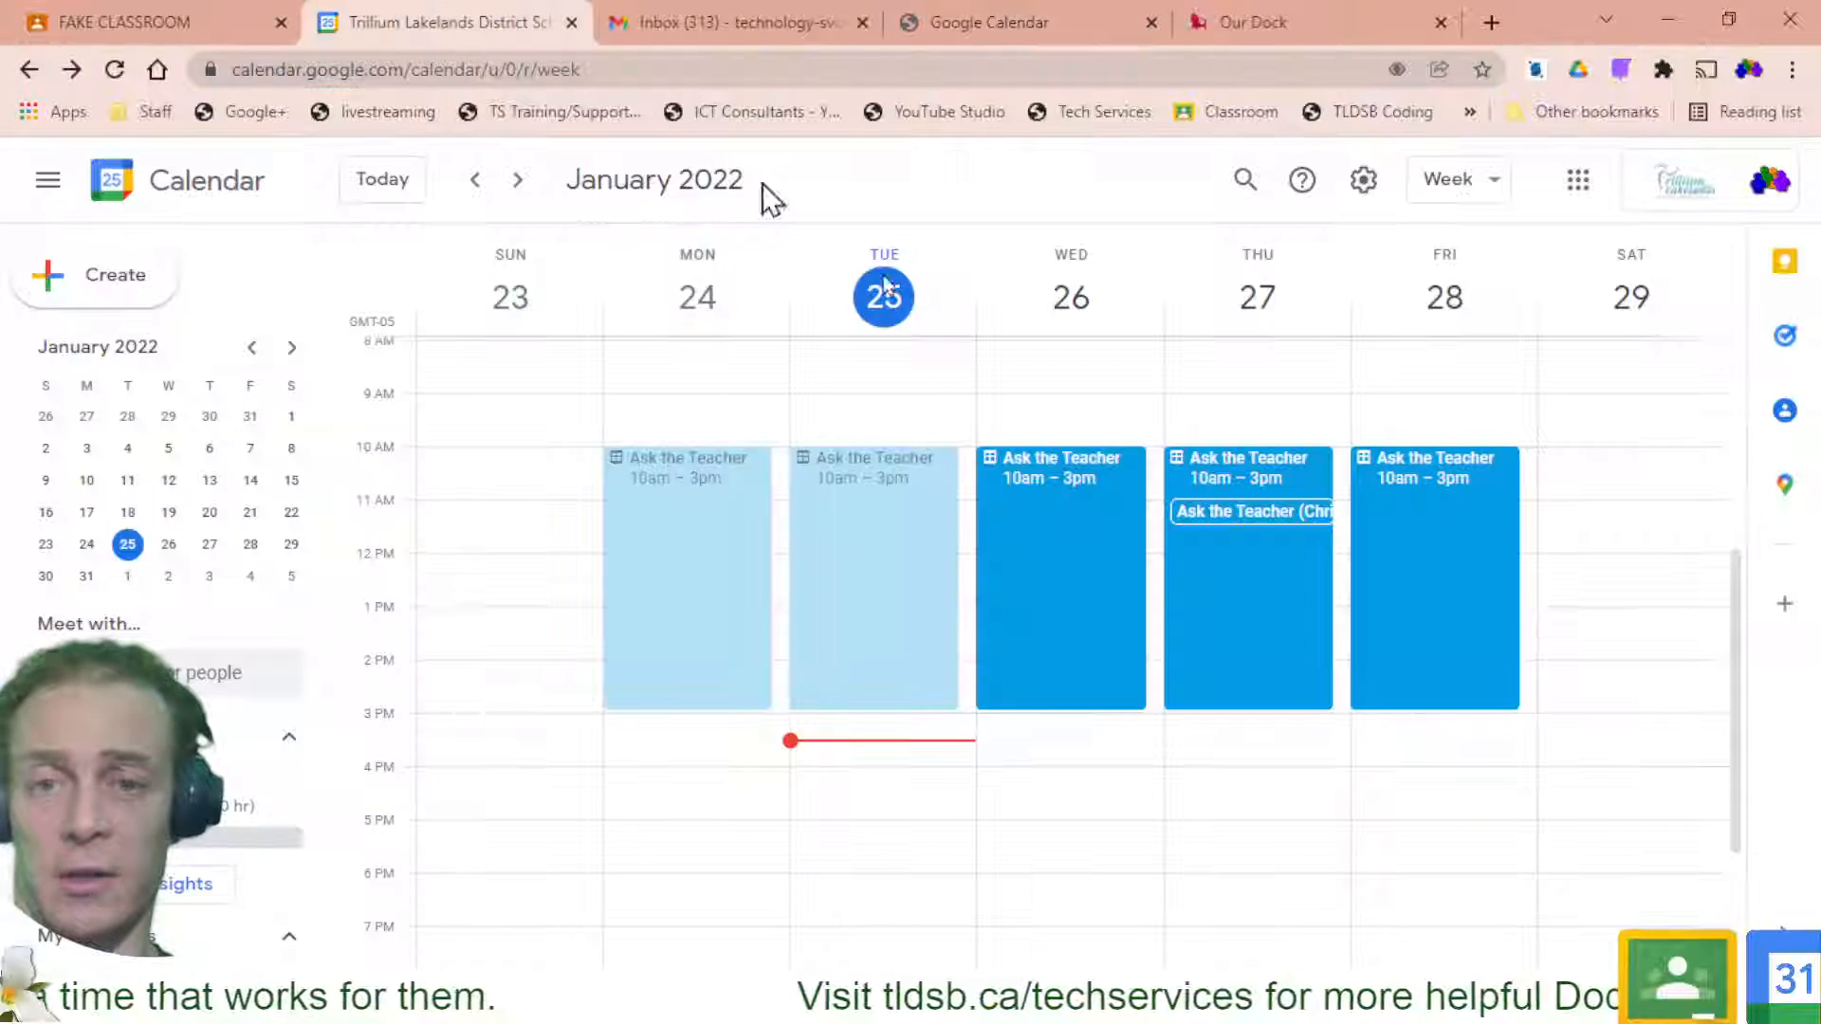
pyautogui.click(517, 182)
pyautogui.click(517, 180)
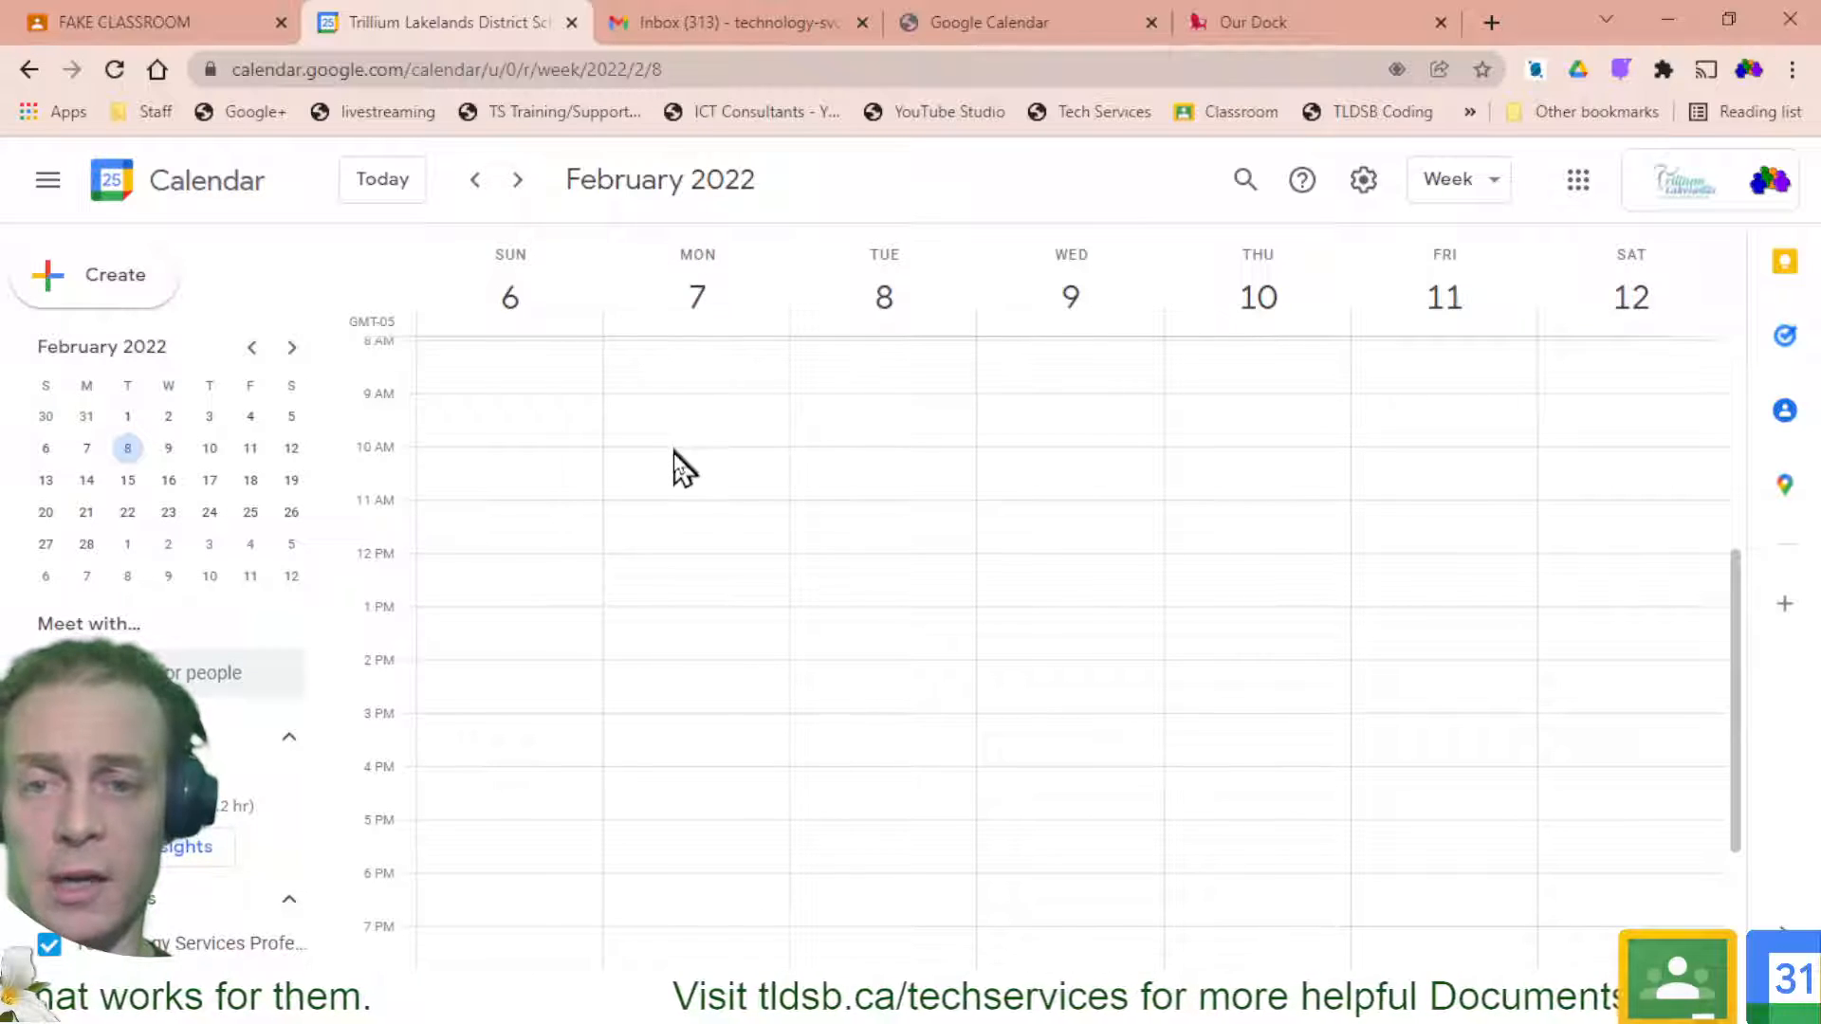
pyautogui.moveTo(674, 467); pyautogui.dragTo(671, 711)
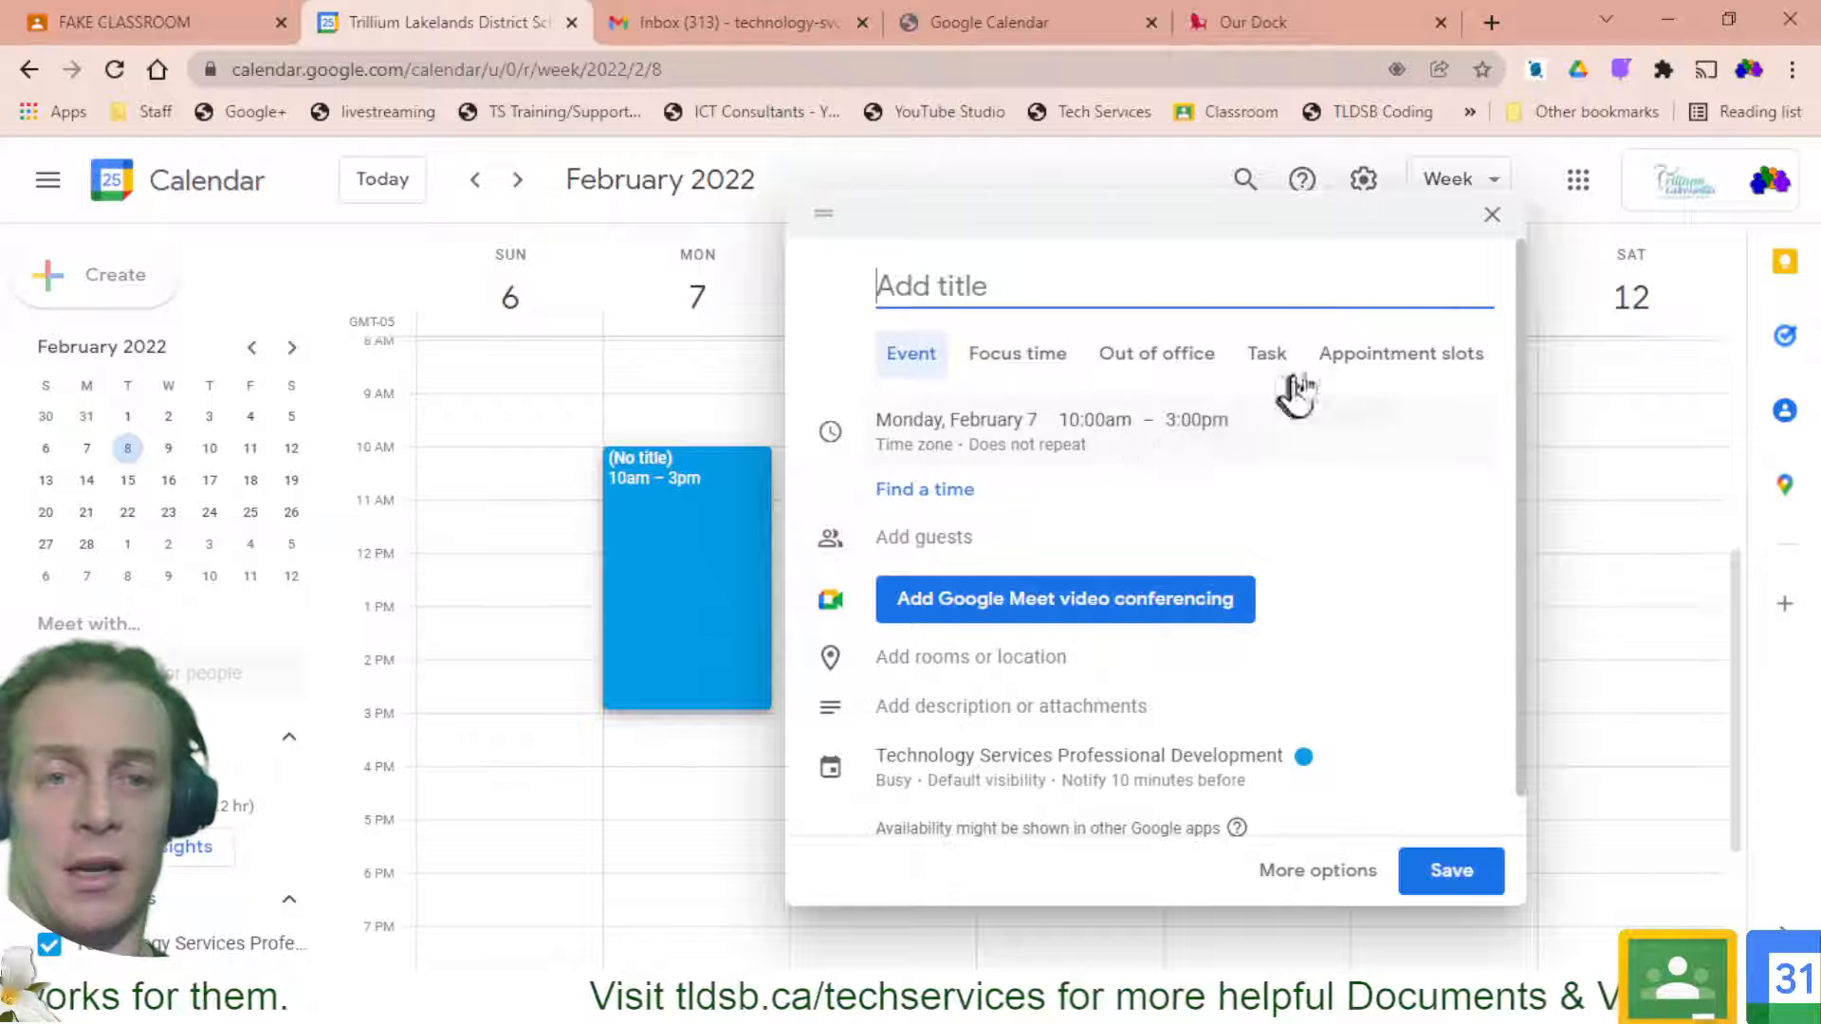
pyautogui.click(1385, 362)
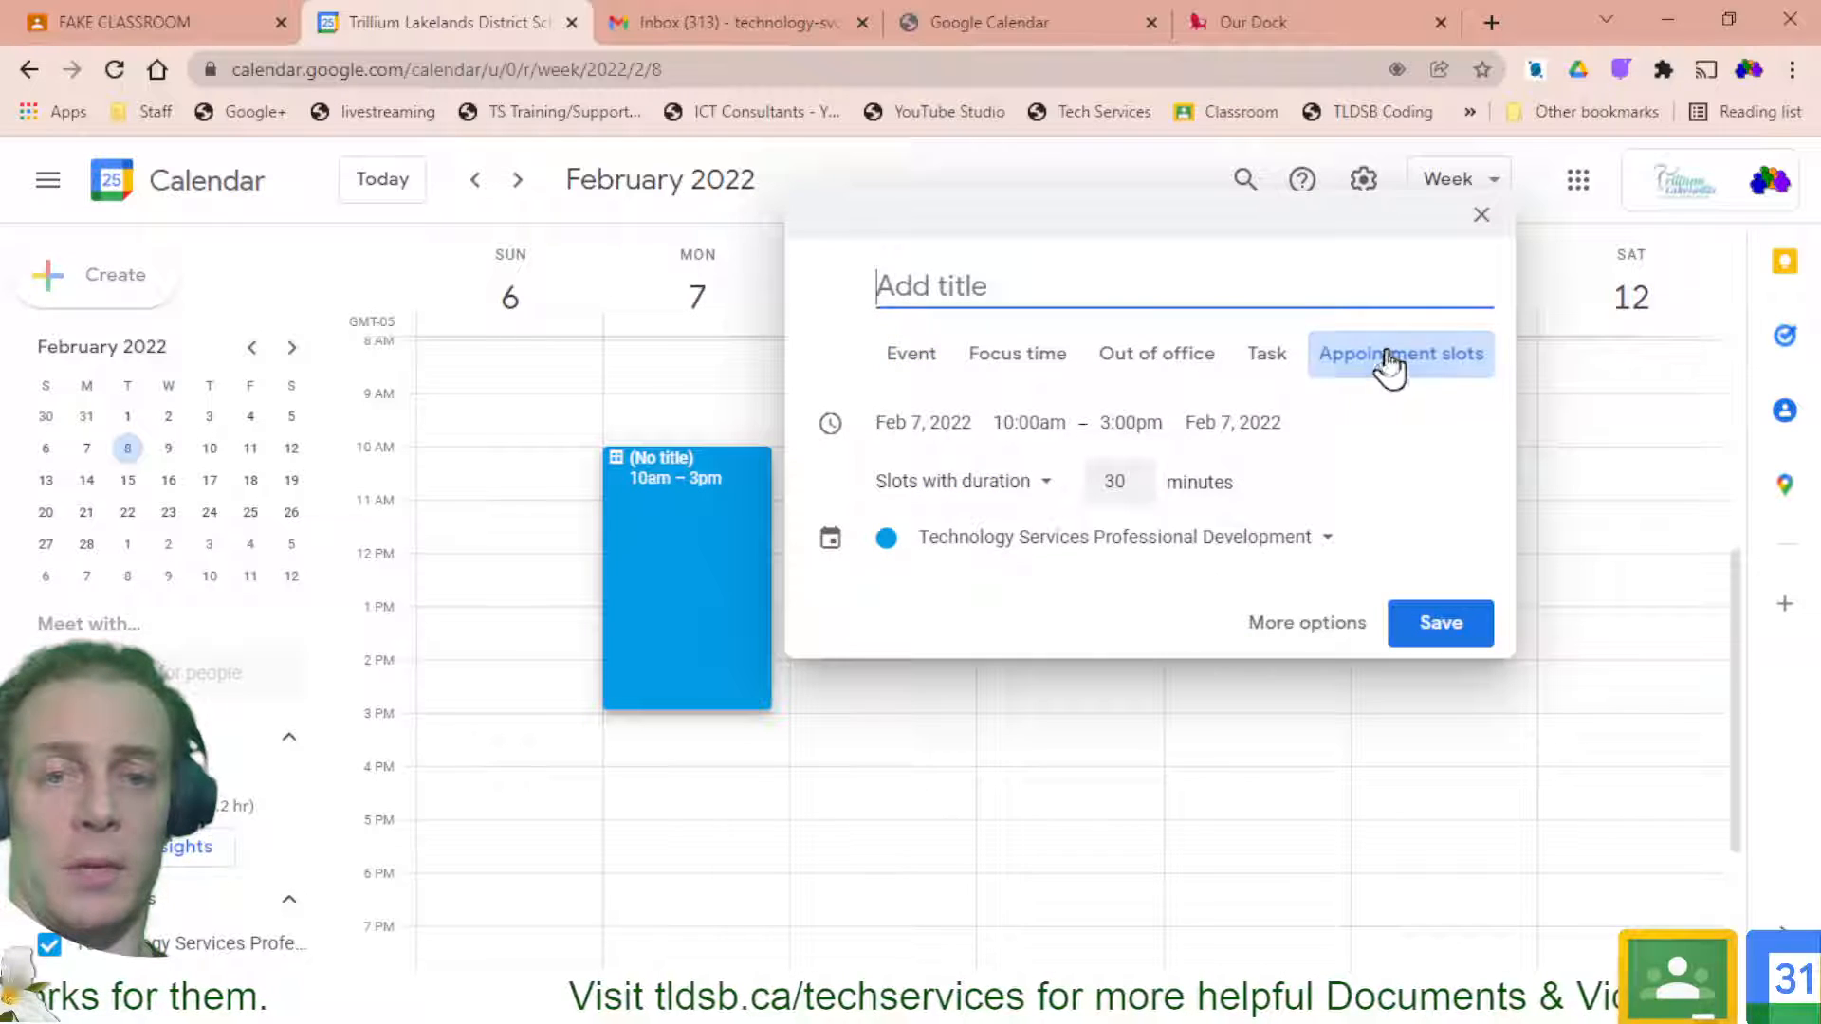
pyautogui.click(1136, 490)
pyautogui.click(1136, 490)
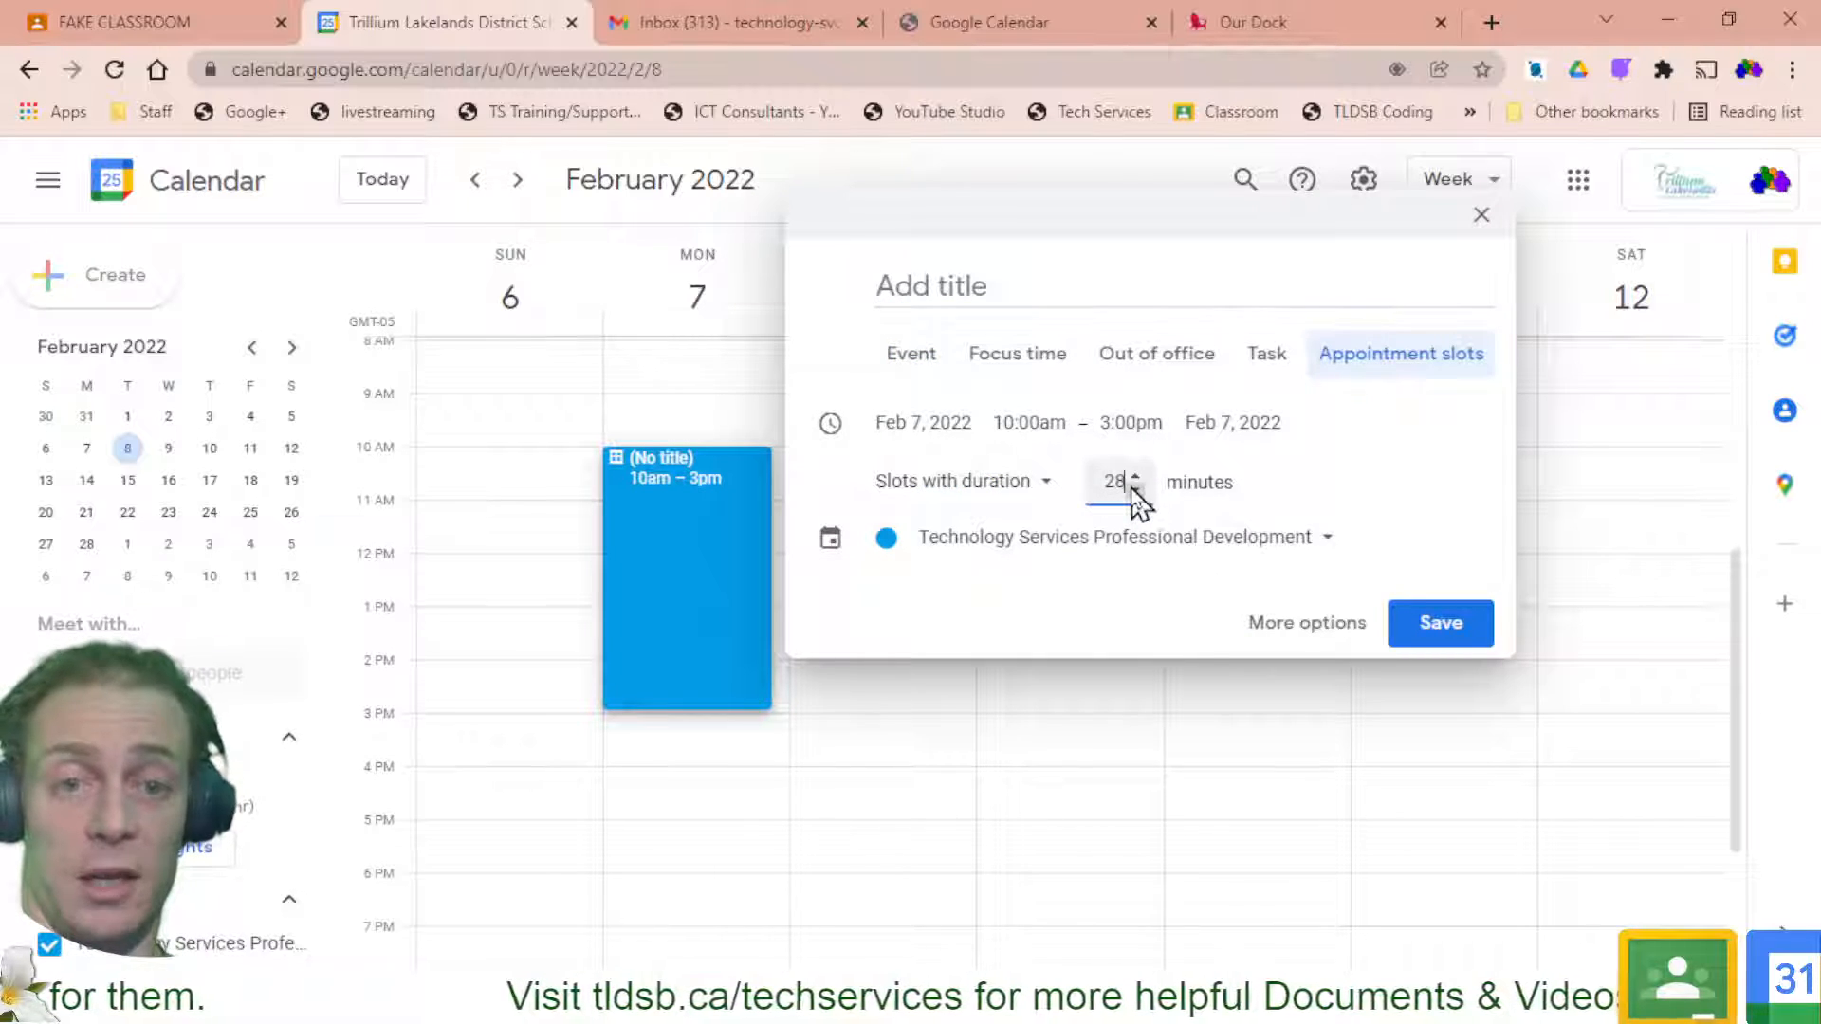
pyautogui.moveTo(1124, 483); pyautogui.dragTo(1069, 487)
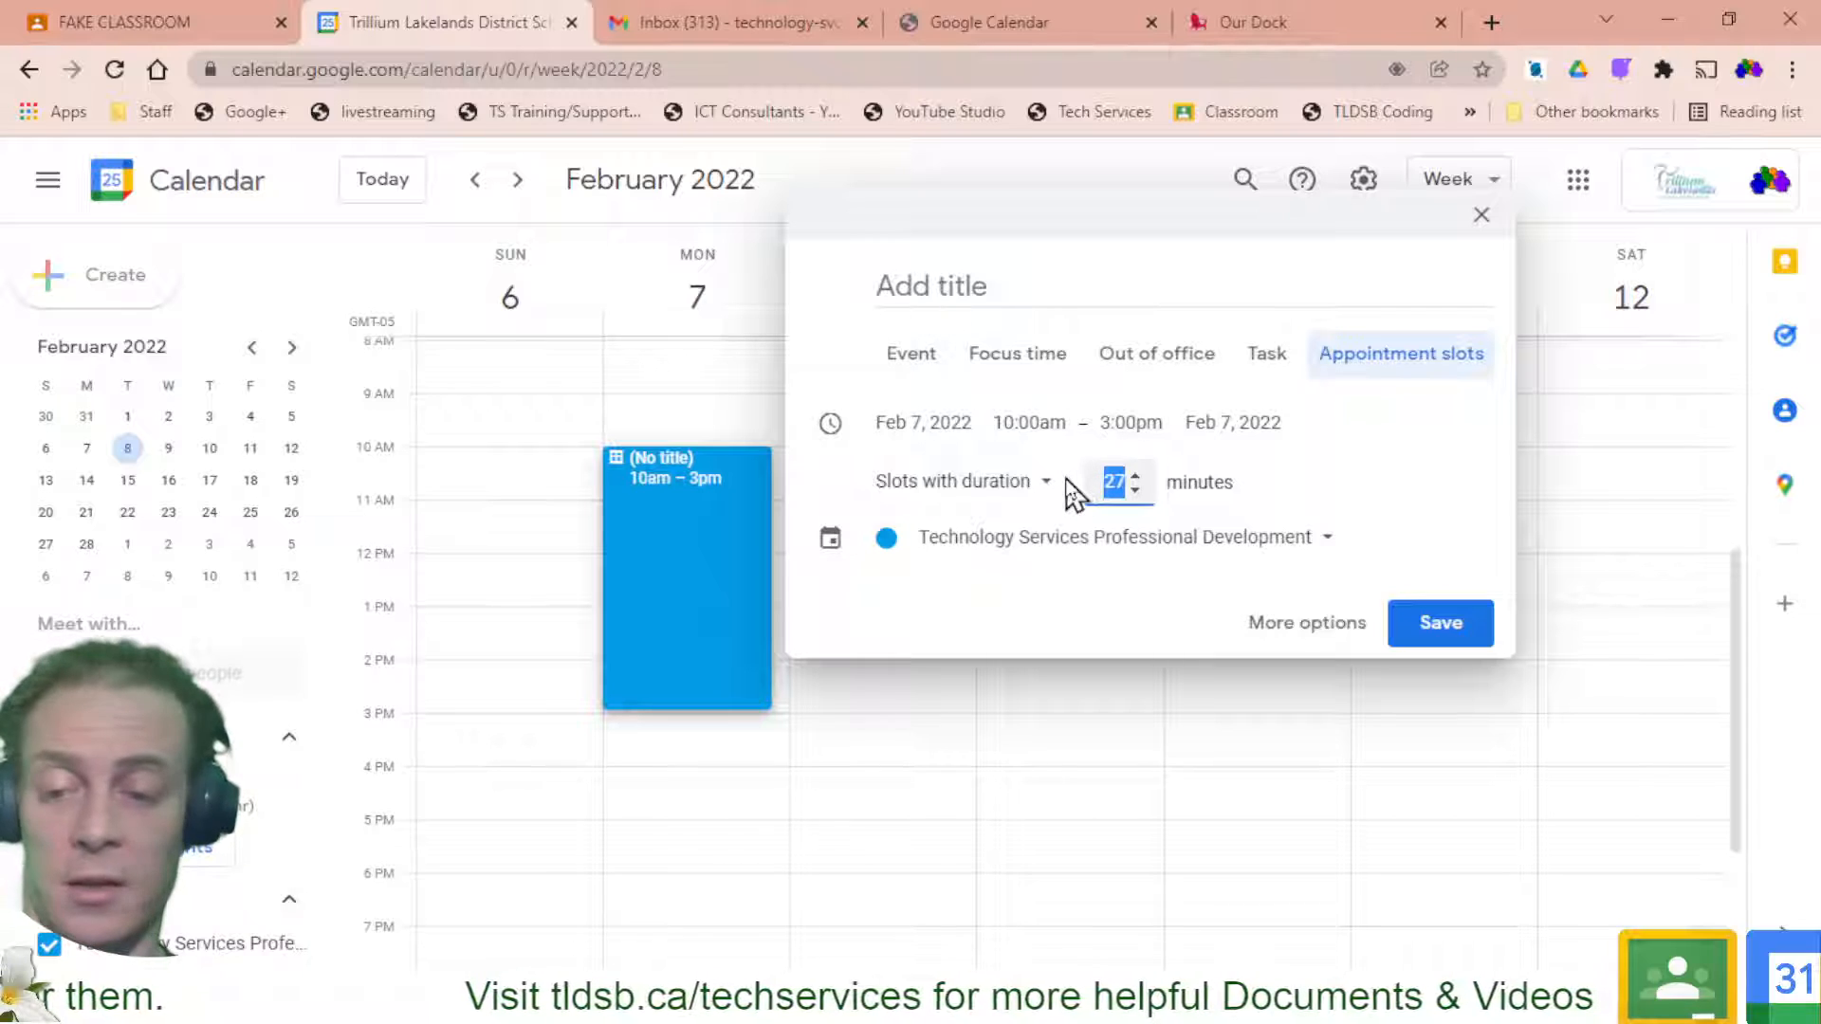
pyautogui.write('10')
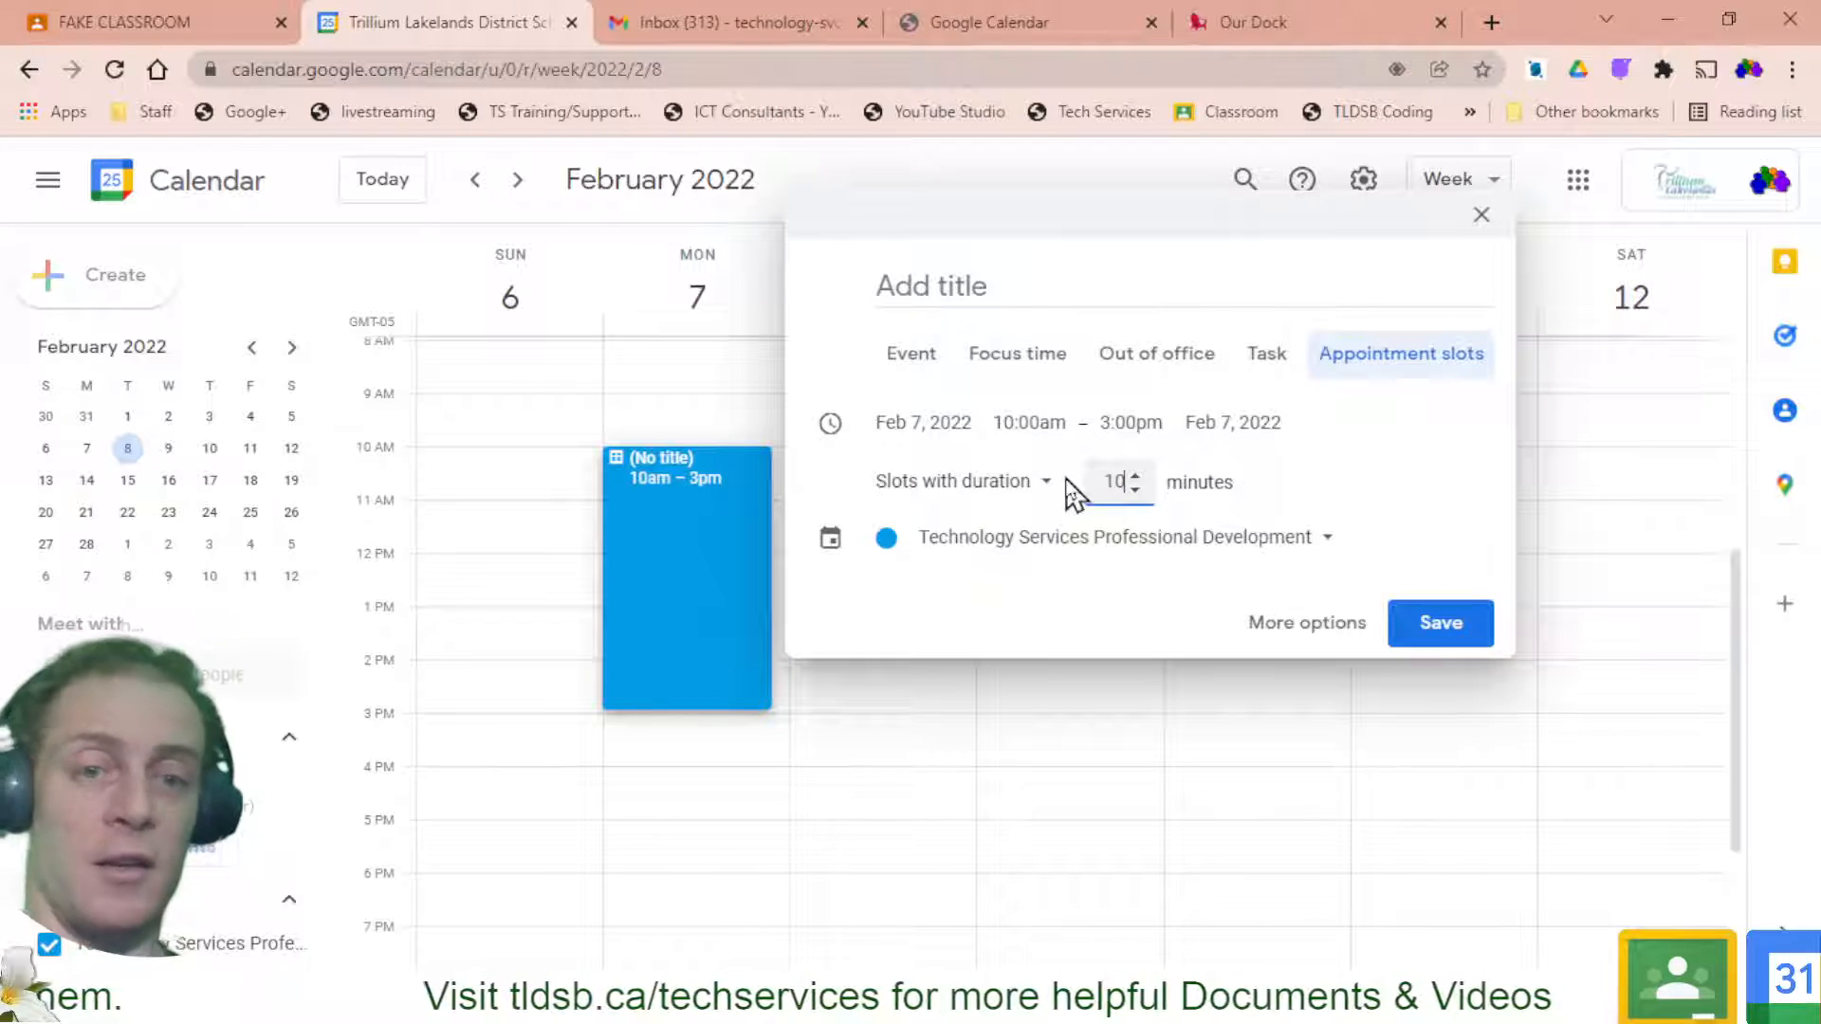
pyautogui.click(1413, 475)
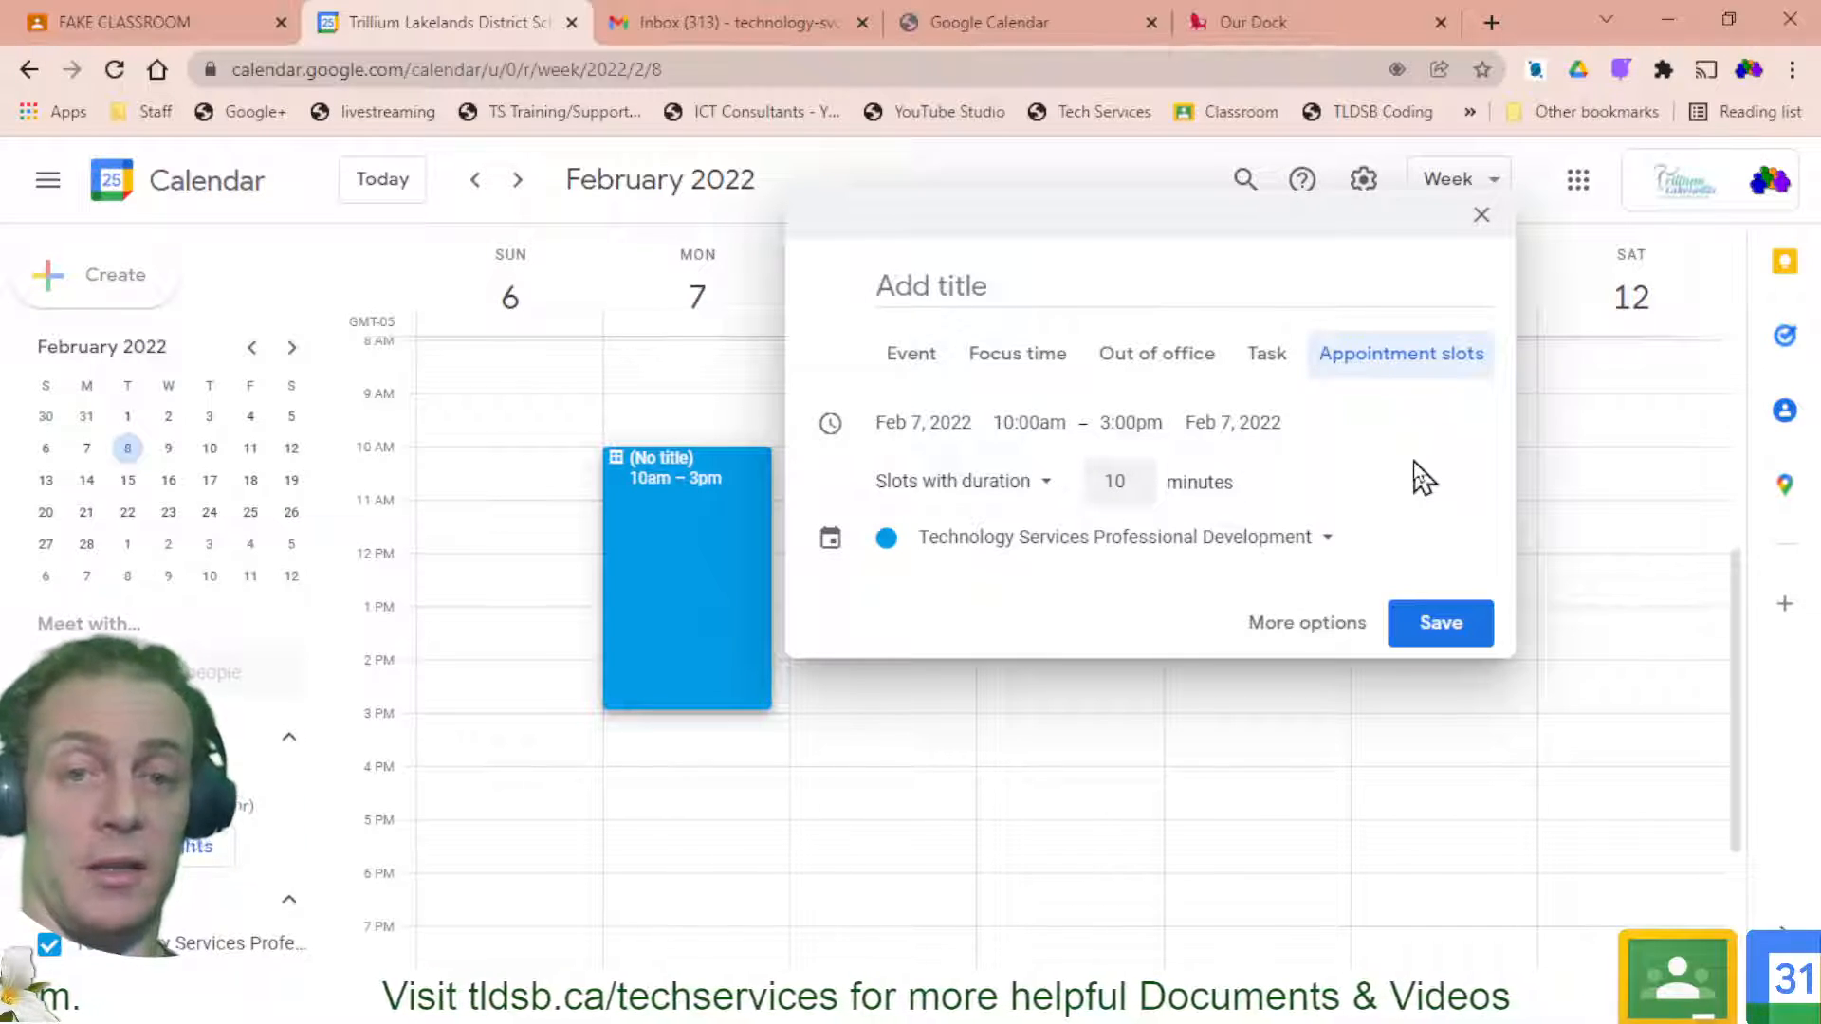
pyautogui.click(1452, 634)
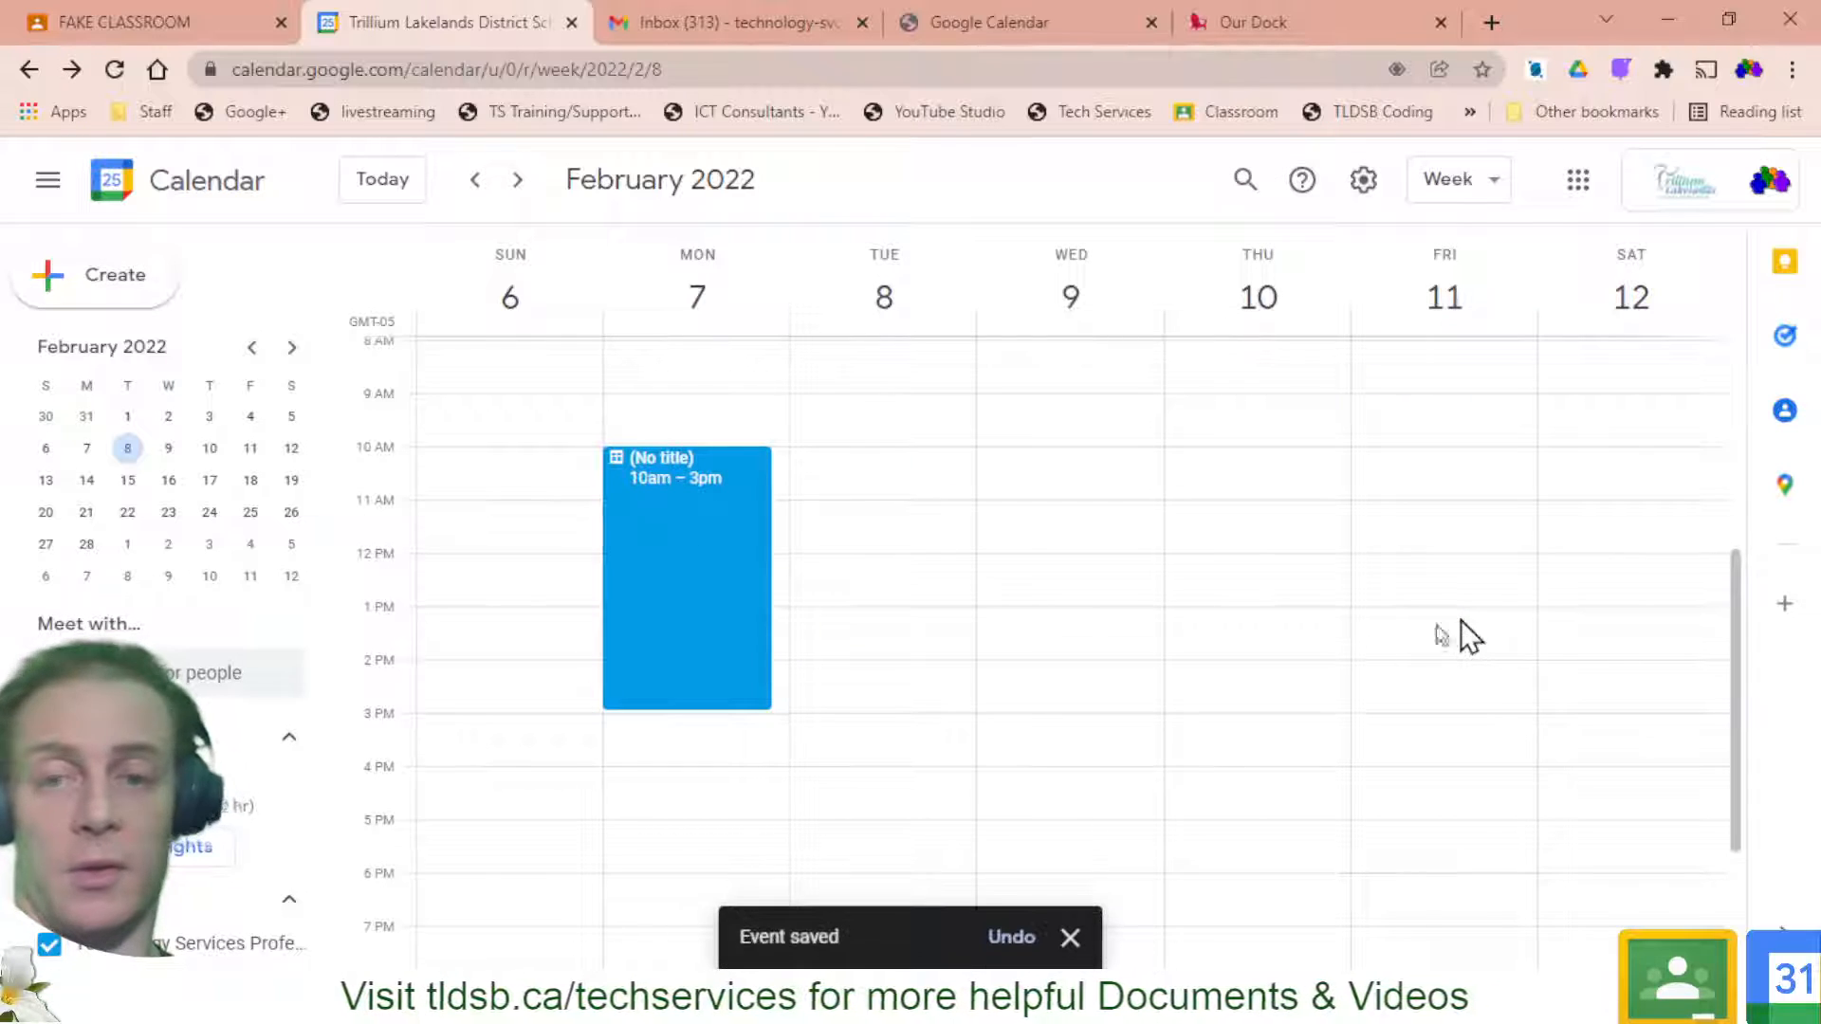
# Title the new slot block 'Ask the Teacher' and save it
pyautogui.click(670, 607)
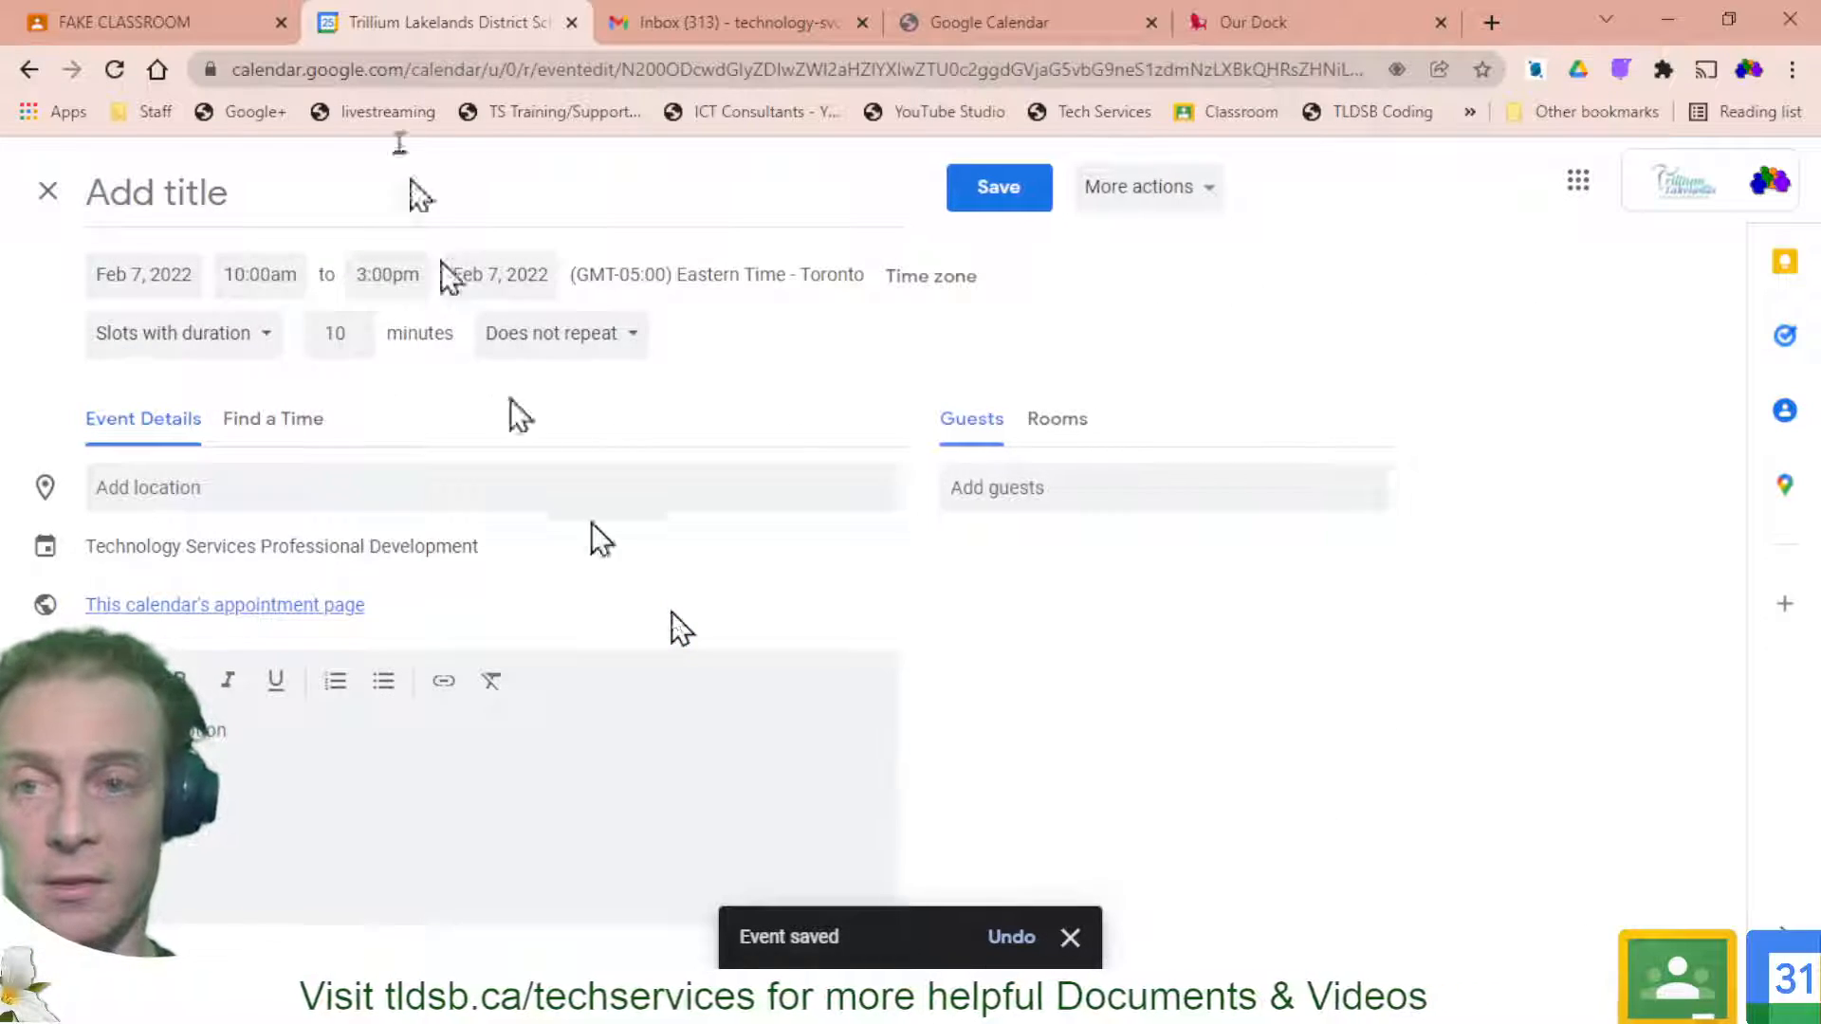
pyautogui.click(383, 210)
pyautogui.write('As')
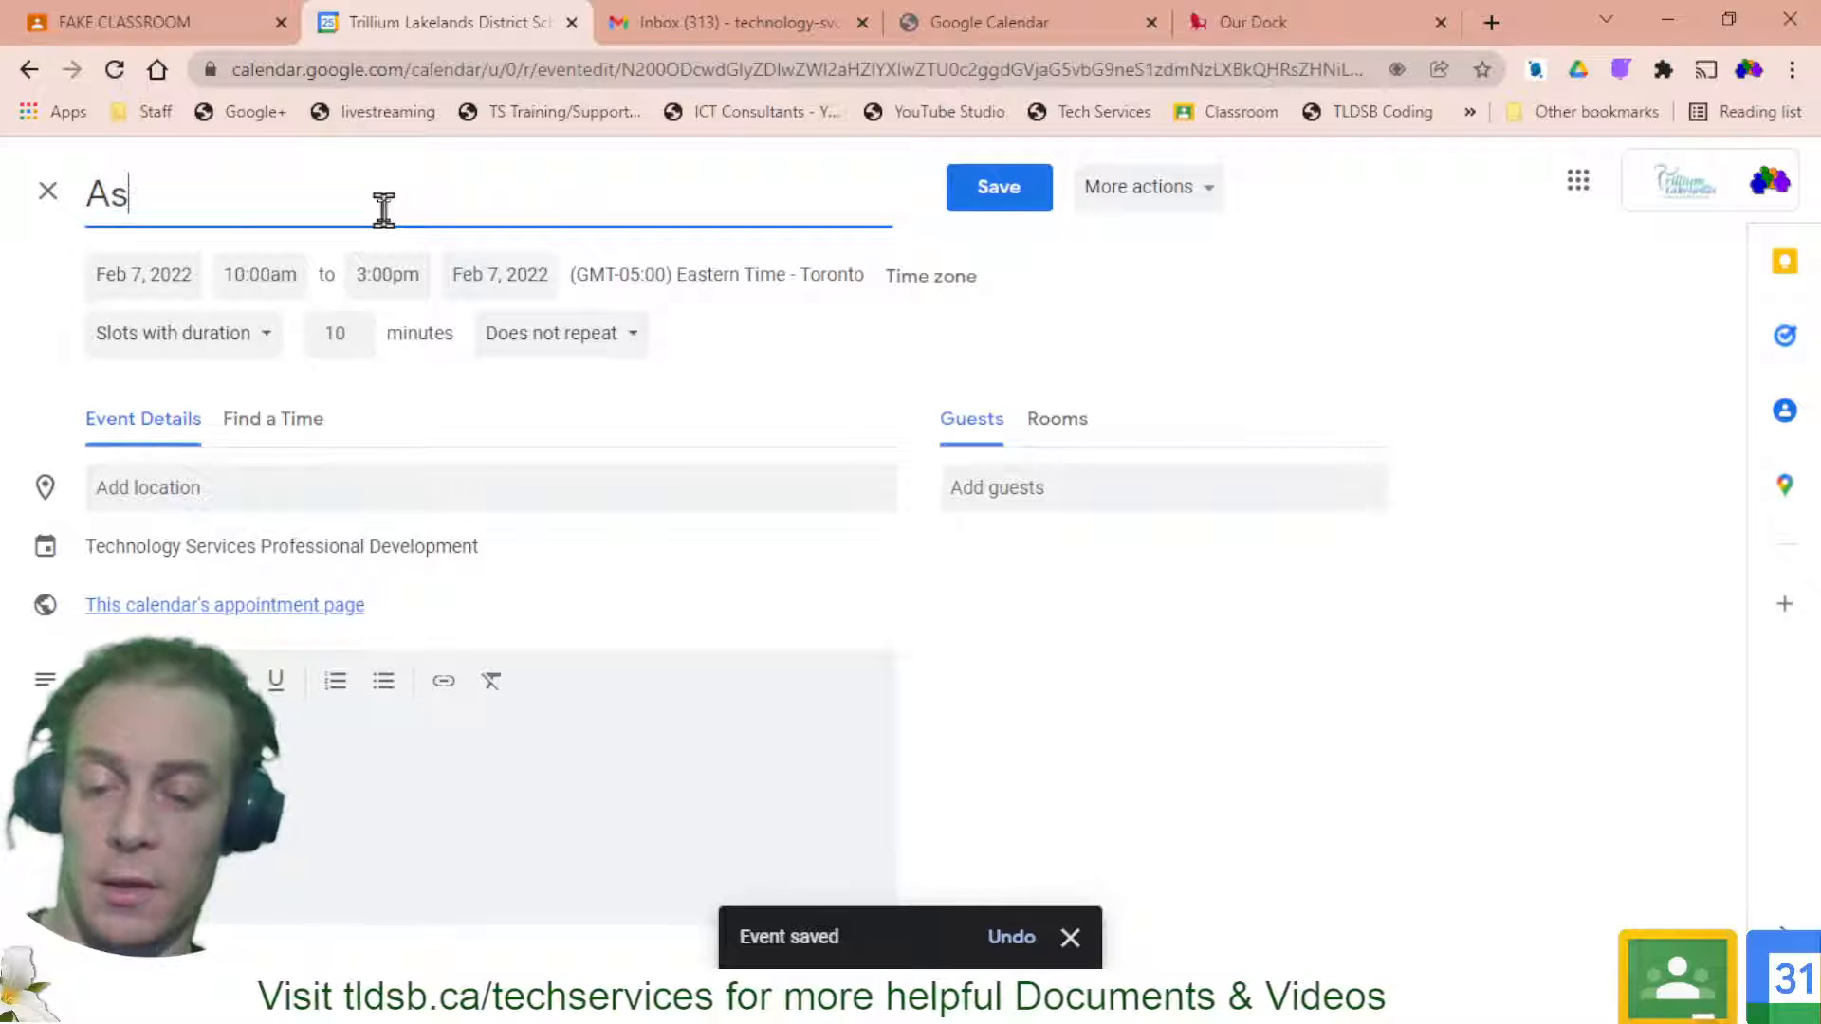
pyautogui.write('k the TEa')
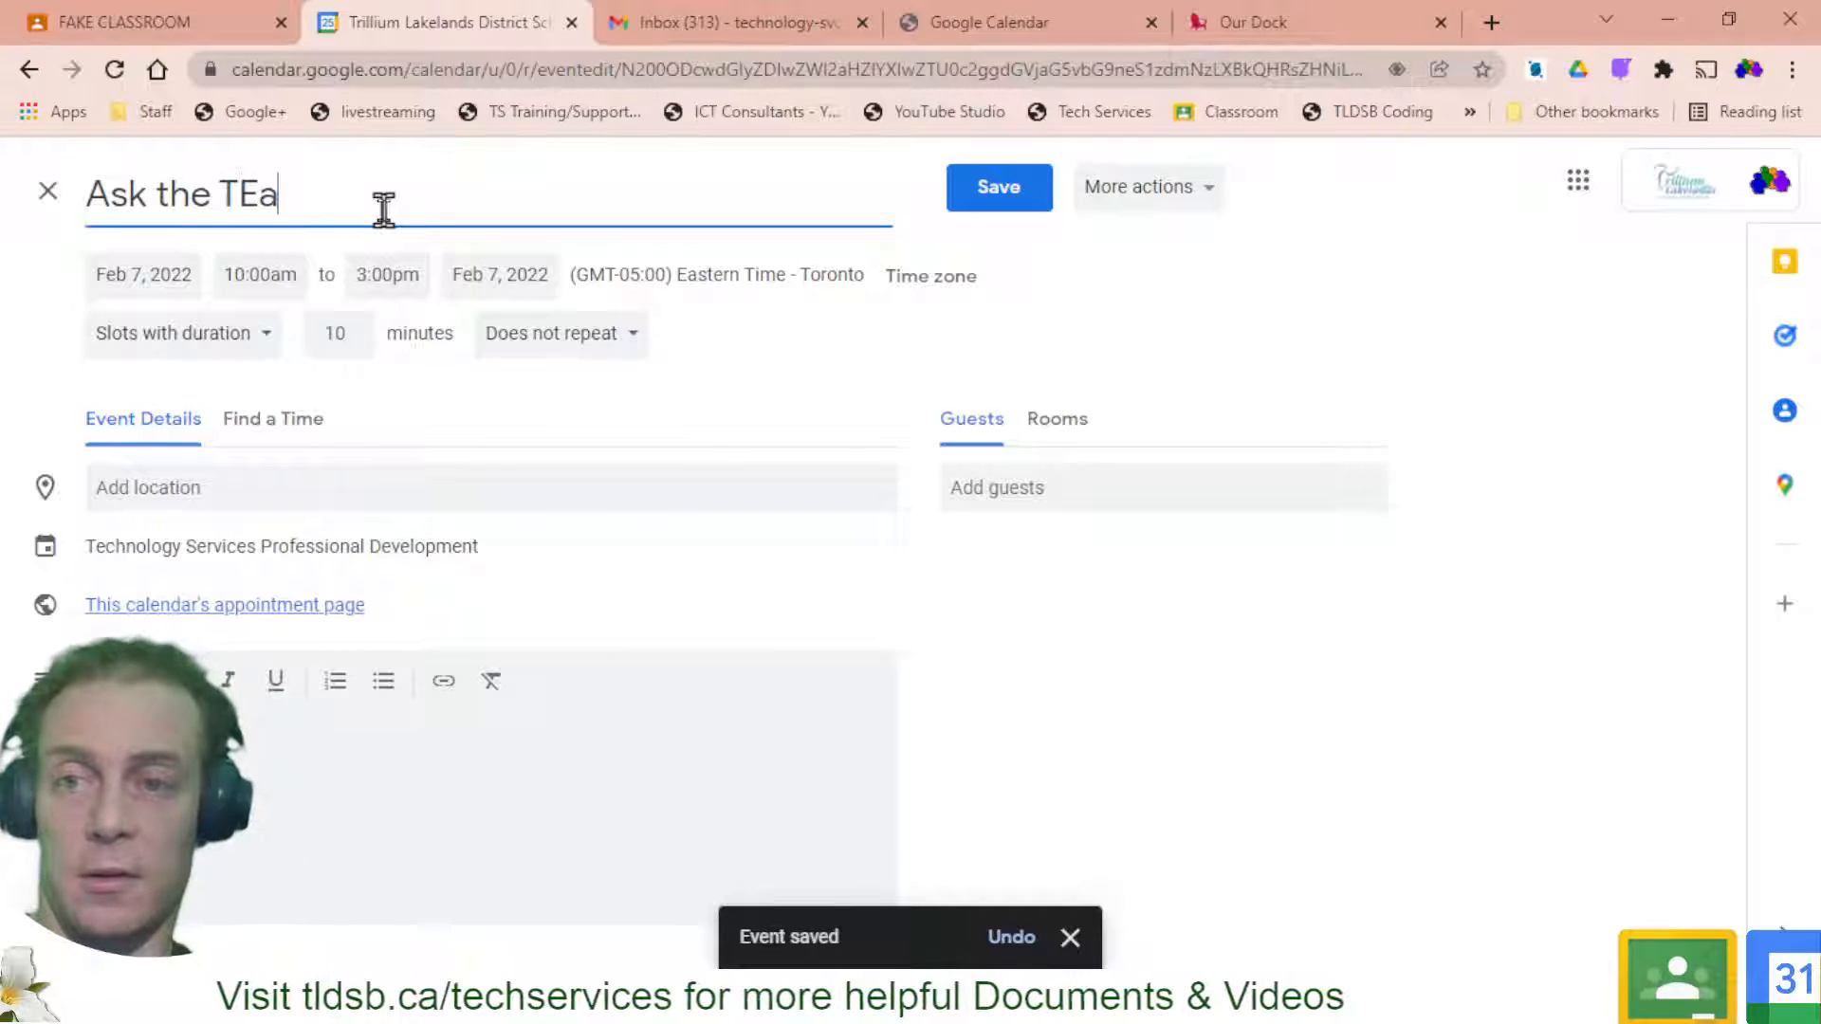
pyautogui.press('BackSpace')
pyautogui.press('BackSpace')
pyautogui.write('eacher')
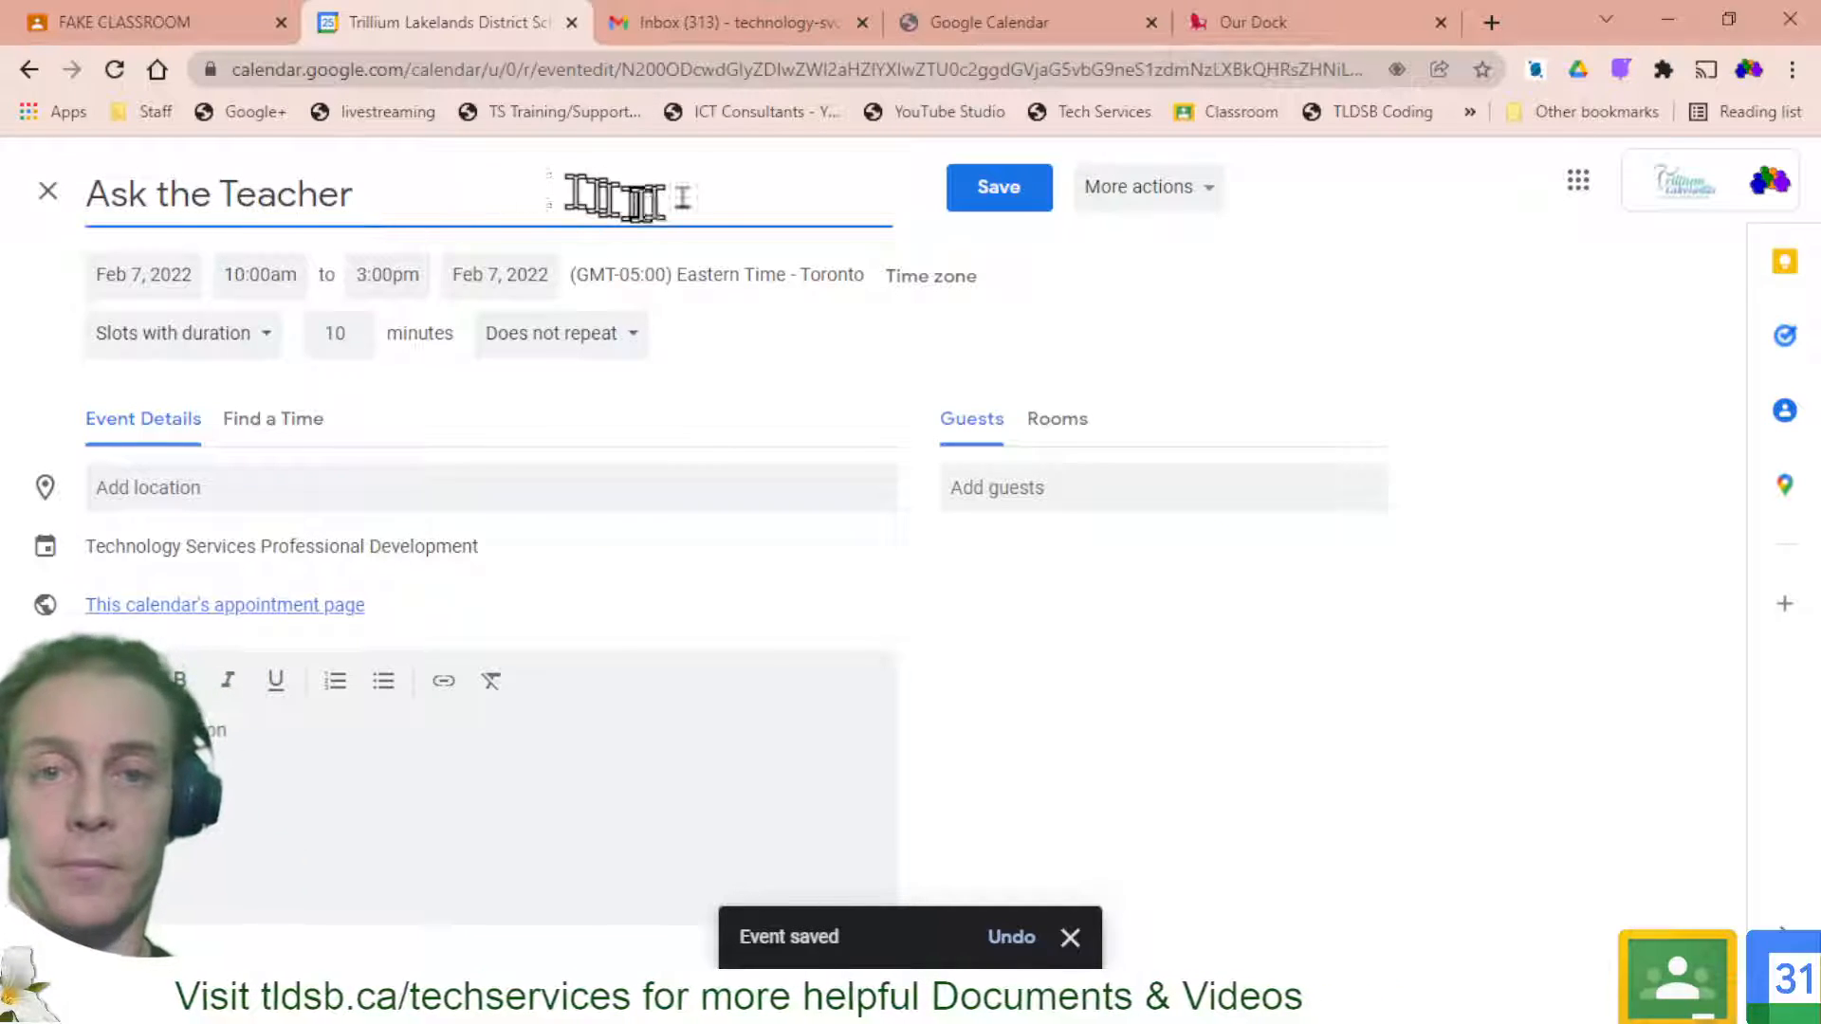
pyautogui.click(992, 215)
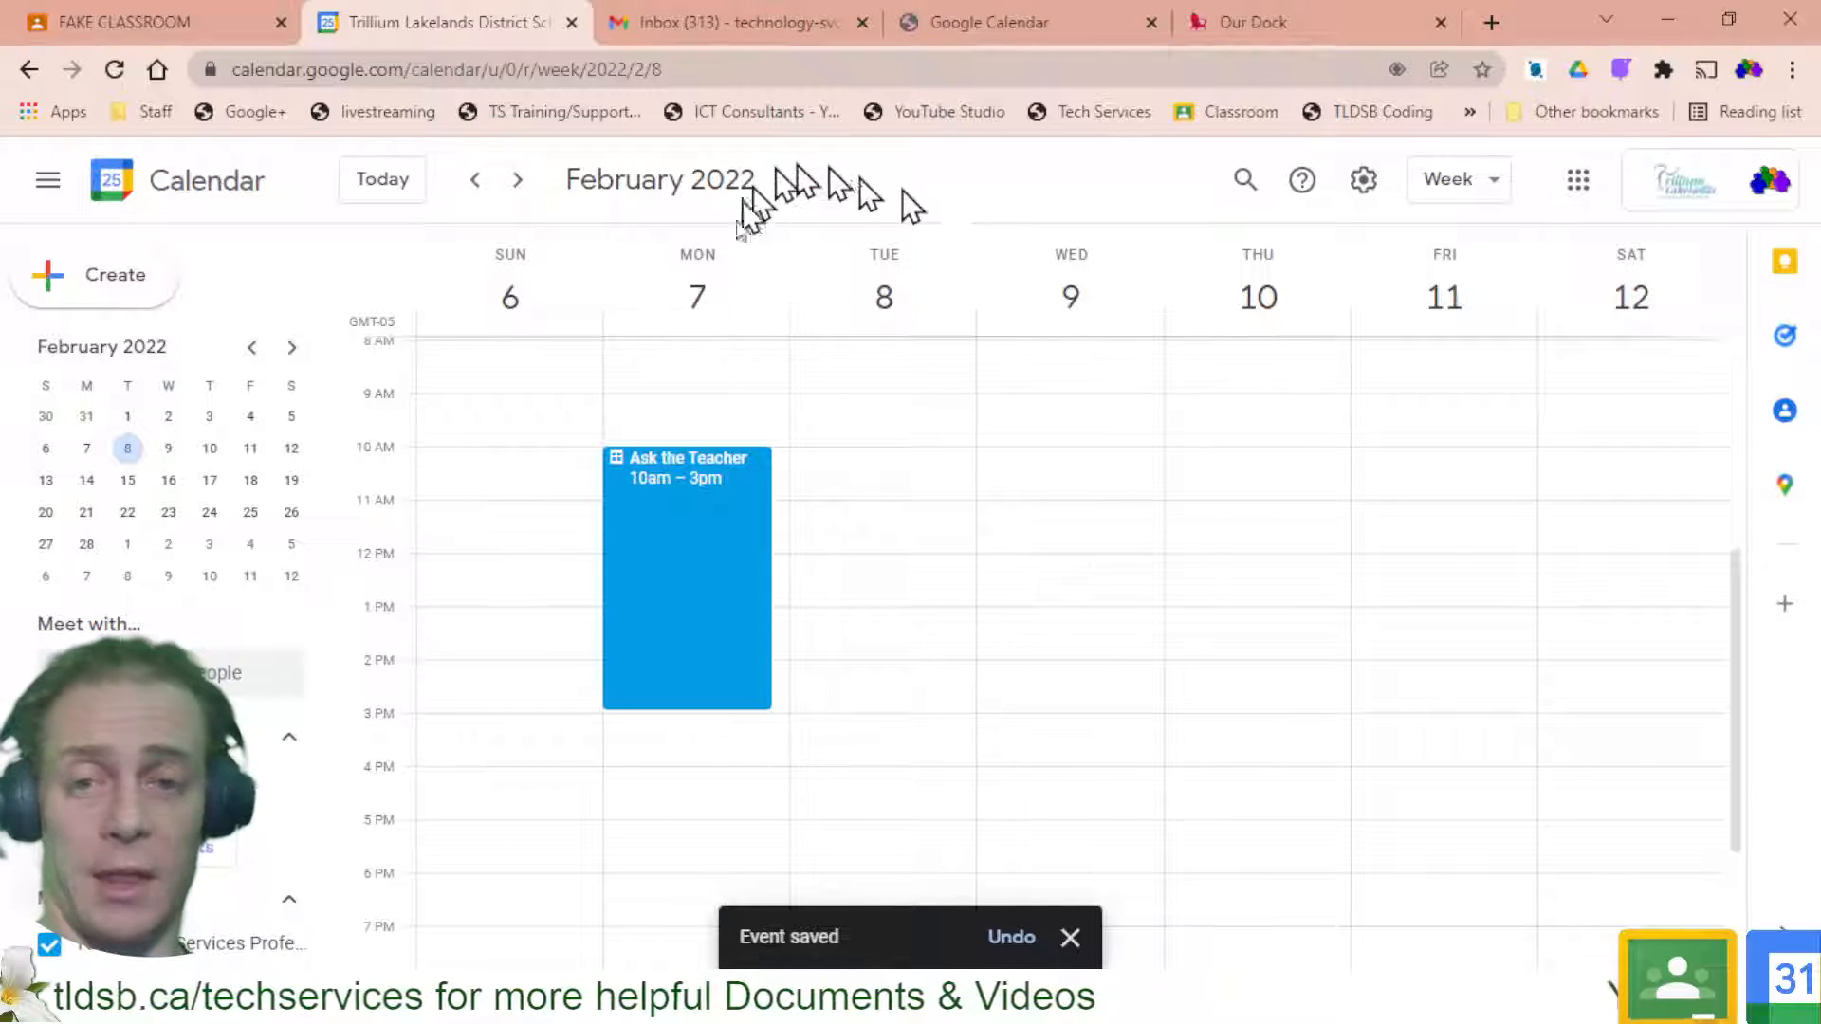
# From the Ask the Teacher block, view the booking page's Feb 6–12 slots, then return to Jan 23–29
pyautogui.click(684, 560)
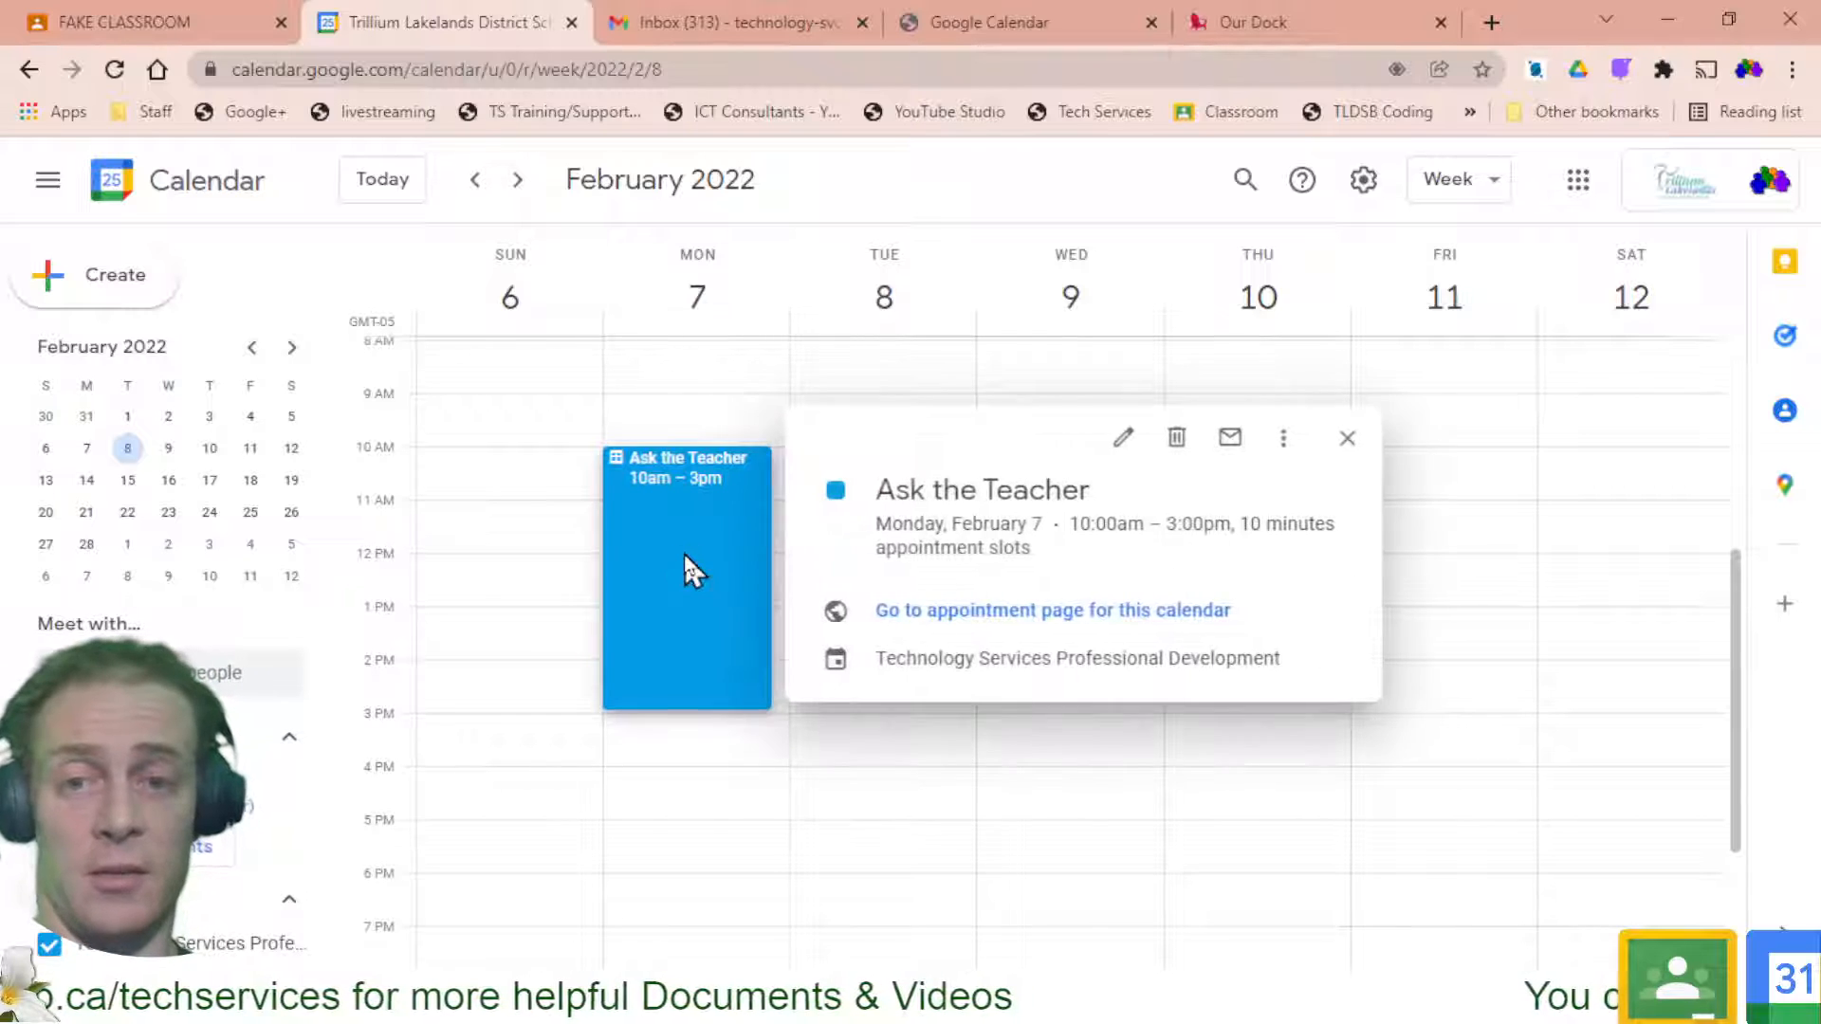
pyautogui.click(1045, 615)
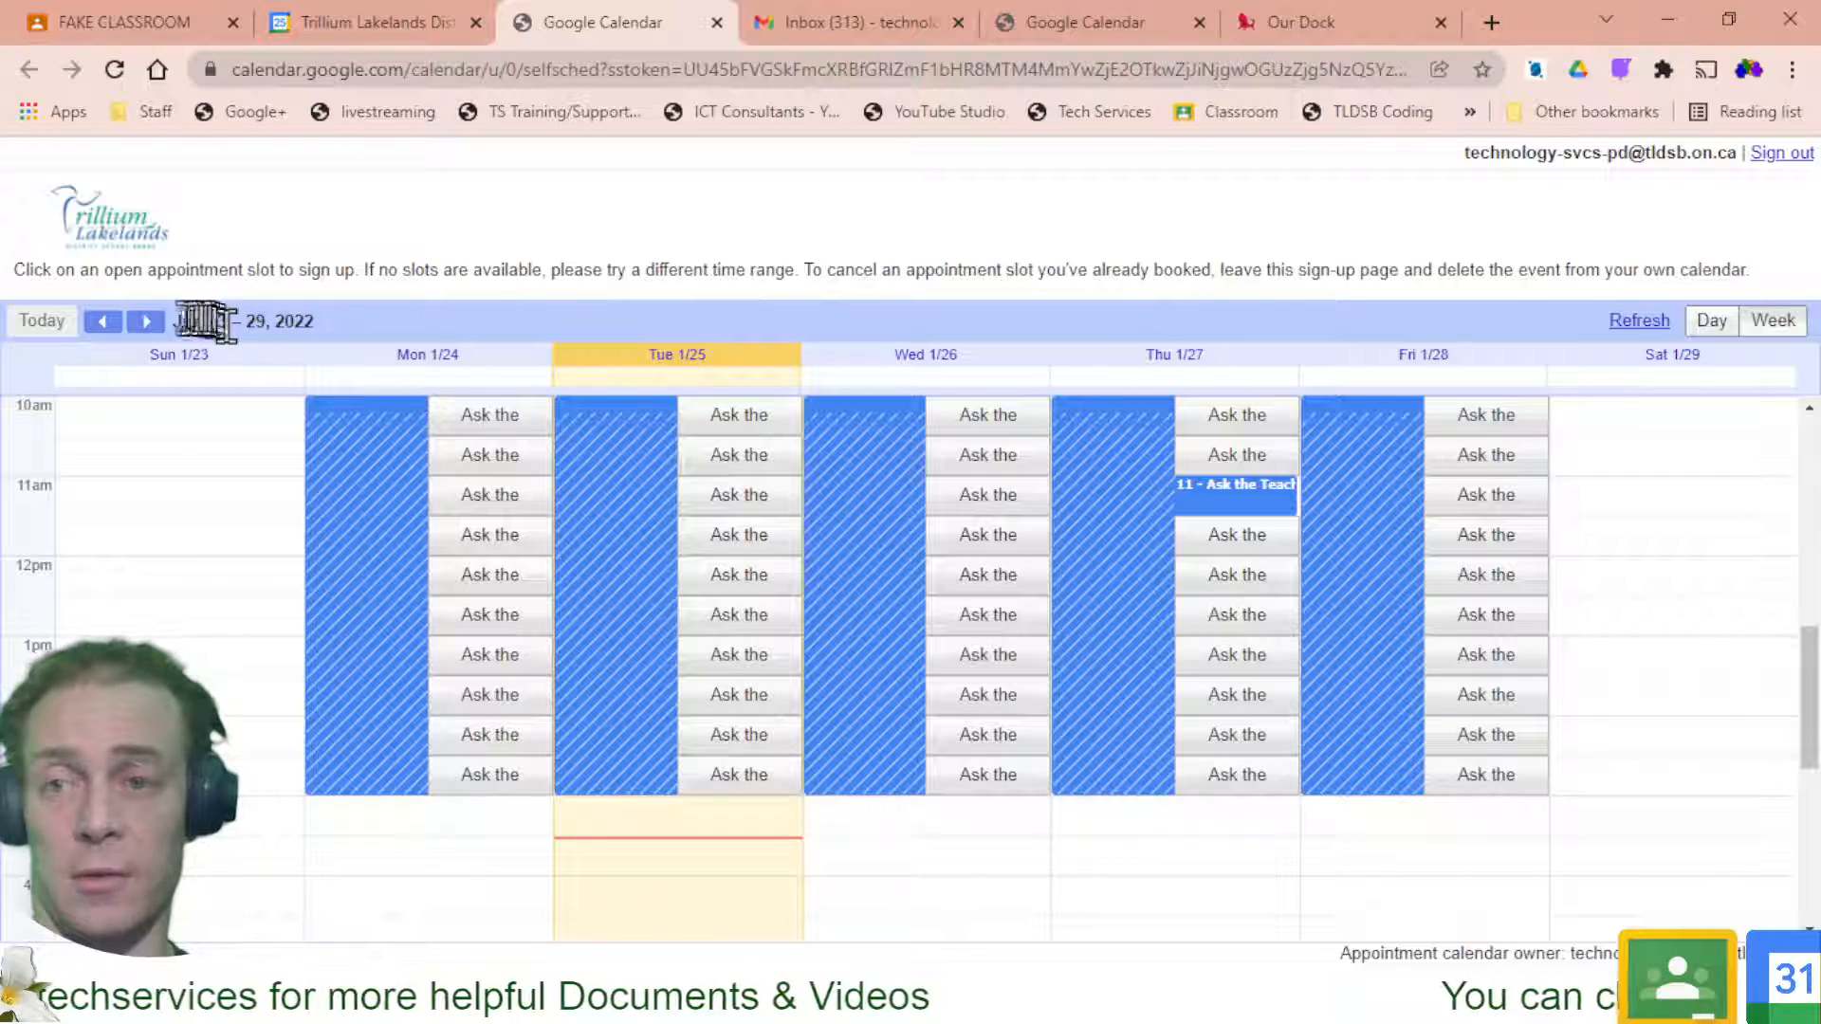
pyautogui.click(147, 324)
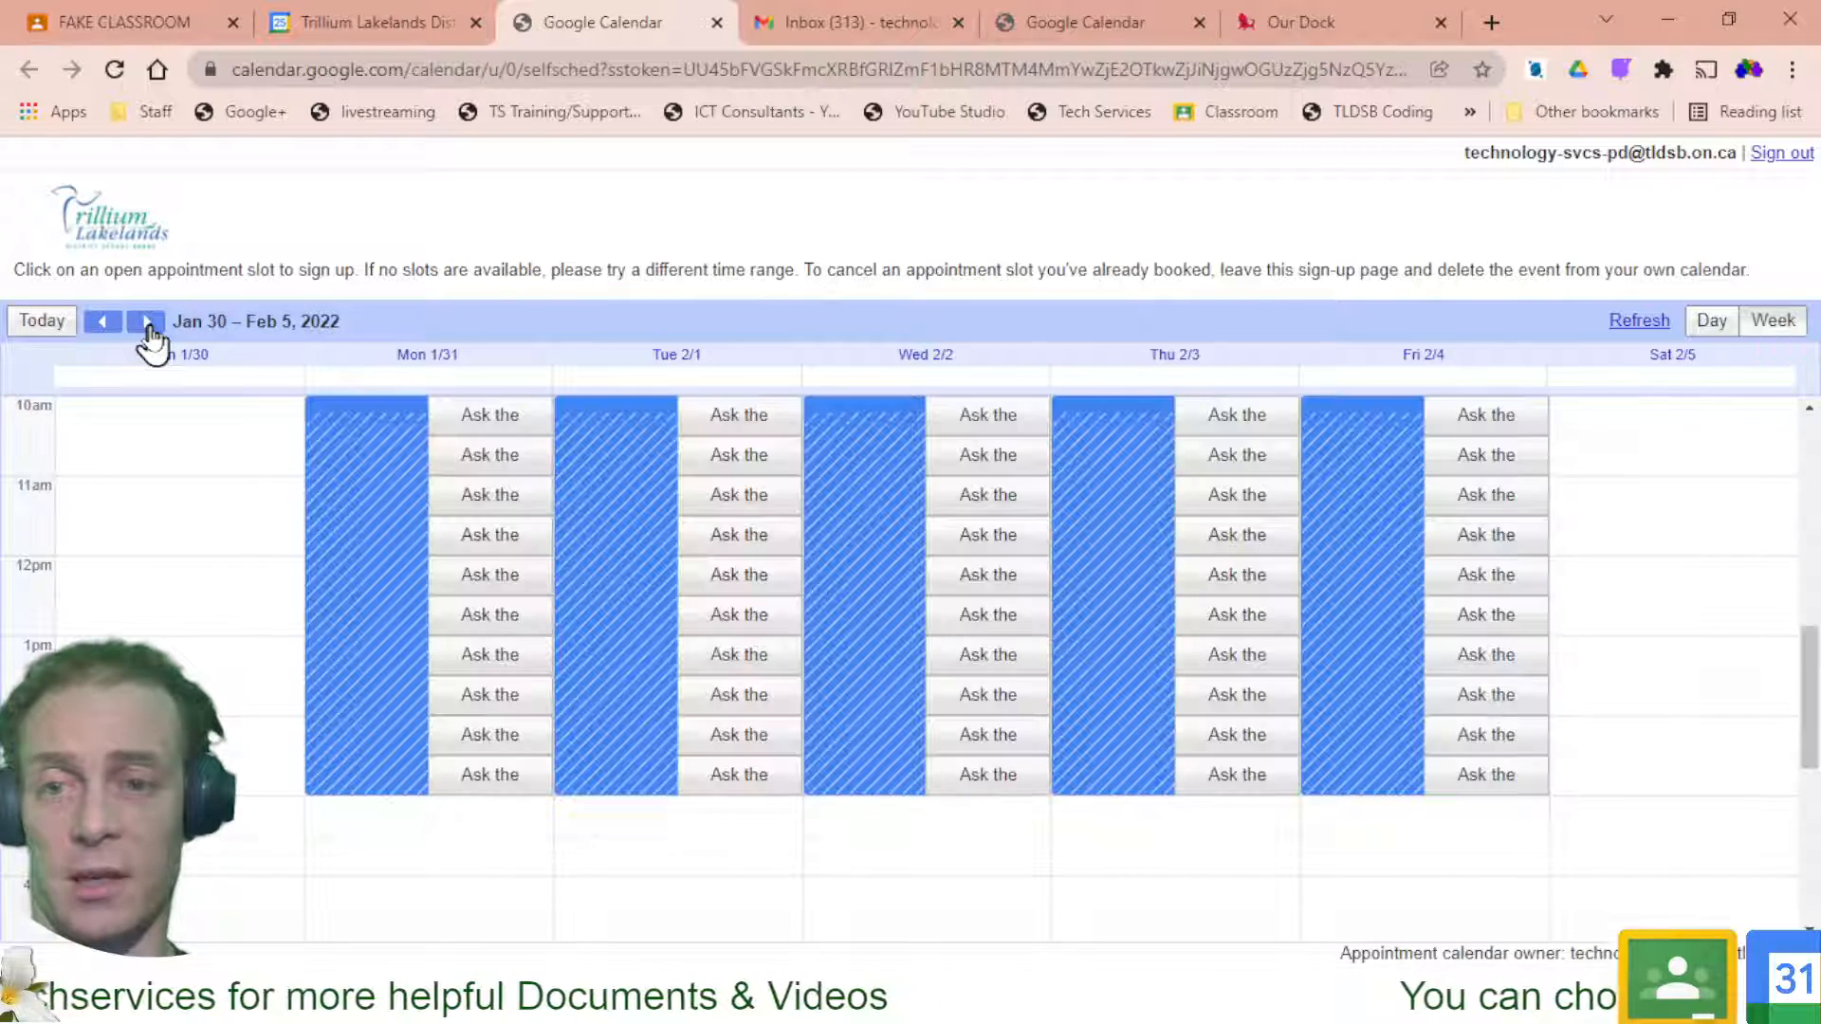
pyautogui.click(147, 325)
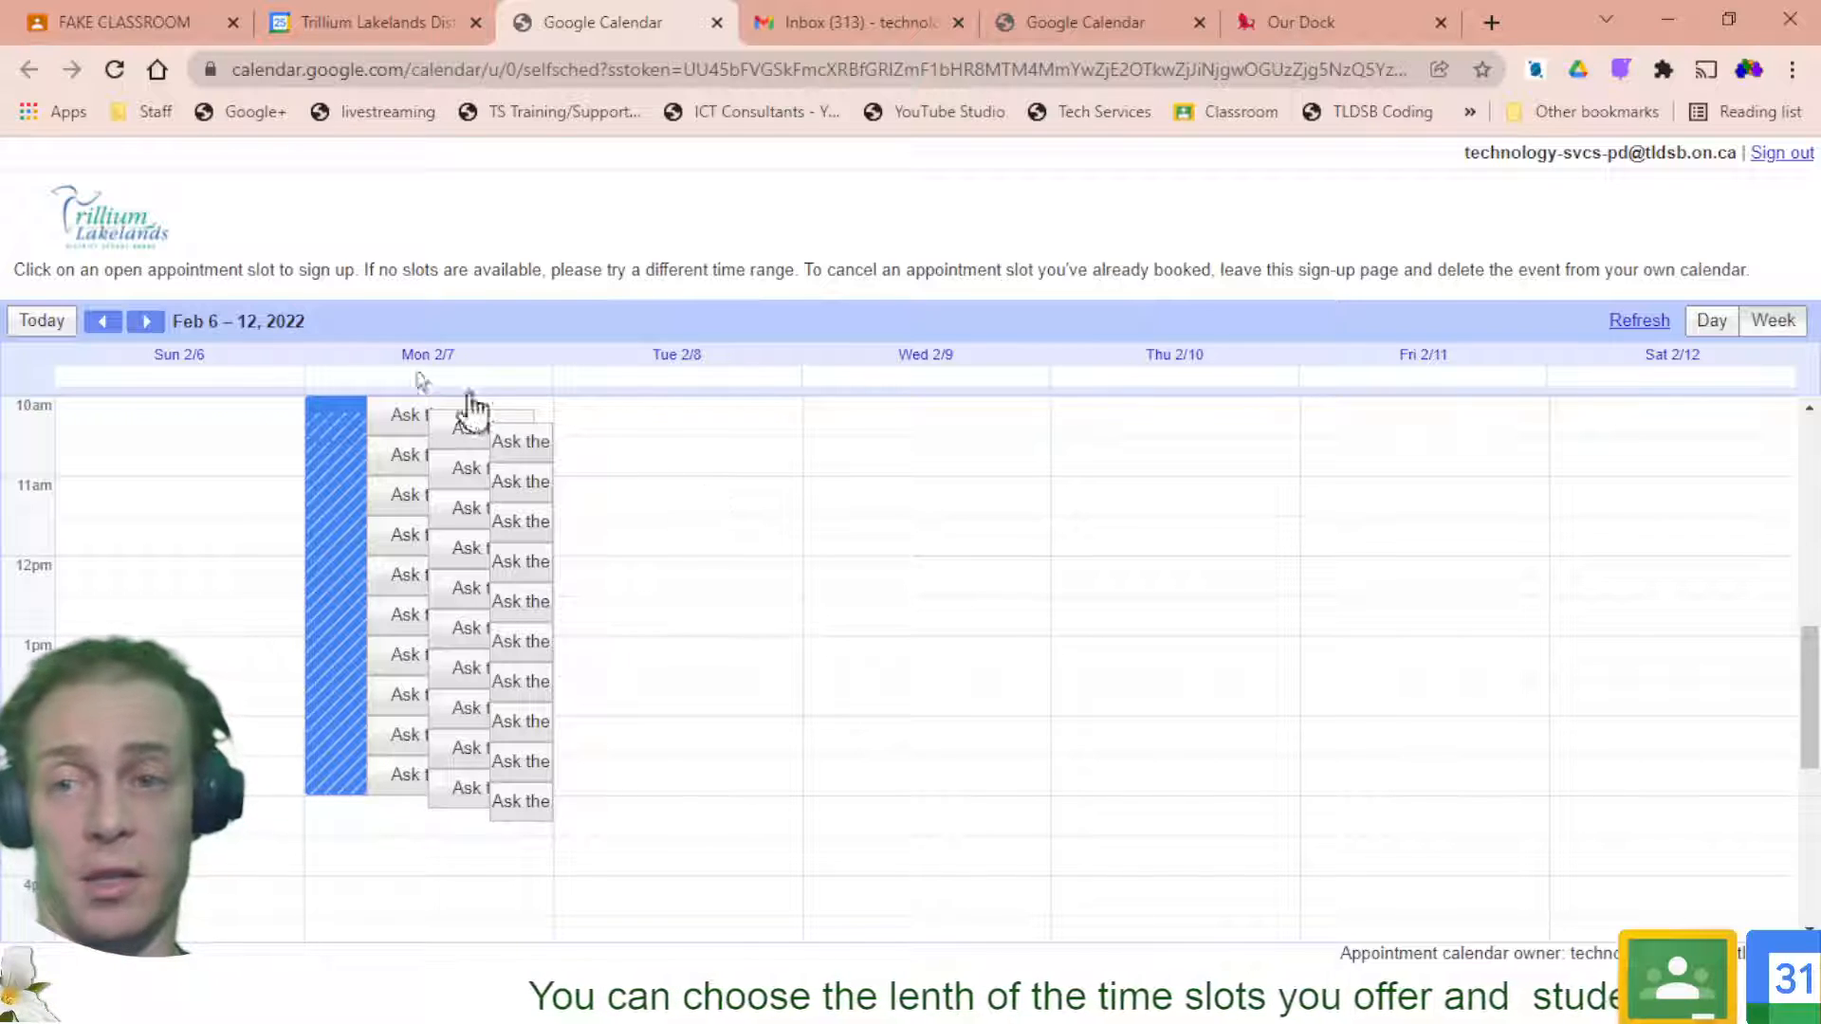
pyautogui.click(112, 324)
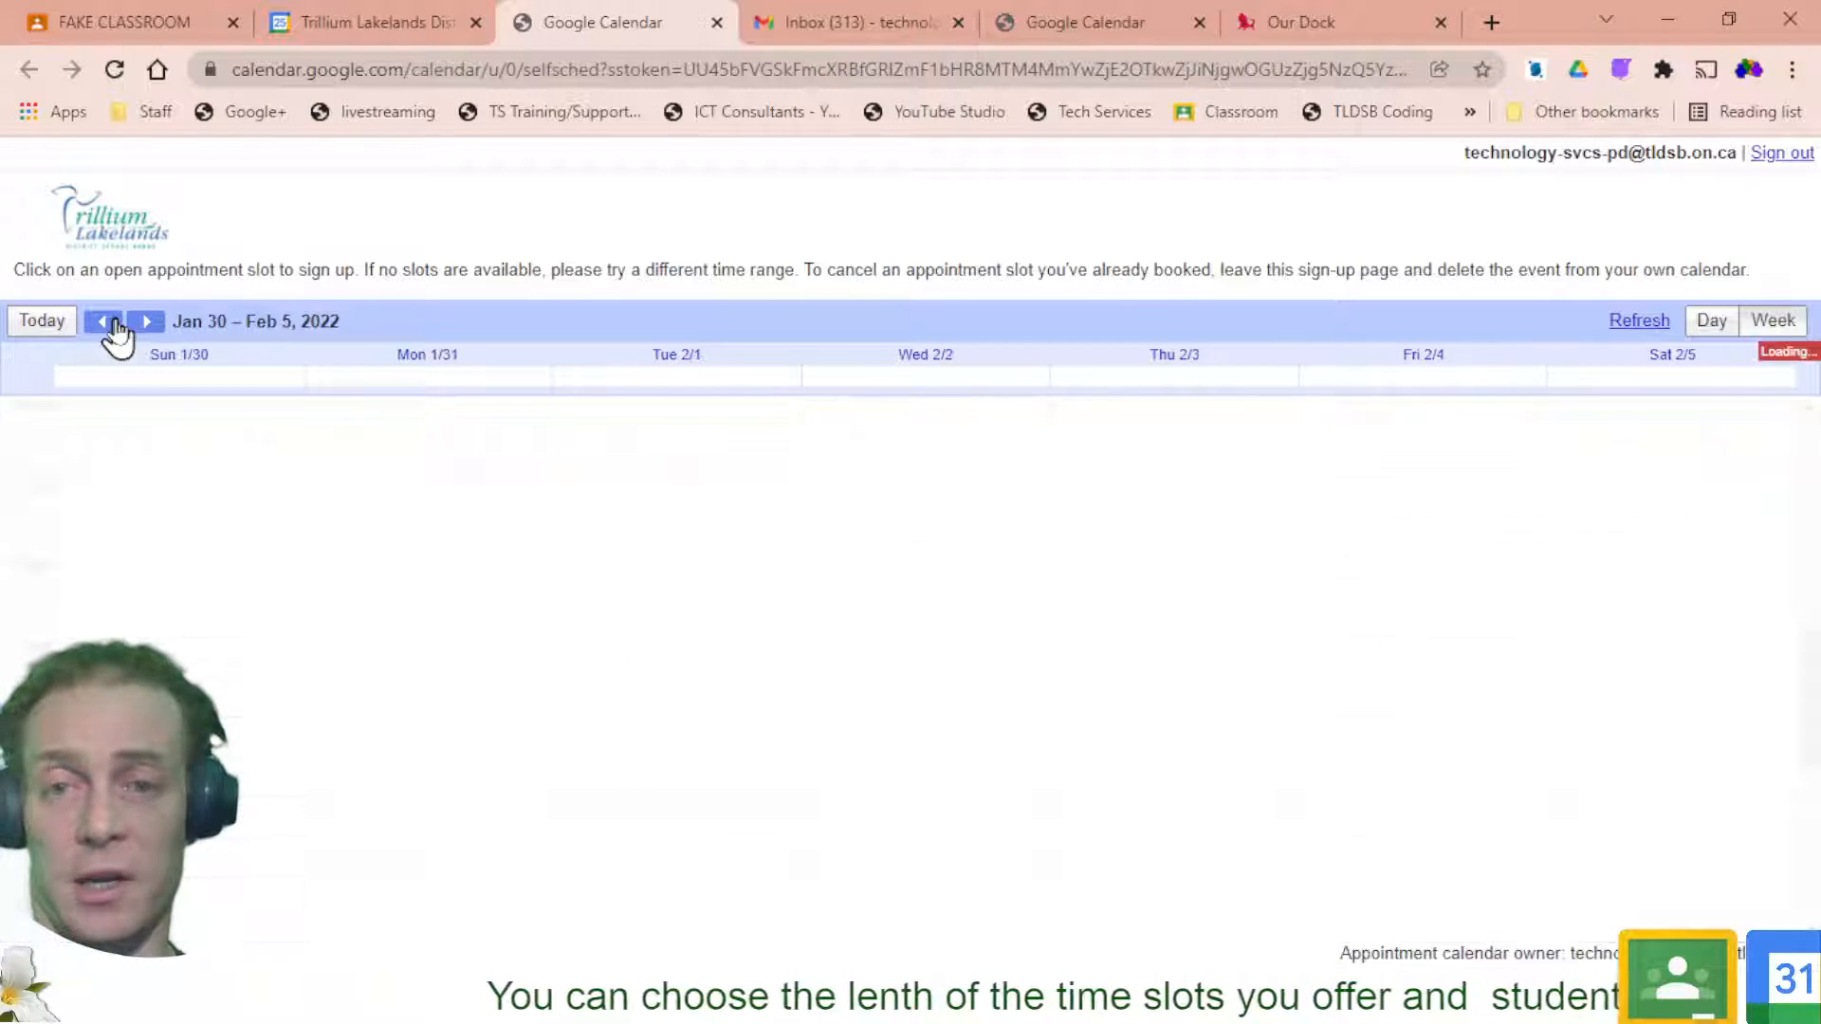
pyautogui.click(112, 323)
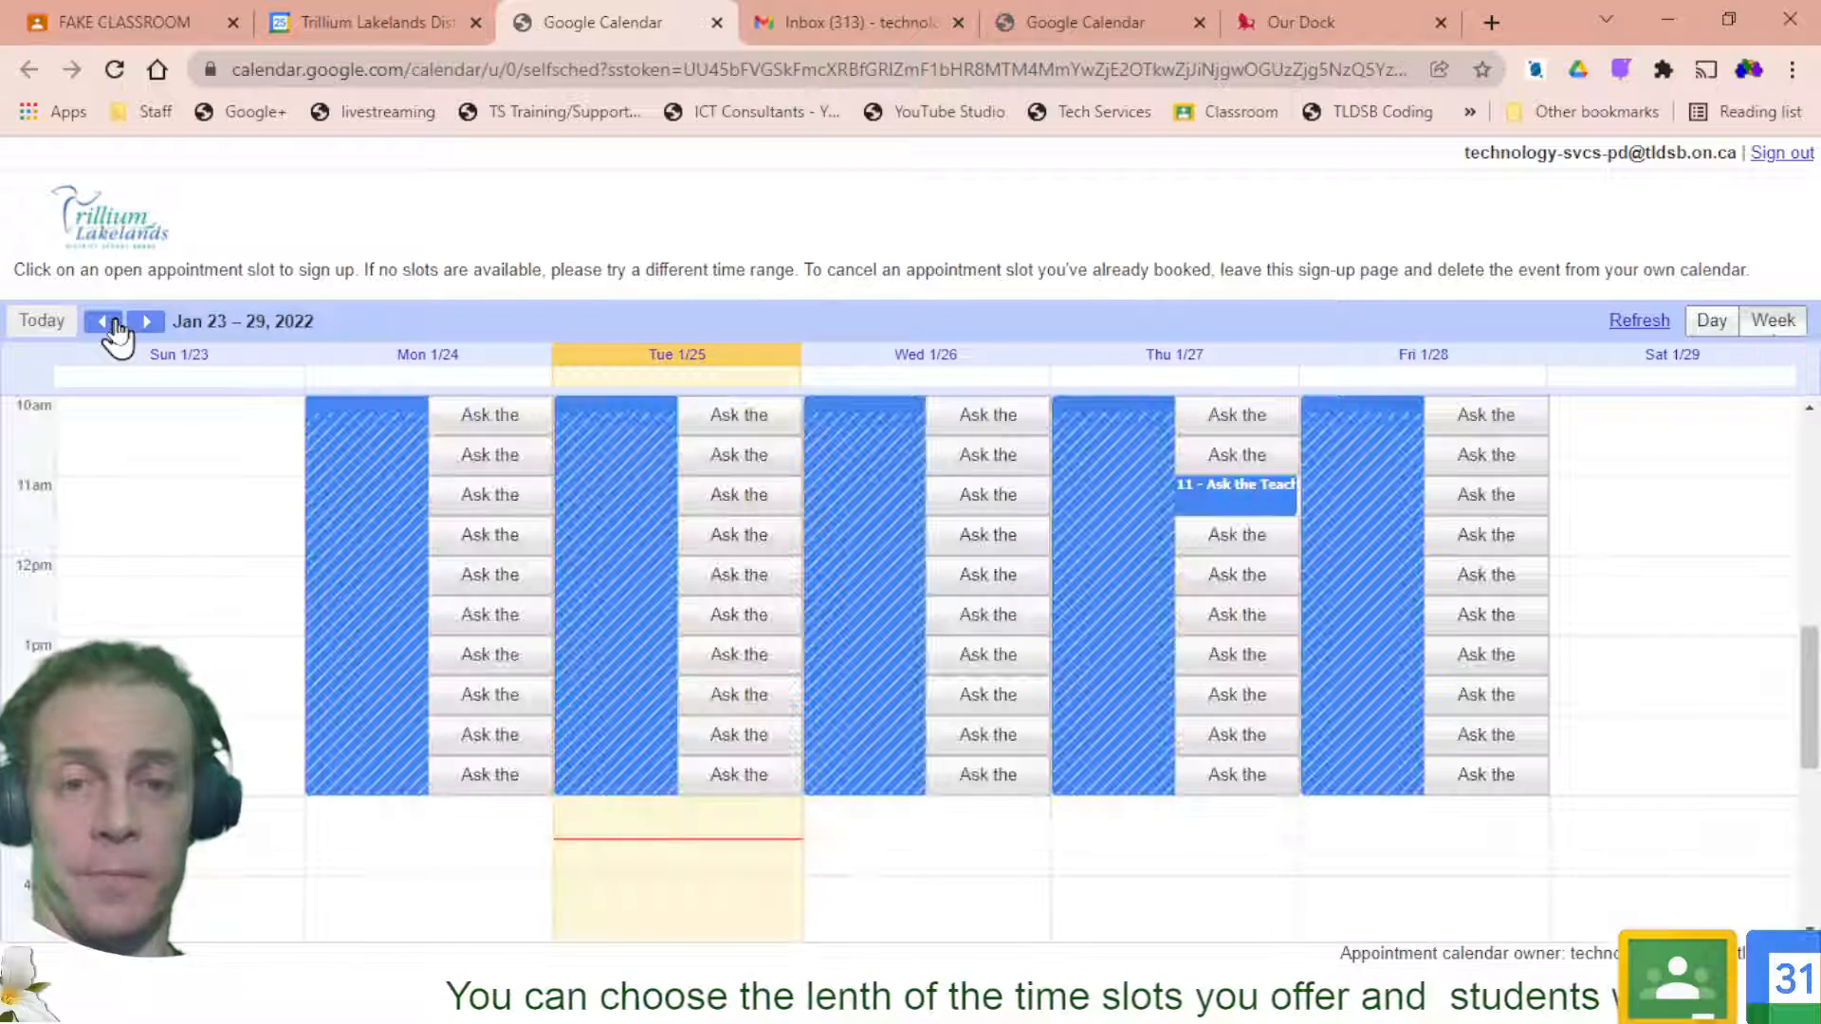